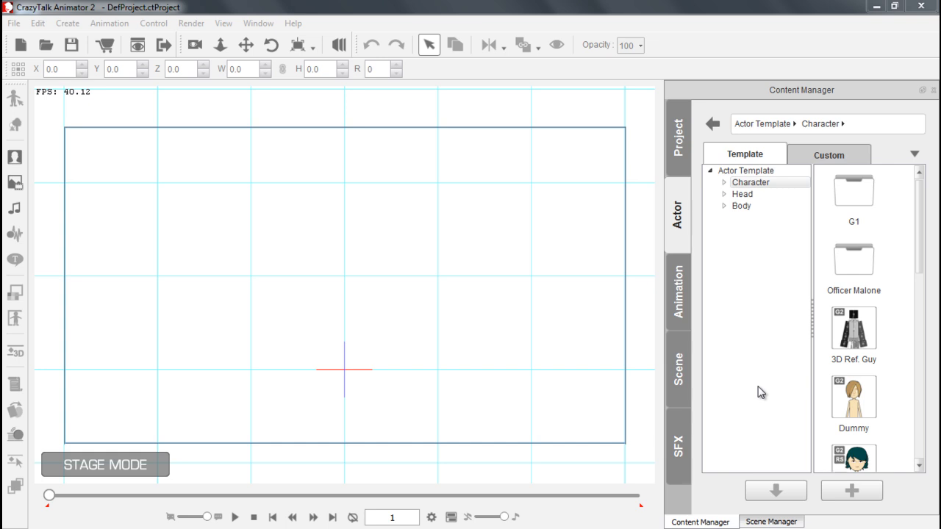
Step: Add the Dummy character from the Character actor templates to the stage and open it in the character composer
left_click(758, 187)
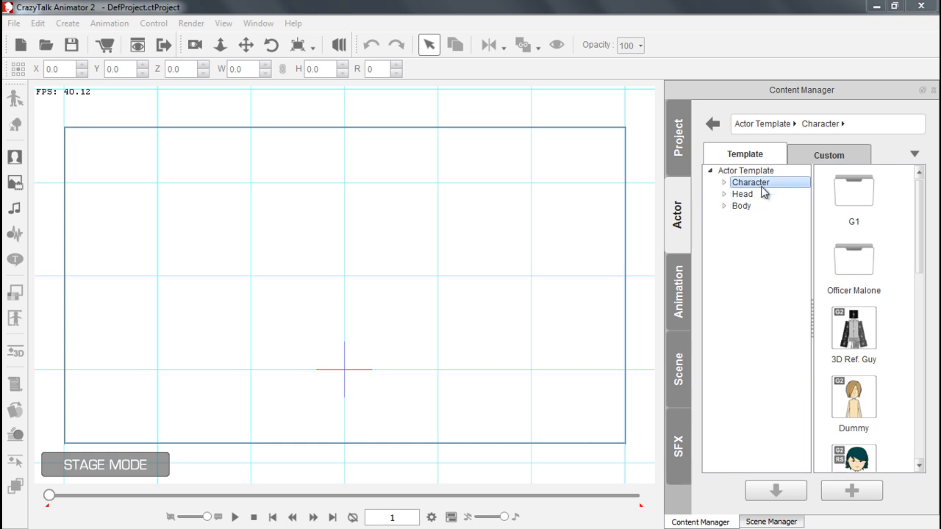
left_click_drag(918, 242, 924, 285)
double_click(860, 302)
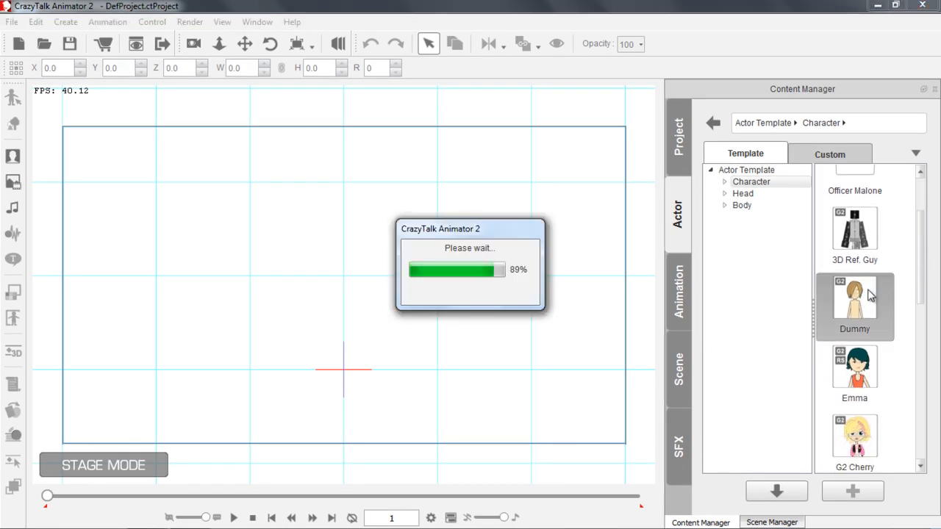
scroll(432, 390, "up", 4)
scroll(398, 206, "up", 3)
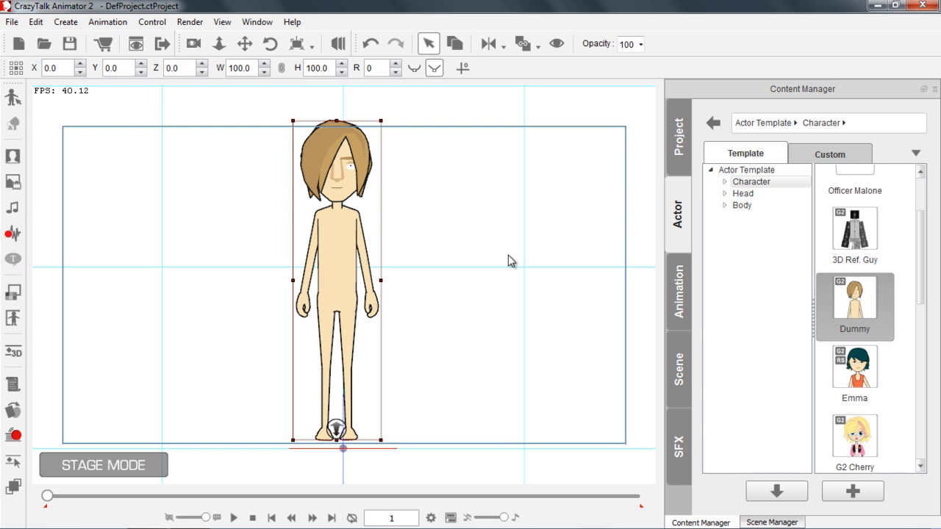
left_click(11, 98)
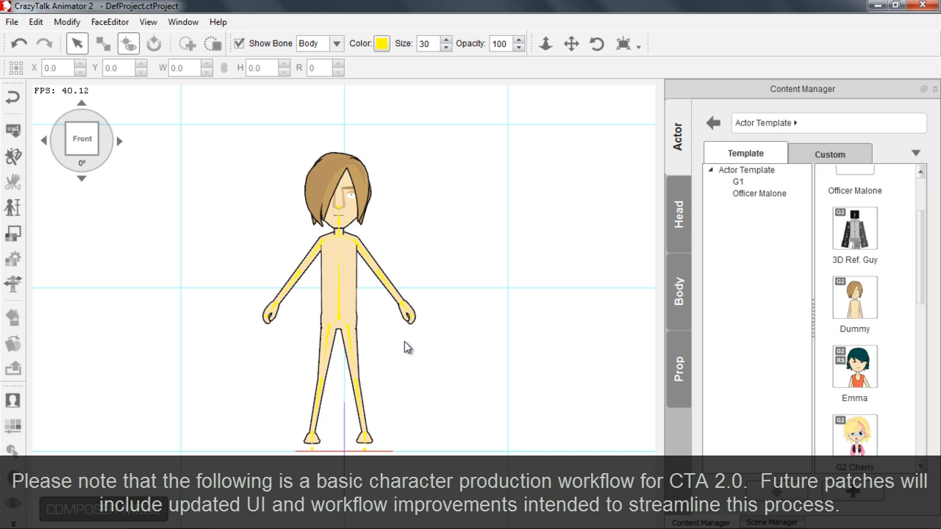
Step: Examine the character's bone structure up close, including the right upper arm bone and the extent of its sprite
scroll(485, 400, "up", 5)
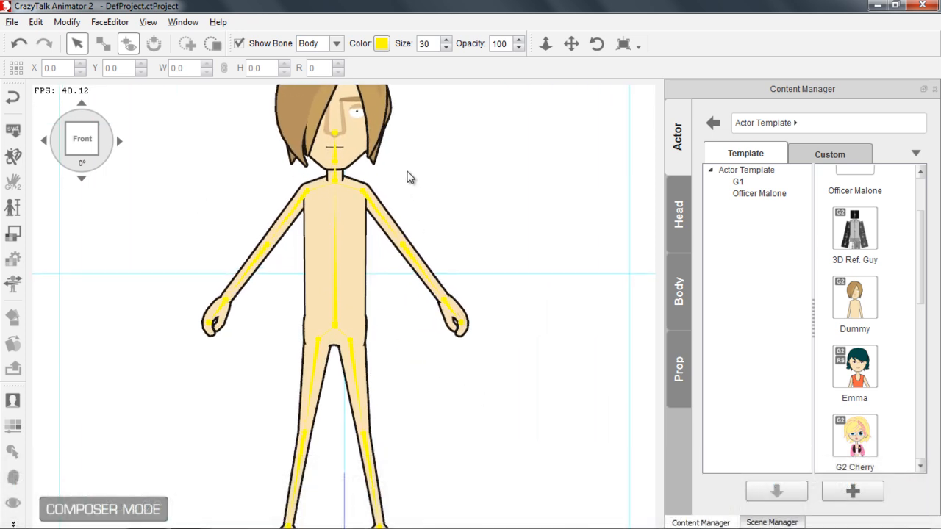
scroll(410, 263, "up", 3)
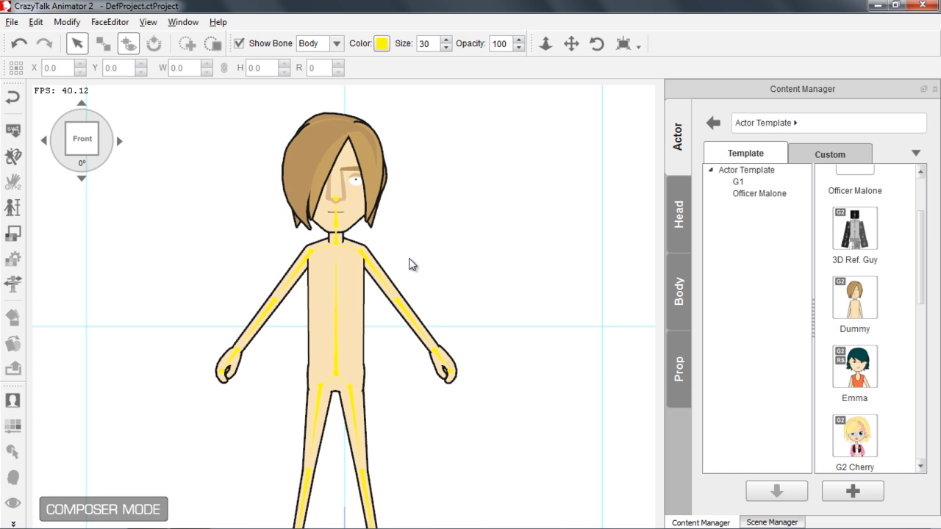
left_click_drag(398, 199, 397, 197)
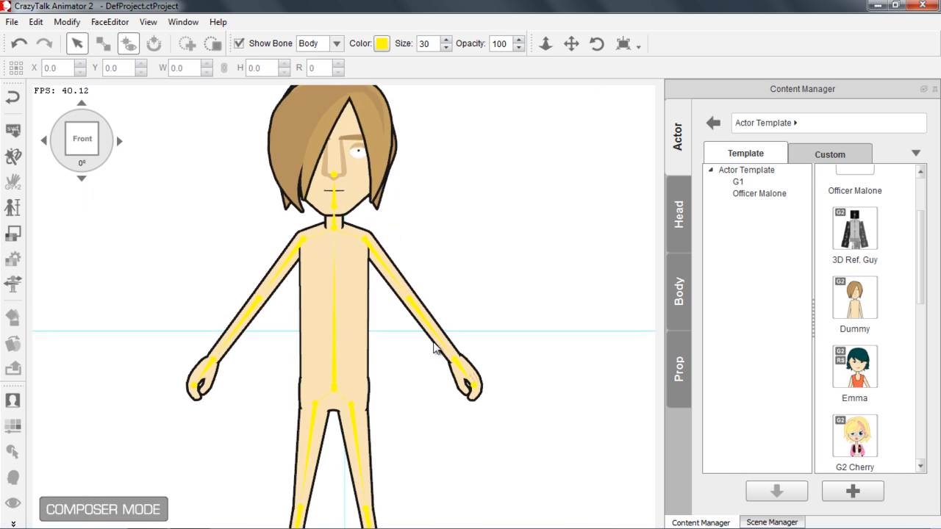
scroll(388, 336, "up", 3)
left_click_drag(314, 247, 328, 320)
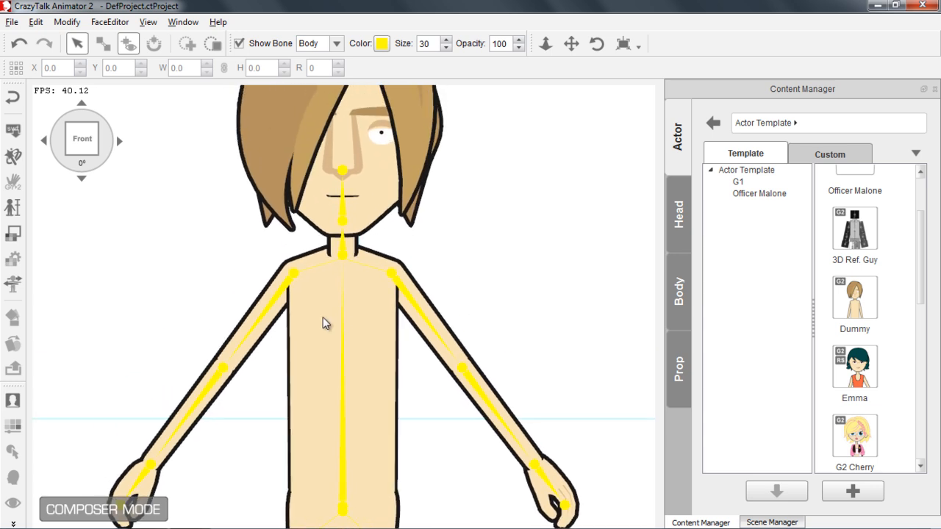
left_click(287, 292)
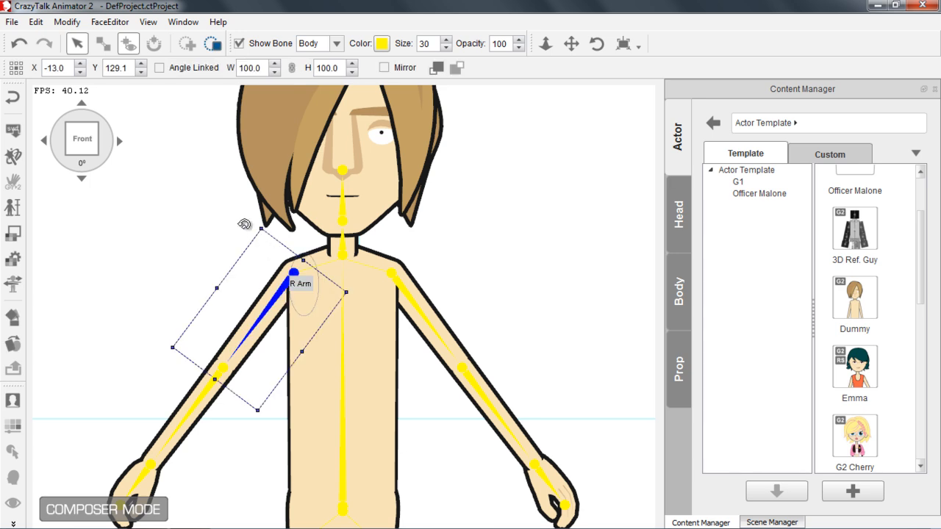
left_click_drag(243, 225, 300, 293)
scroll(363, 342, "down", 5)
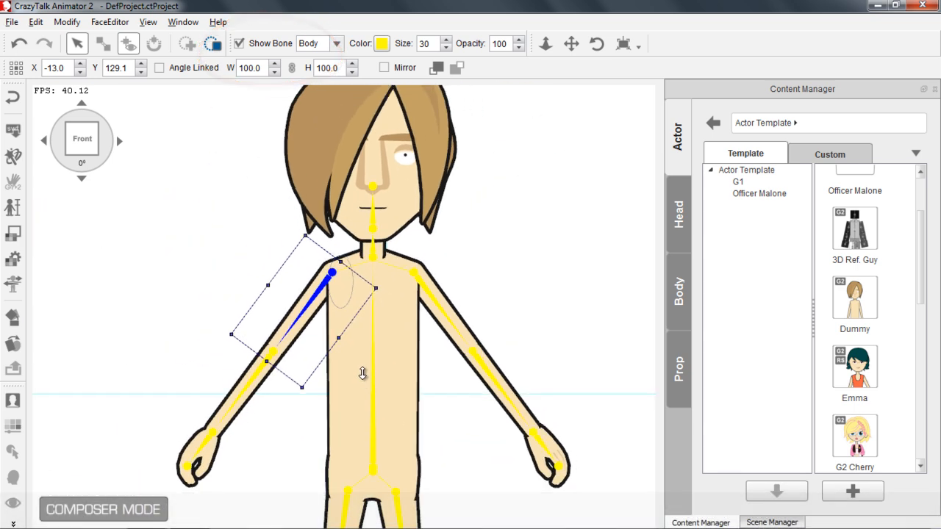
Step: Examine the hip and upper torso bones and how their sprites meet at the waist
left_click(352, 311)
mouse_move(415, 303)
left_mouse_down()
mouse_move(427, 319)
mouse_move(426, 302)
mouse_move(425, 310)
left_mouse_up()
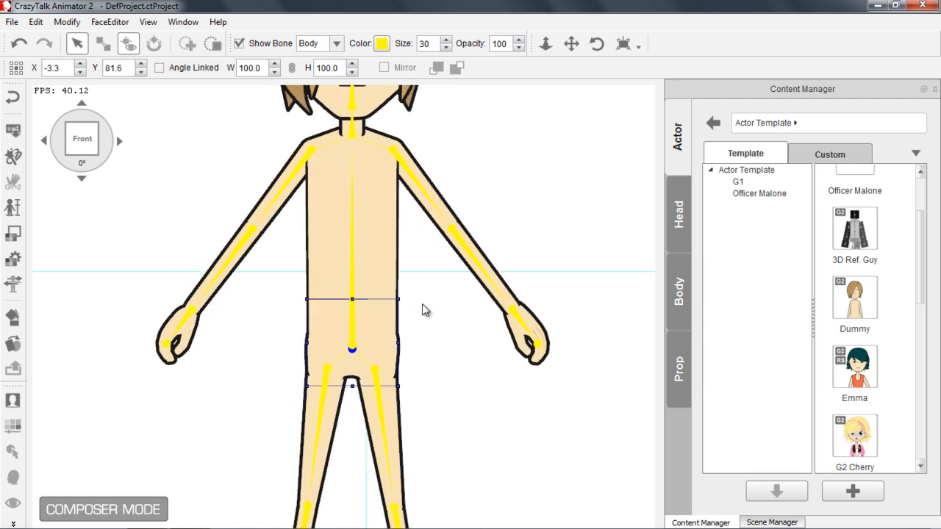
left_click(375, 258)
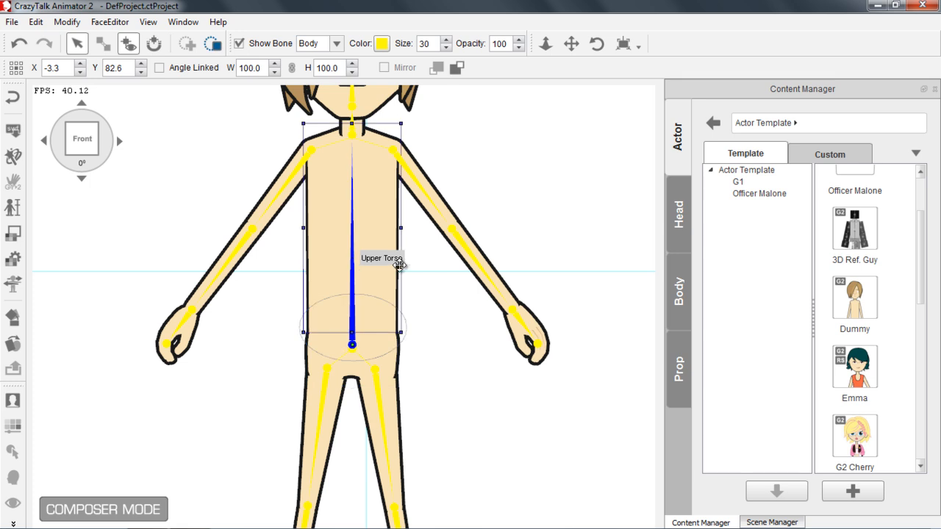
mouse_move(416, 262)
left_mouse_down()
mouse_move(430, 279)
mouse_move(417, 269)
mouse_move(449, 258)
mouse_move(407, 262)
mouse_move(422, 272)
mouse_move(399, 266)
left_mouse_up()
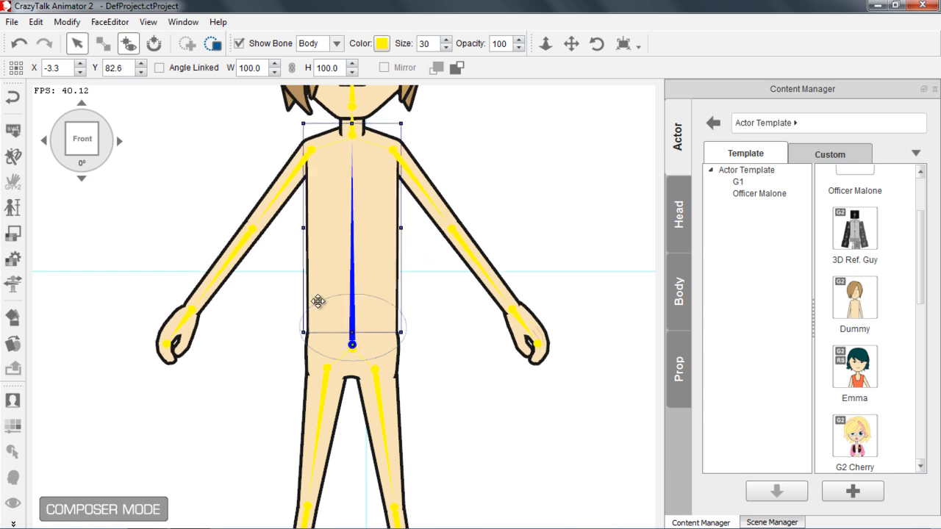
scroll(294, 291, "up", 1)
scroll(293, 291, "up", 2)
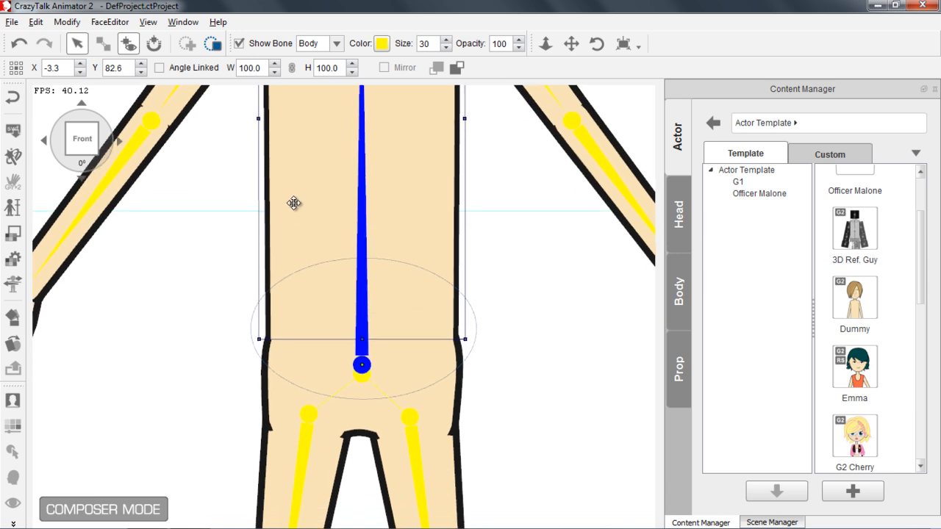
scroll(320, 289, "down", 3)
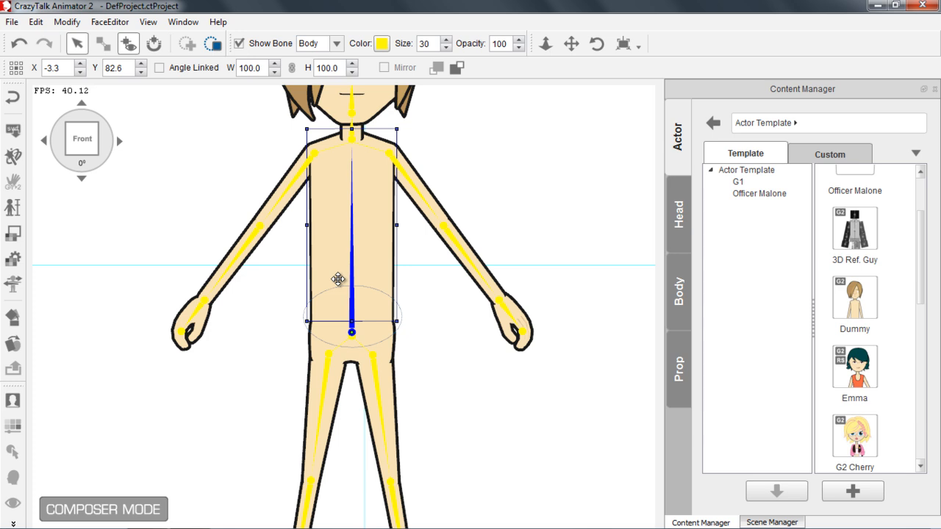
scroll(493, 213, "down", 1)
scroll(494, 236, "down", 2)
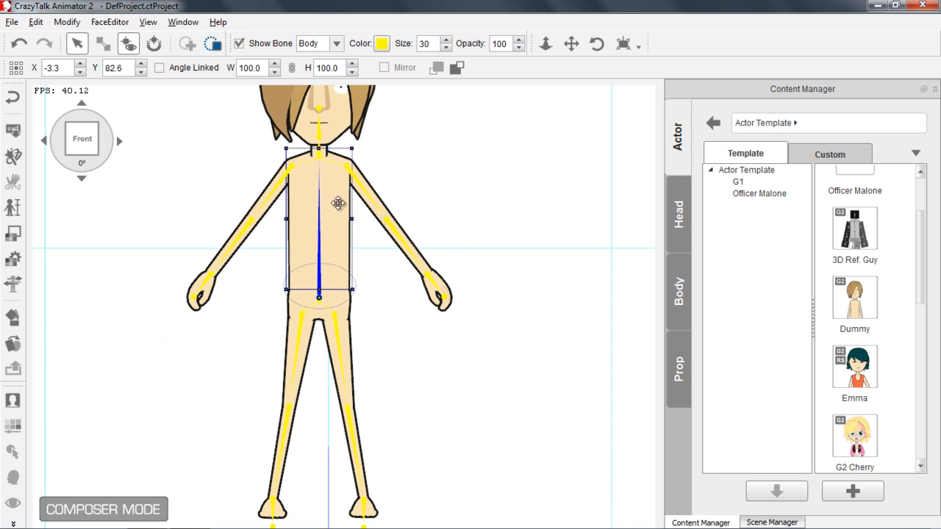
Step: Delete the upper arm and forearm sprites from both of the character's arms, keeping the bones
left_click(274, 188)
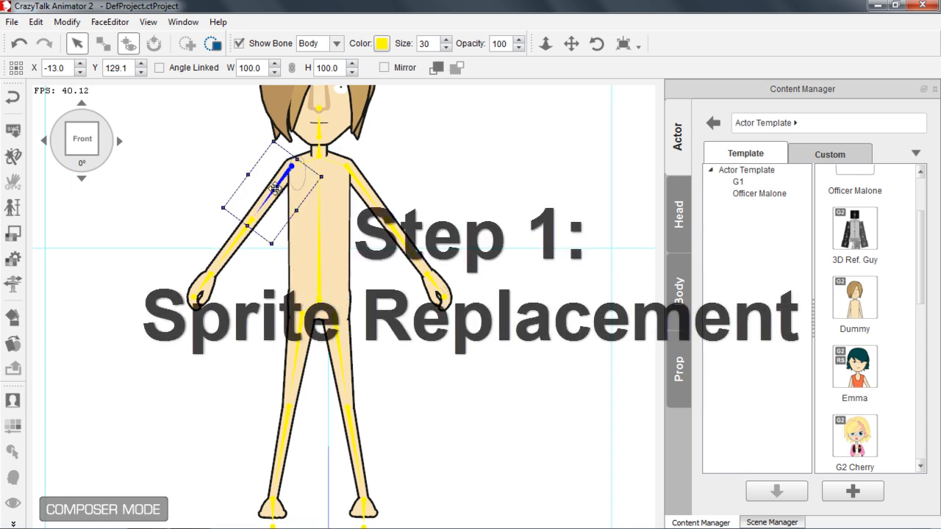
left_click(316, 196)
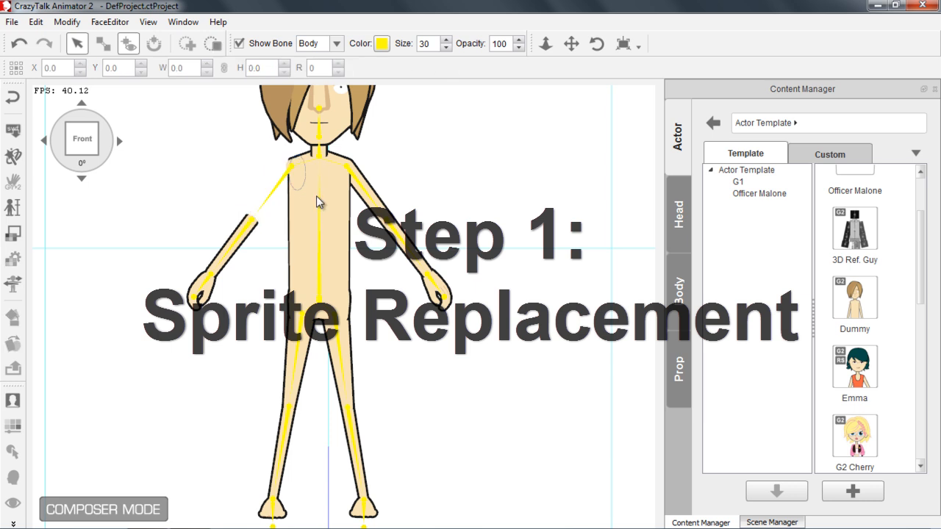
left_click(249, 230)
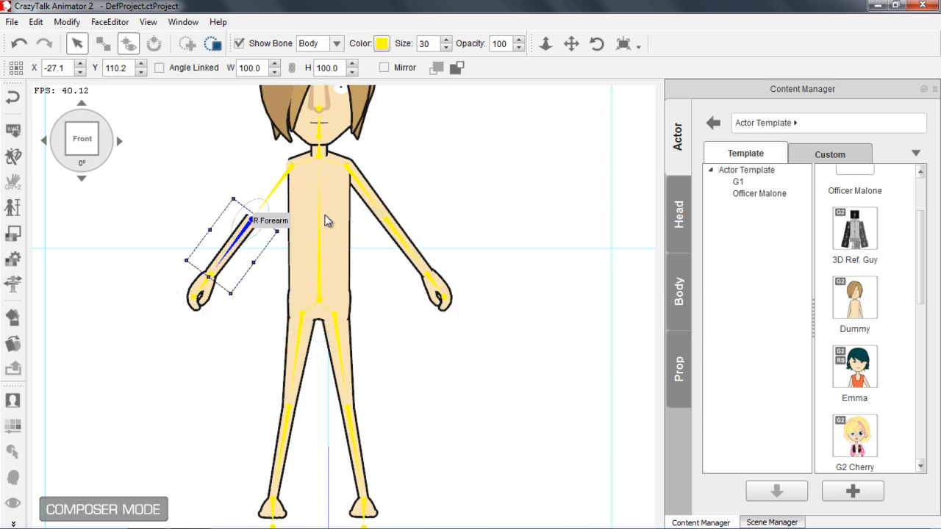
left_click(356, 181)
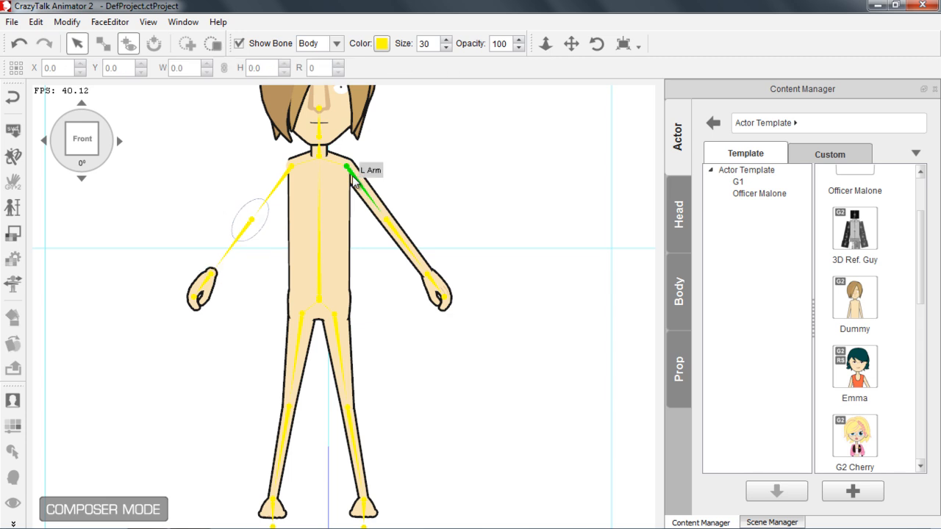
left_click(405, 246)
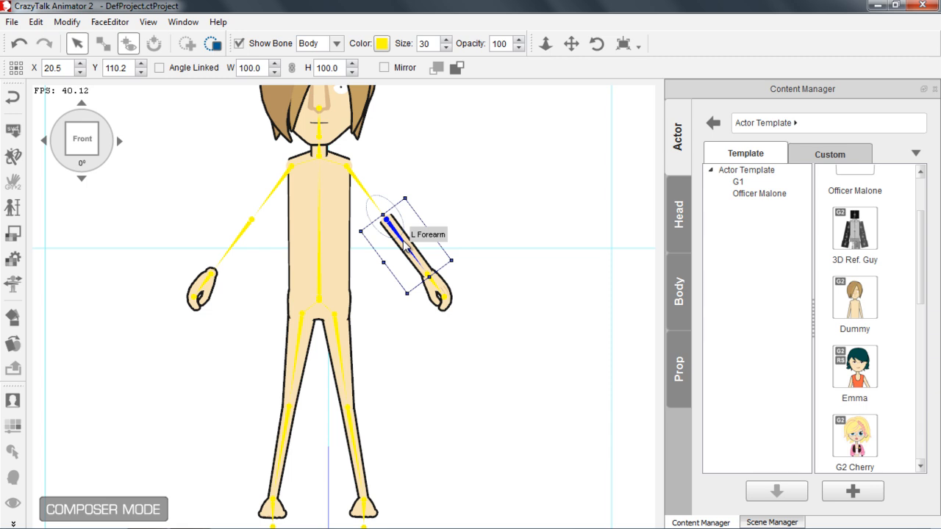
key("Delete")
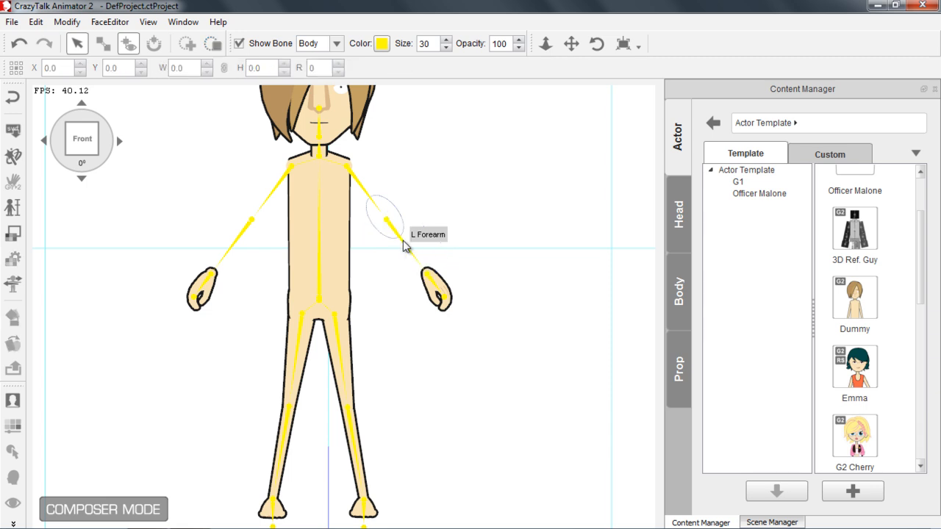
Step: Delete the right and left hand sprites from the character
left_click(211, 276)
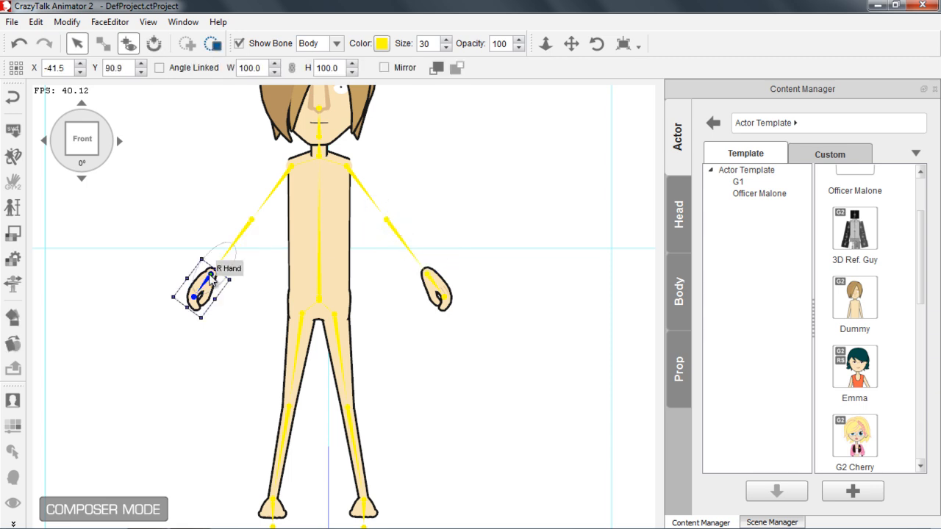
key("Delete")
left_click(433, 285)
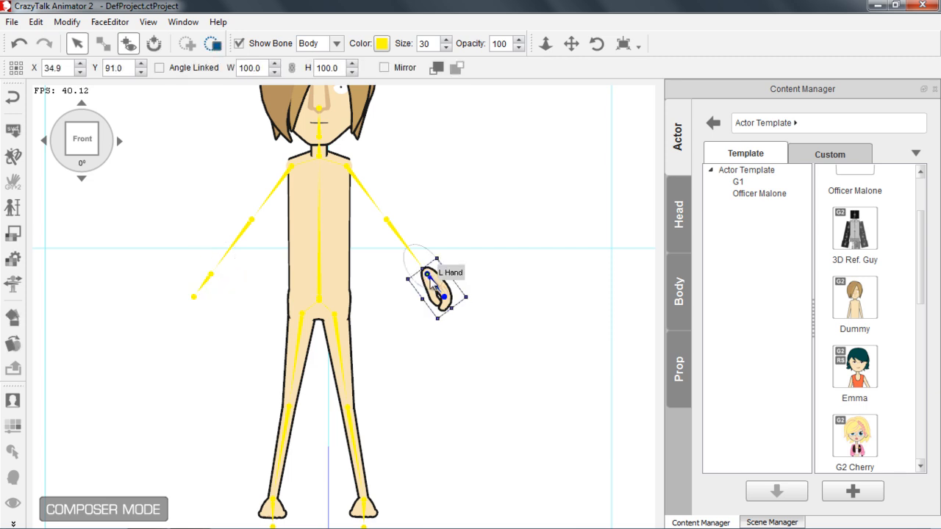
key("Delete")
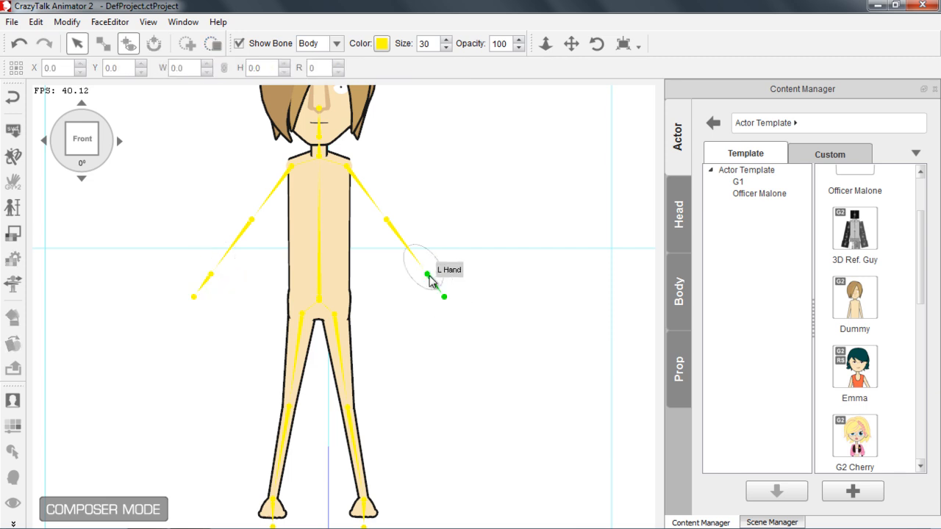
Step: Delete the hip sprite and the upper torso sprite from the character's body
left_click(323, 284)
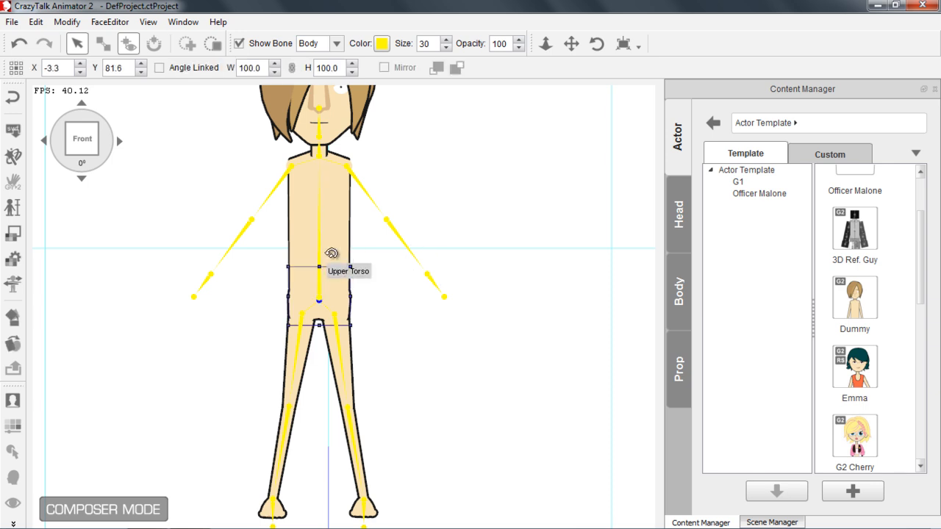
key("Delete")
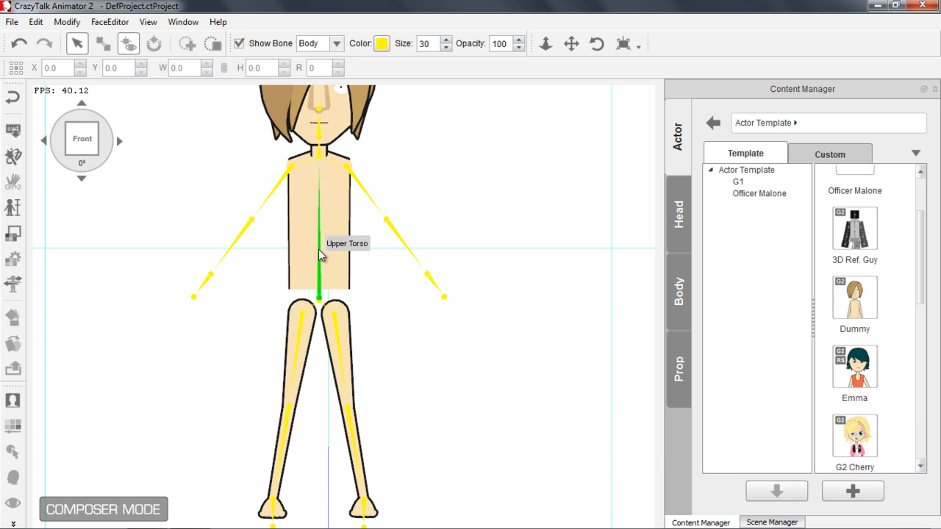
left_click(319, 250)
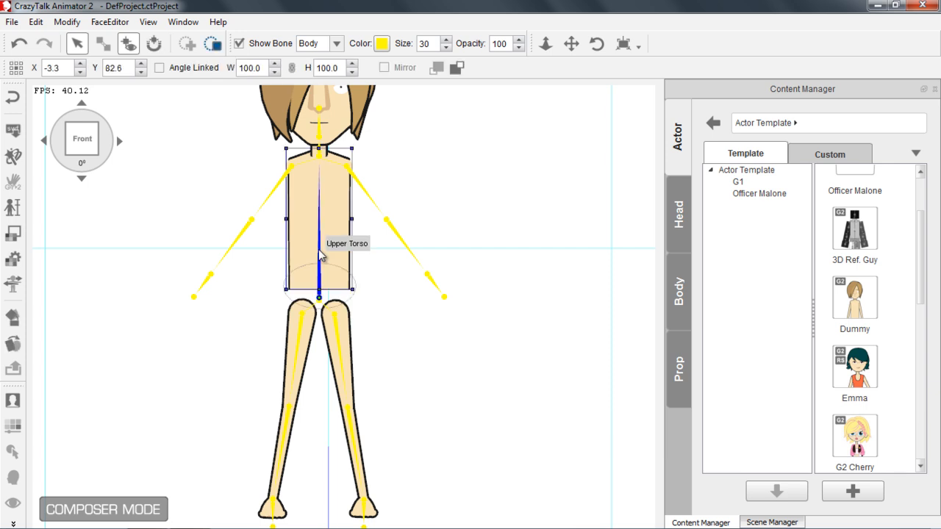
key("Delete")
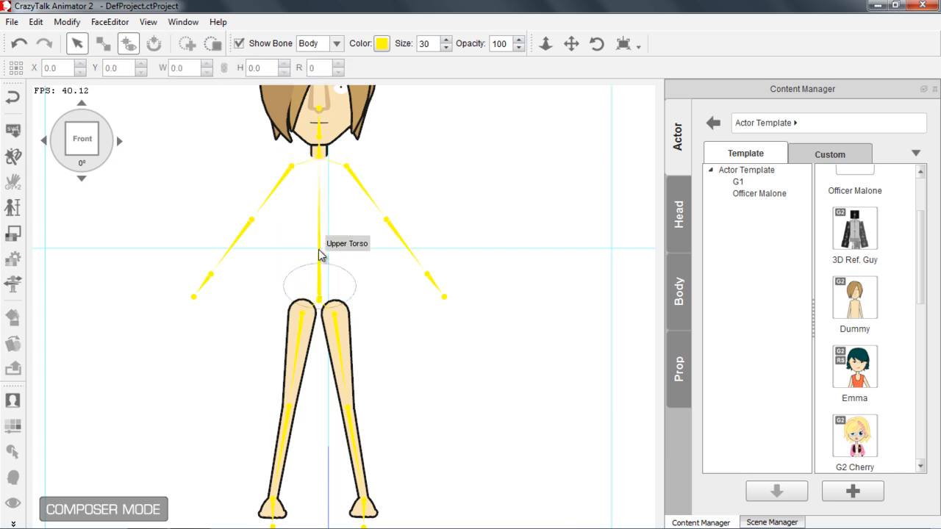
Step: Delete the right and left thigh sprites from the character's legs
left_click(302, 334)
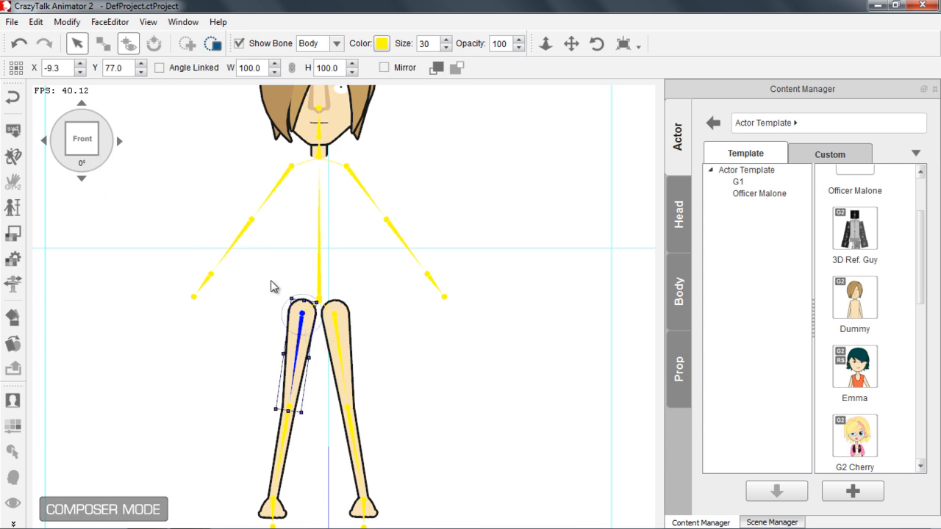
key("Delete")
left_click(338, 337)
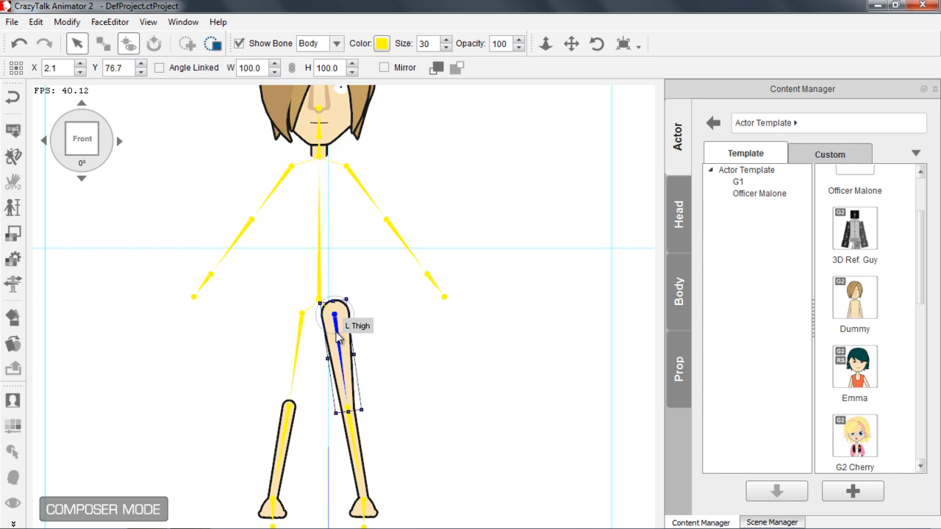
key("Delete")
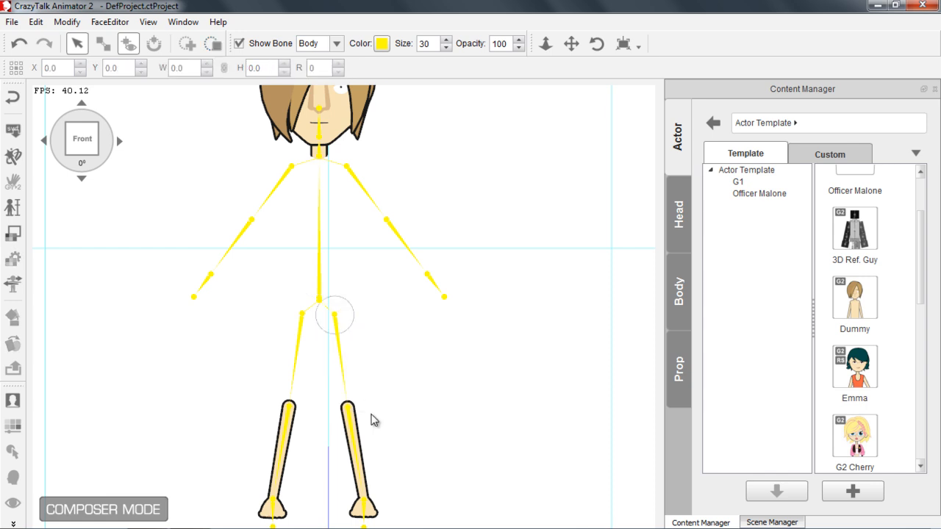
Step: Delete the right shank sprite from the character's lower leg
scroll(405, 428, "up", 2)
left_click_drag(397, 378, 387, 270)
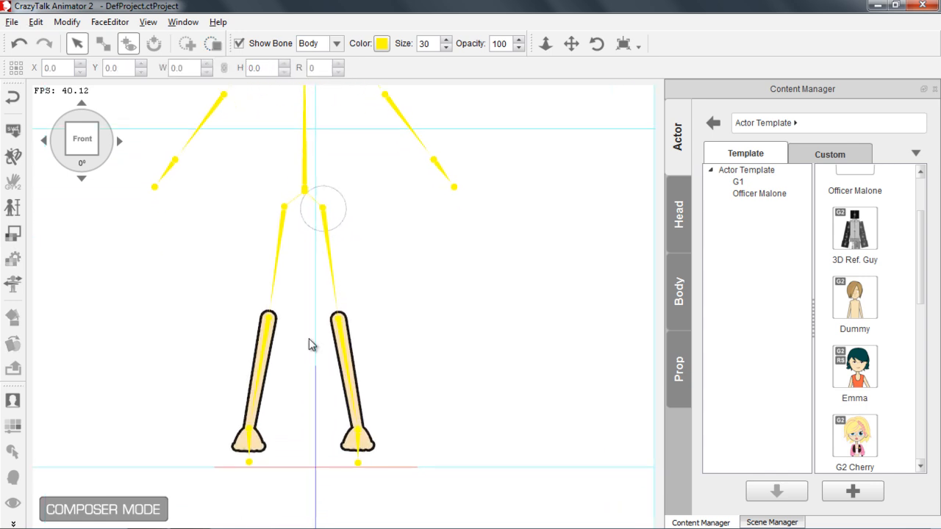
left_click(269, 344)
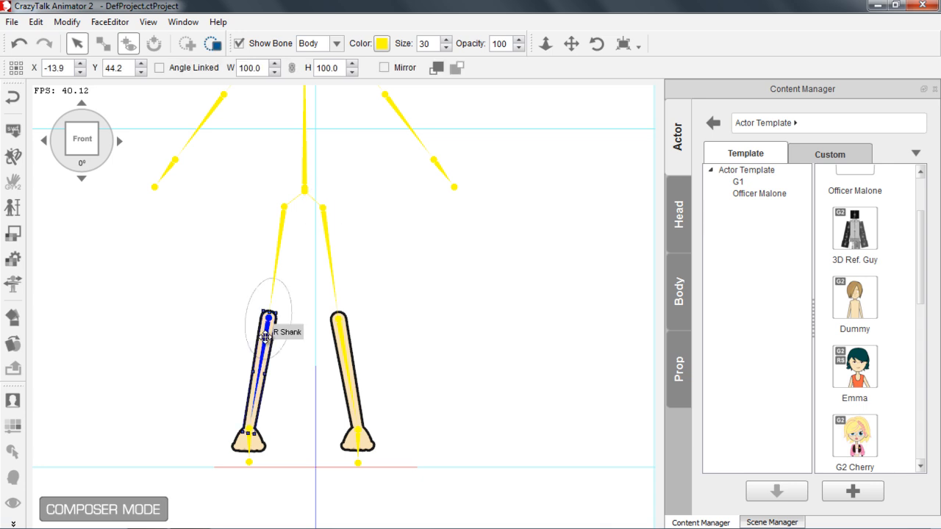
key("Delete")
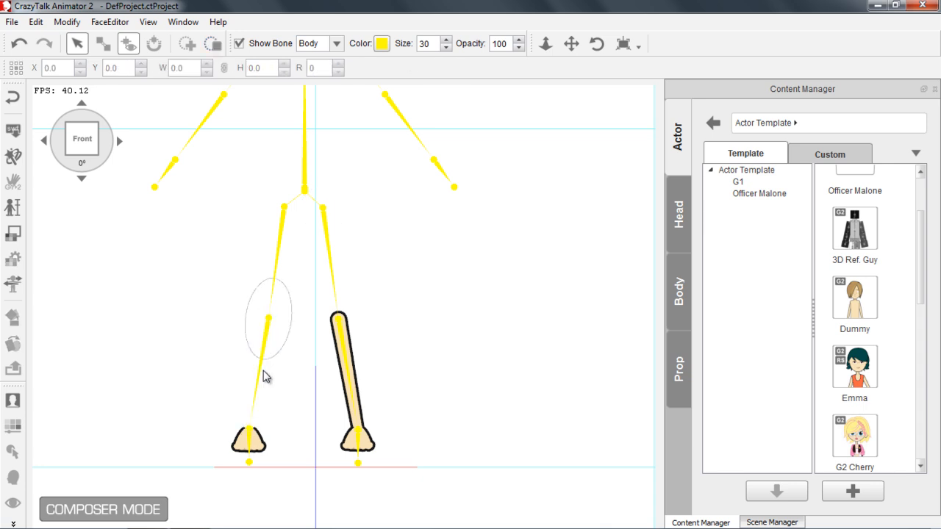
Step: Delete the right and left foot sprites from the character
left_click(250, 438)
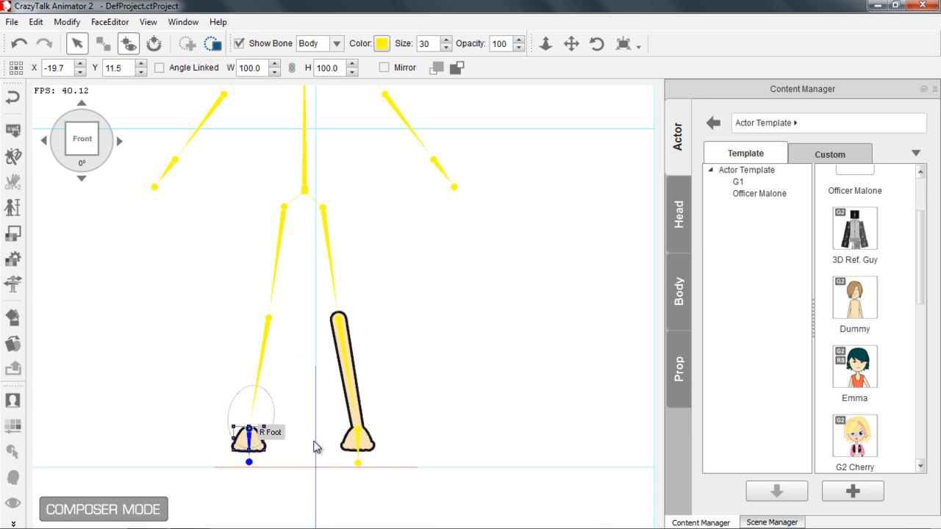
key("Delete")
left_click(362, 445)
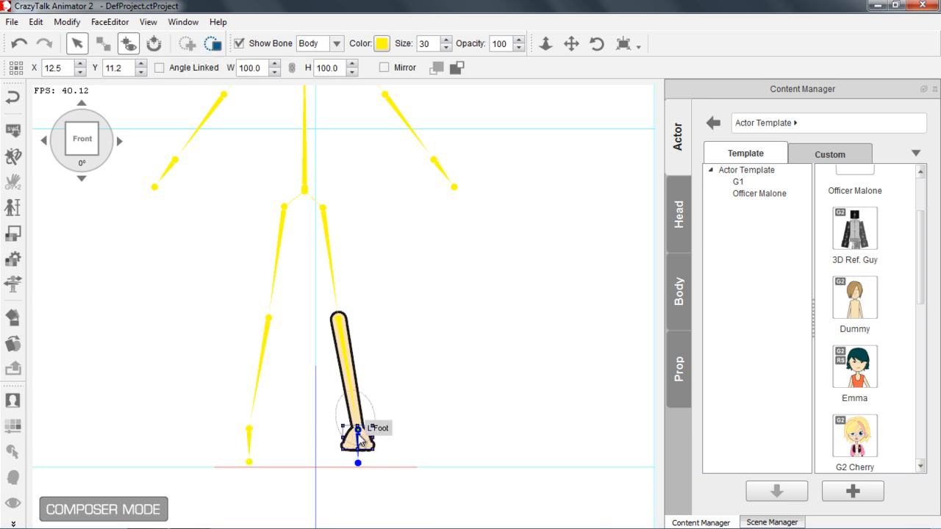
key("Delete")
Step: Turn the character through all its view angles back to the front, examining which body-part sprites remain at each angle
scroll(390, 320, "down", 3)
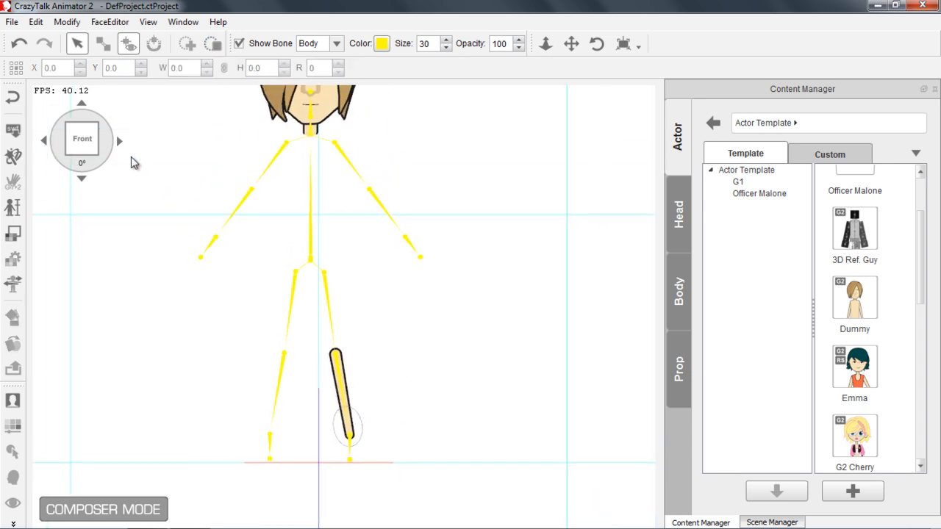
left_click(120, 141)
left_click(119, 141)
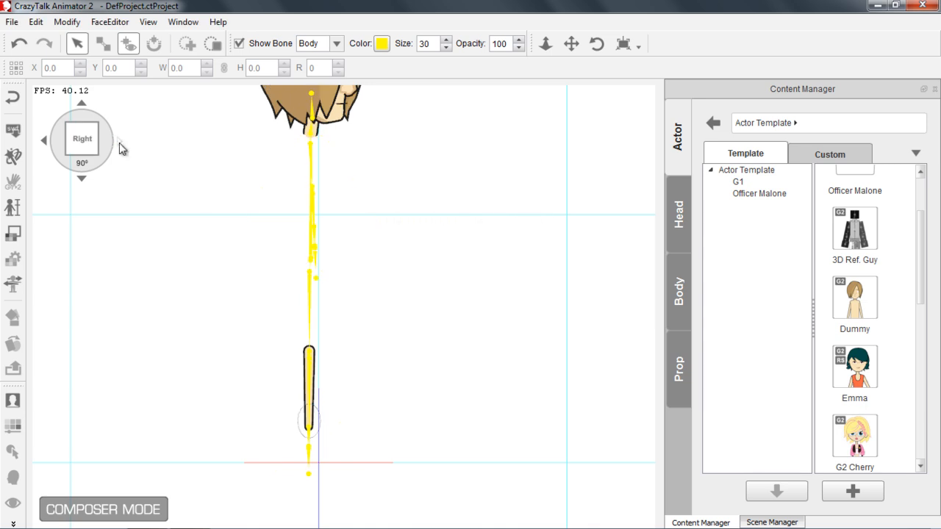
left_click(119, 142)
left_click(119, 142)
left_click(119, 141)
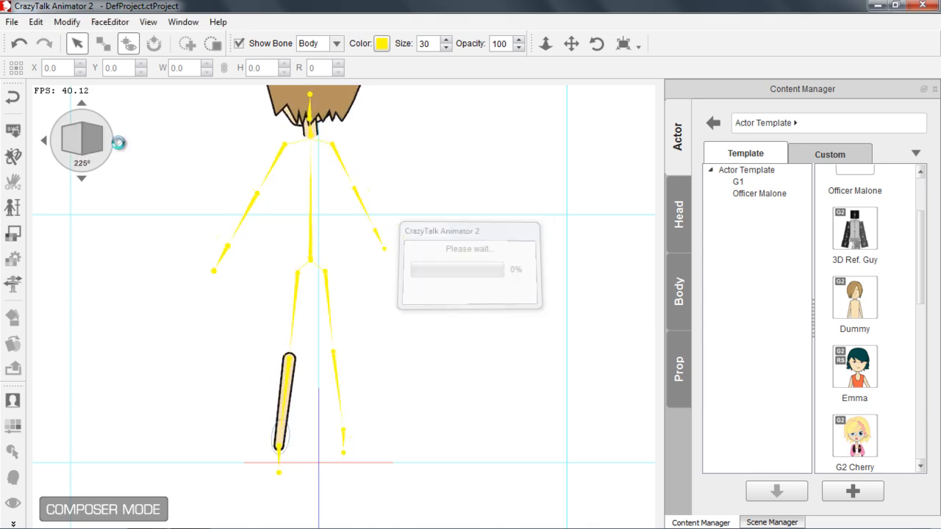
left_click(119, 141)
left_click(119, 141)
left_click(119, 141)
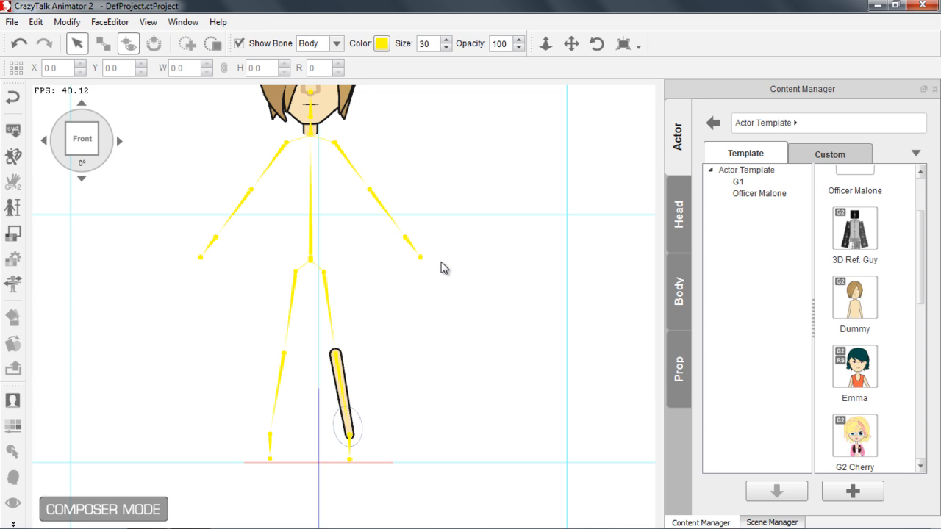
Step: Open the Sprite Editor on the left shank, and inspect the sprites listed for the left forearm and left thigh
left_click(339, 371)
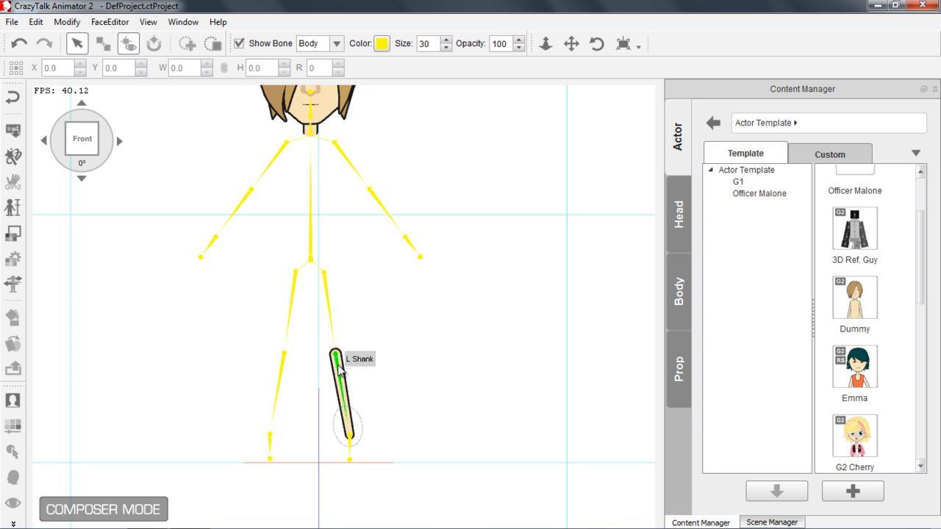
left_click(340, 371)
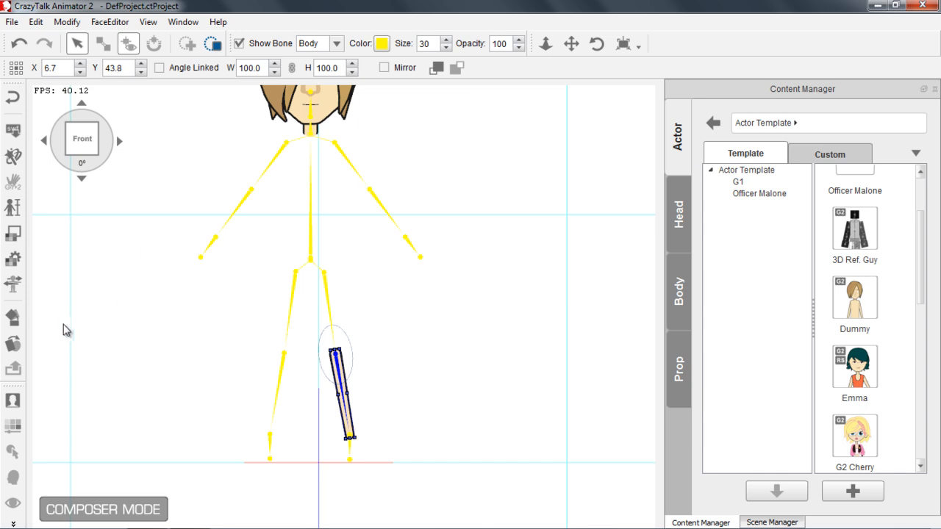
left_click(14, 344)
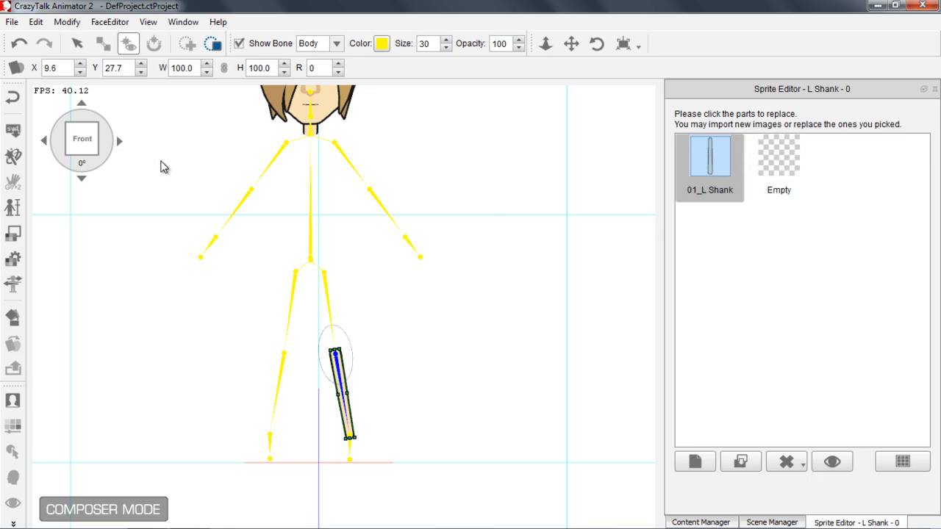
left_click(120, 145)
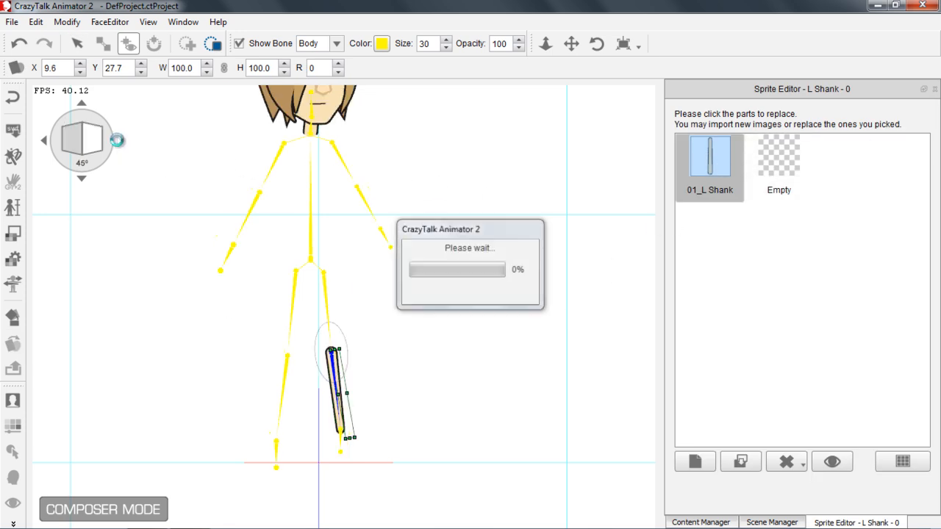
left_click(43, 144)
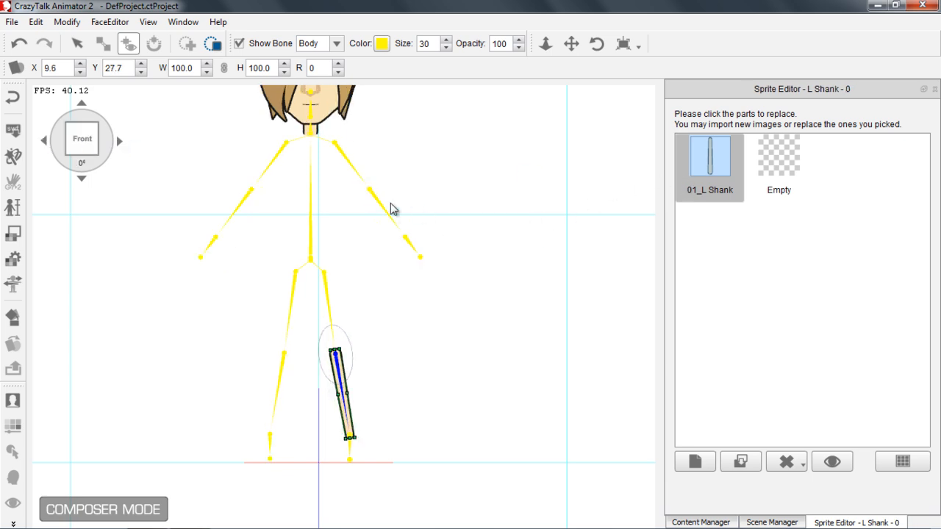
left_click(375, 204)
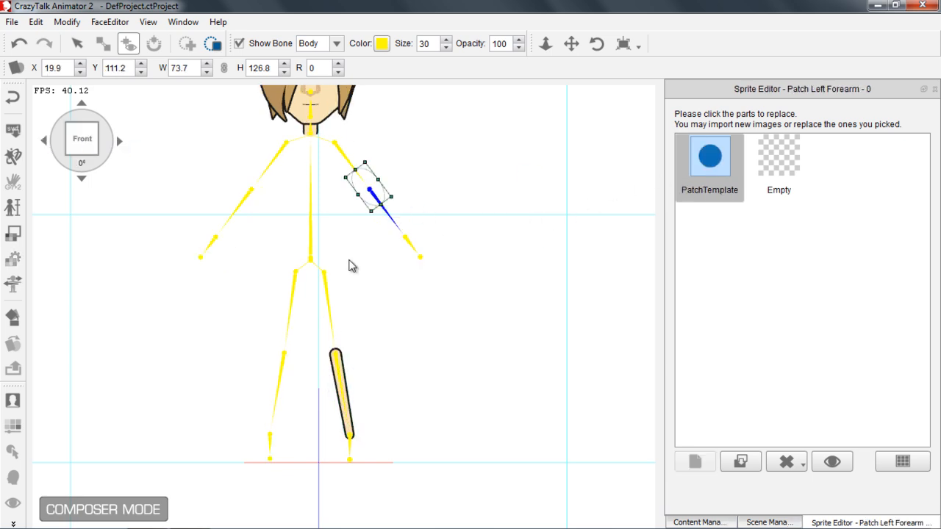
left_click(327, 291)
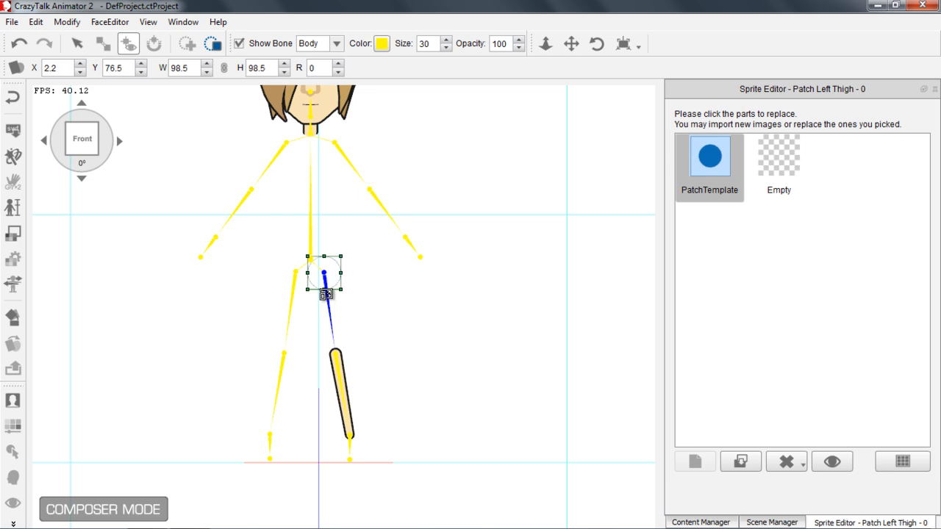
left_click(329, 304)
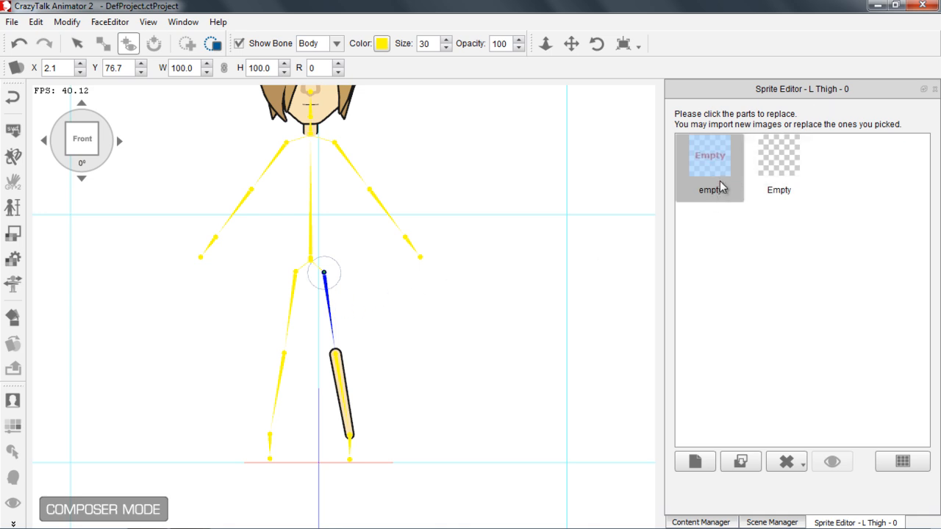
Step: Delete only the front-angle sprite of the left shank with Delete Angle, and check the shank at 45°
left_click(342, 382)
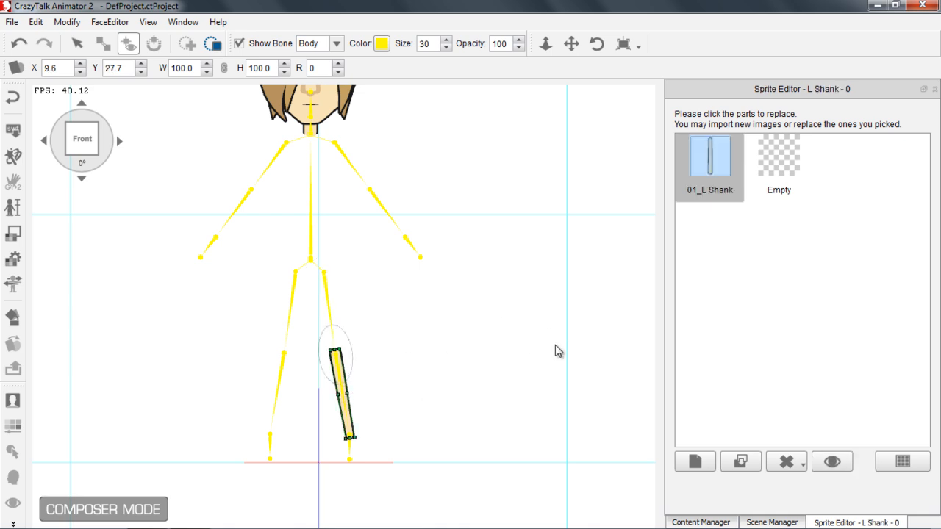
left_click_drag(535, 333, 515, 310)
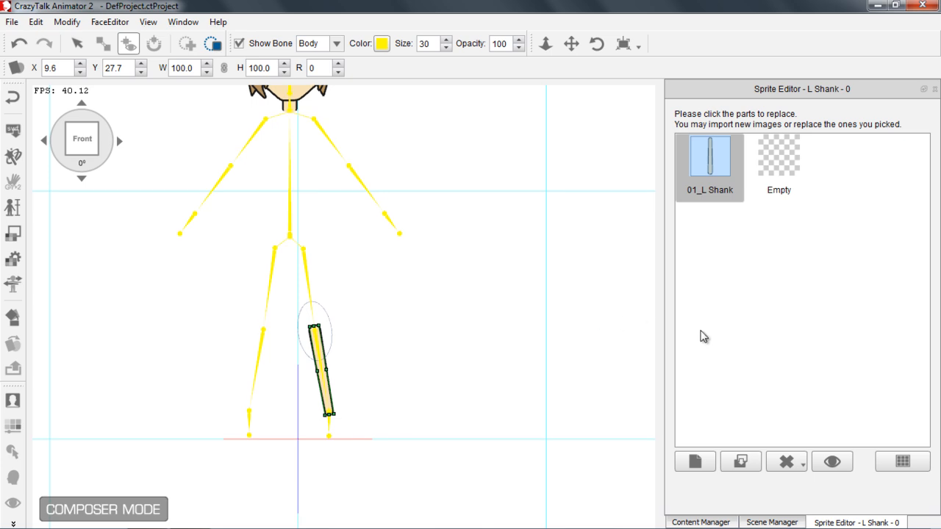
left_click(805, 467)
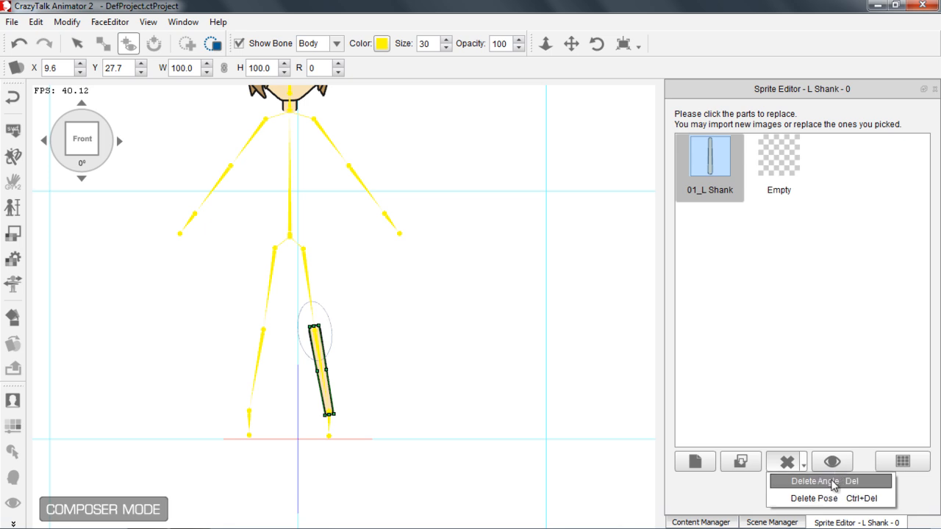
left_click(830, 481)
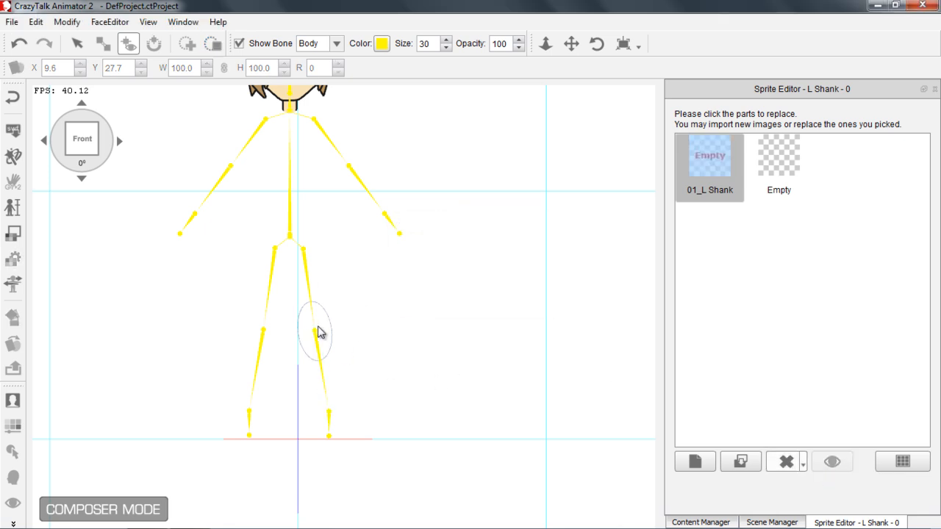
left_click(118, 142)
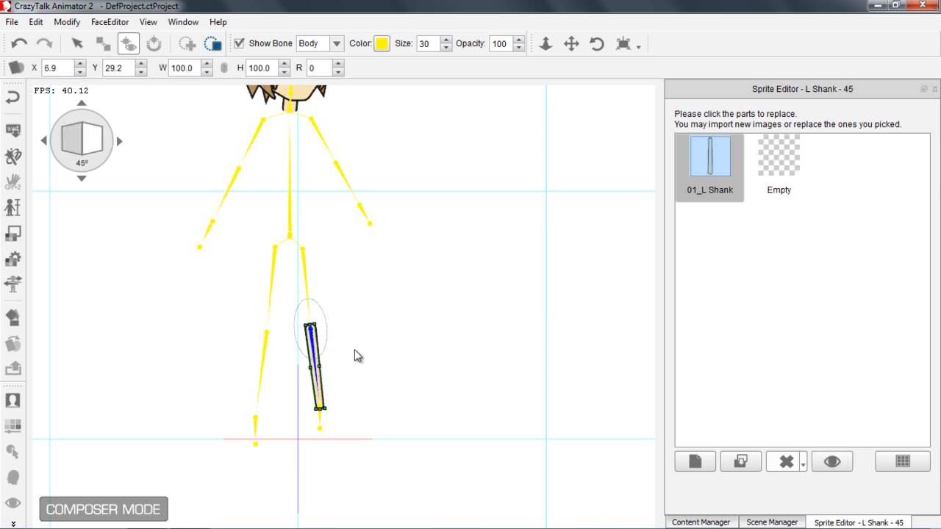
Step: Return to the front view and remove the left shank's whole 01_L Shank sprite with Delete Pose
left_click(43, 144)
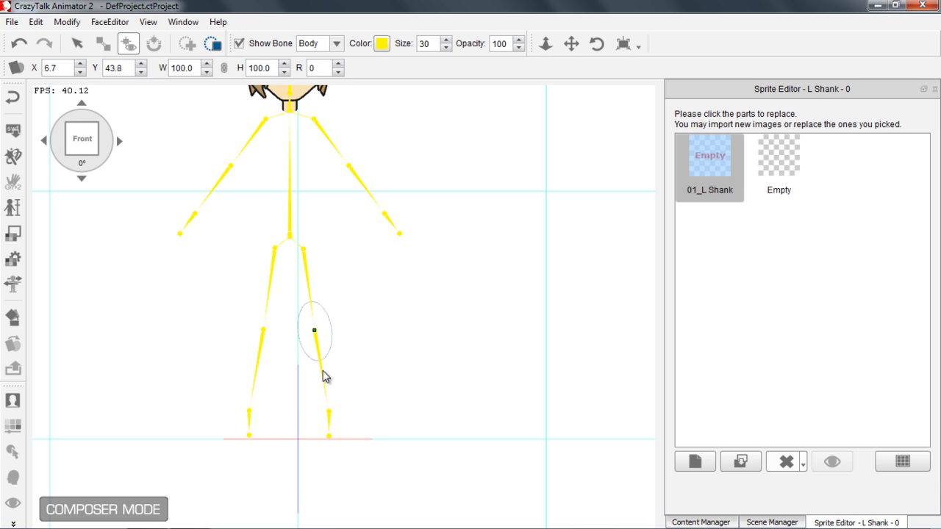
left_click(801, 466)
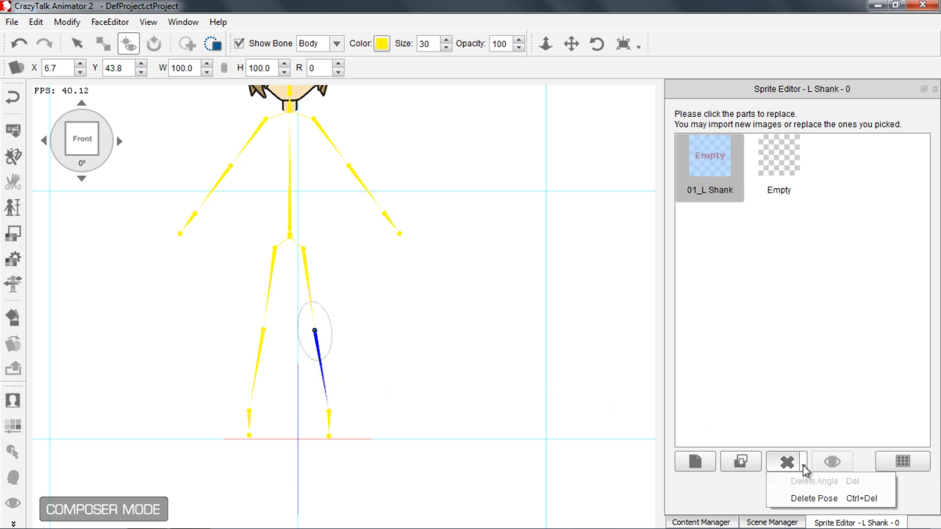
left_click(831, 498)
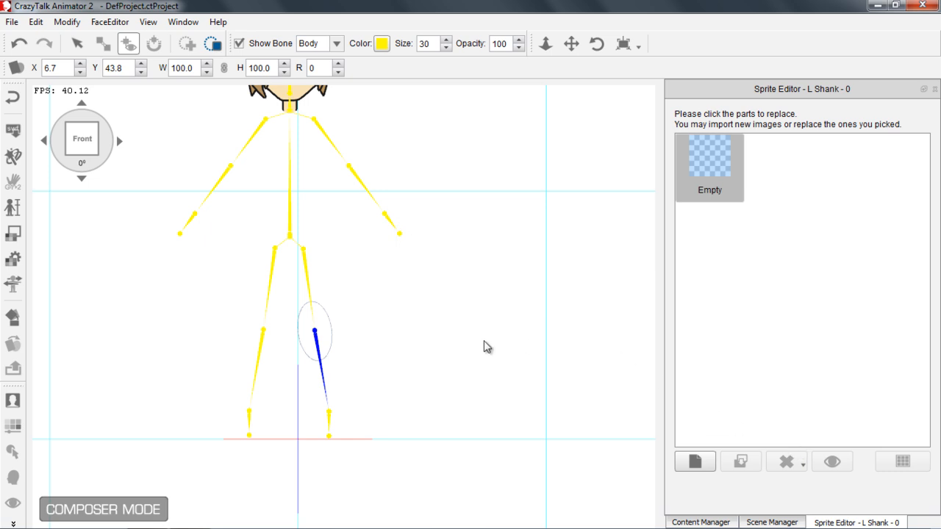
Step: Select the right arm in the Scene Manager's body diagram and replace its empty sprite with the arm_r image
left_click_drag(380, 272, 423, 331)
scroll(500, 363, "up", 3)
left_click_drag(446, 257, 450, 312)
left_click(774, 520)
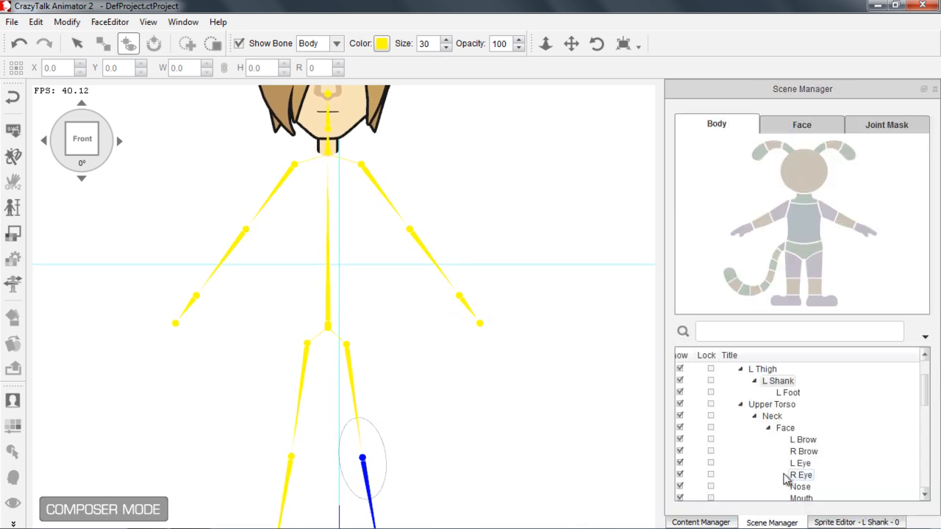
left_click(781, 214)
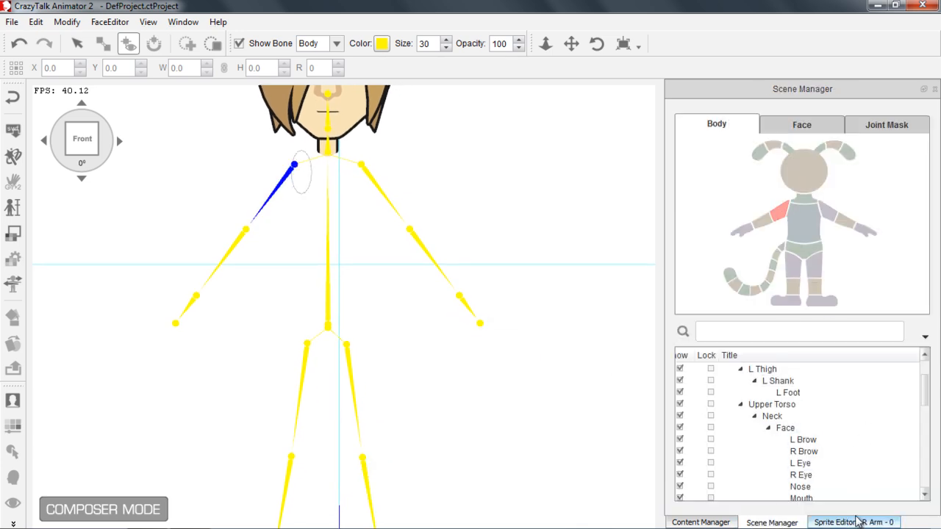
left_click(858, 522)
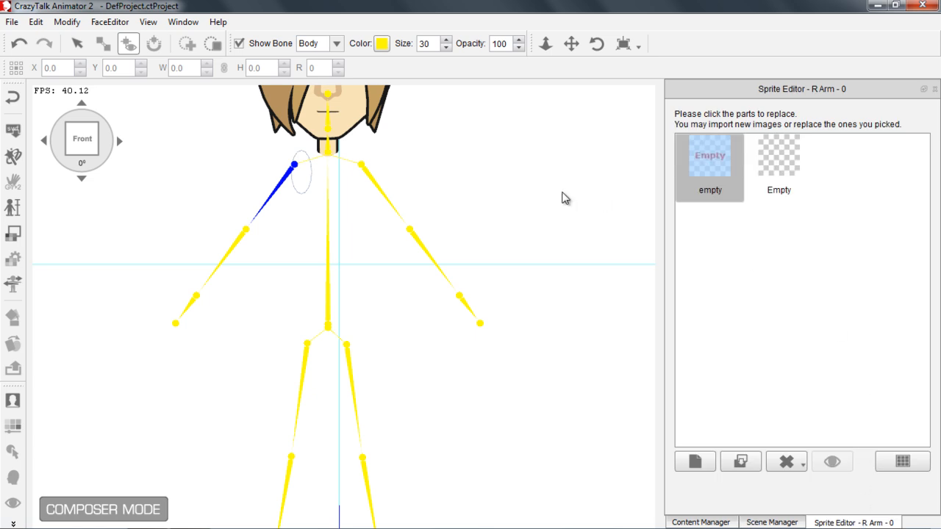
left_click(742, 462)
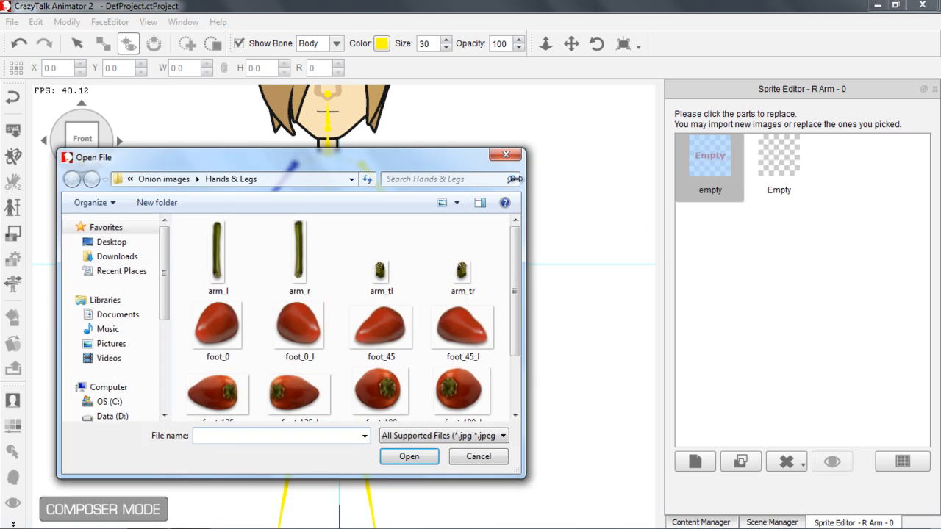
left_click_drag(412, 158, 672, 145)
left_click(559, 239)
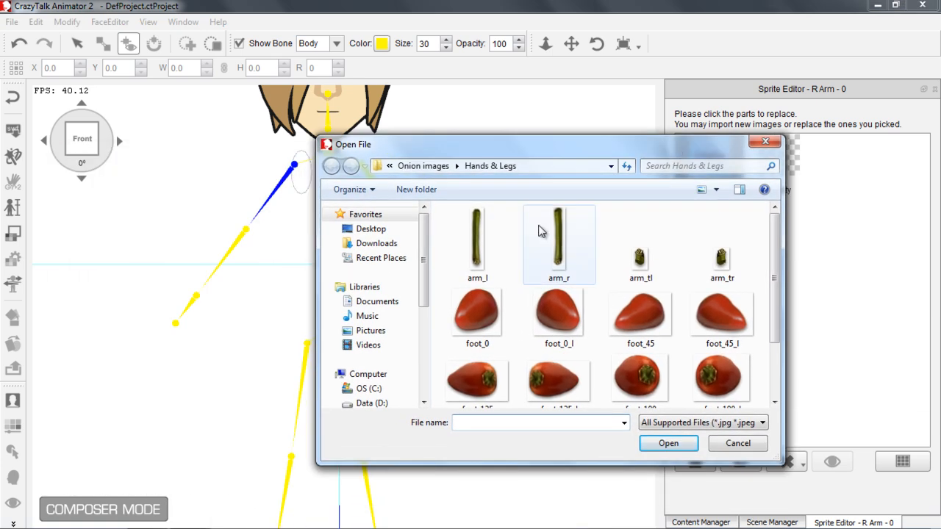
left_click(668, 444)
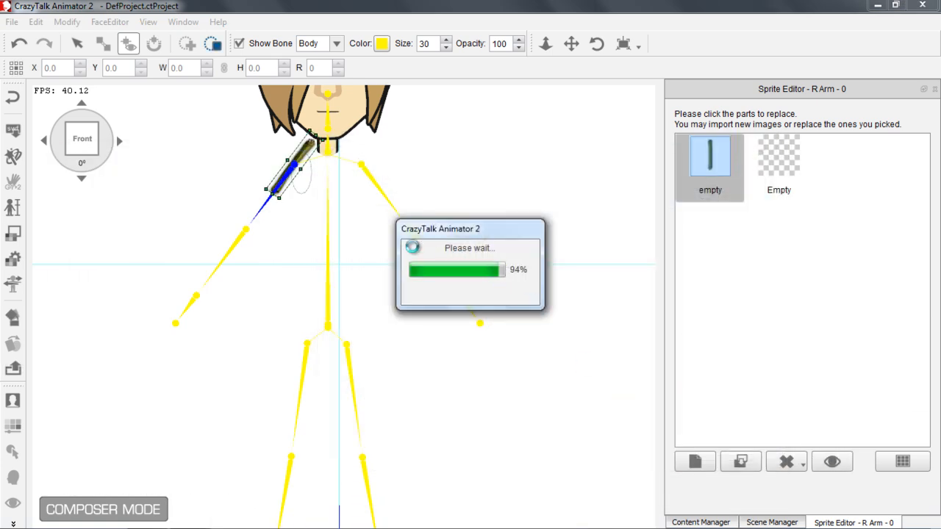
left_click(243, 246)
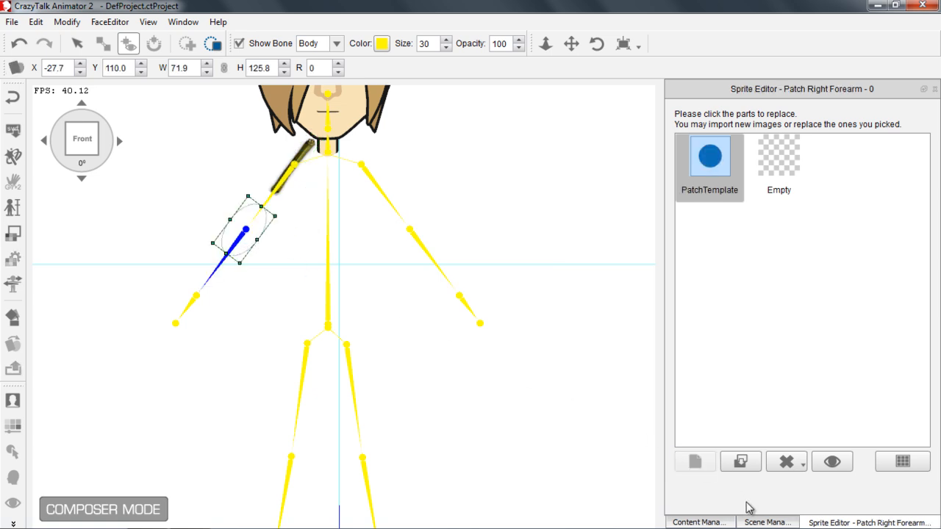
left_click(221, 266)
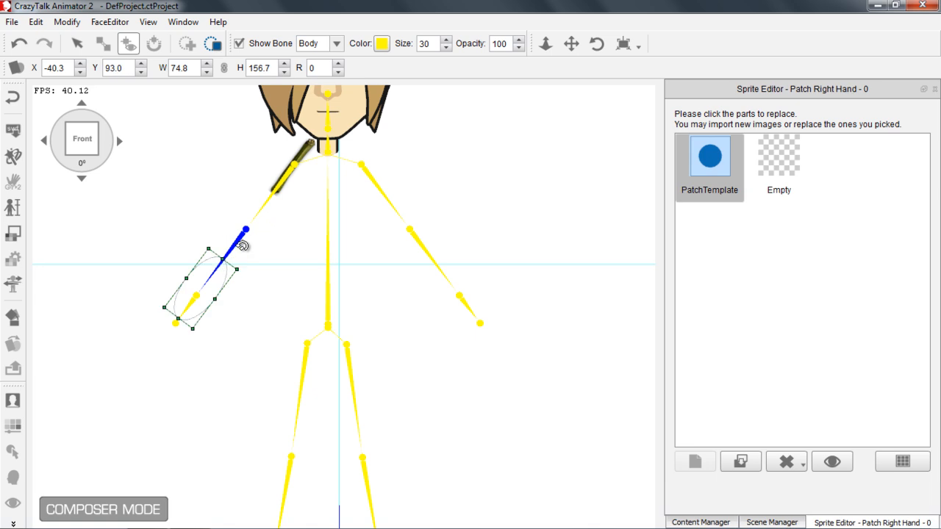
left_click(238, 248)
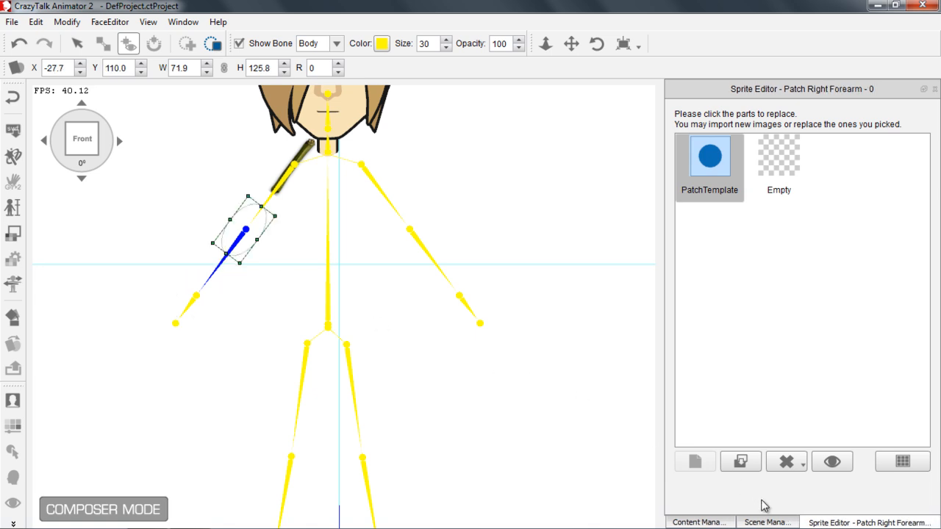
Step: Select the right forearm in the Scene Manager's body diagram and replace its empty sprite with the arm_r image
left_click(768, 522)
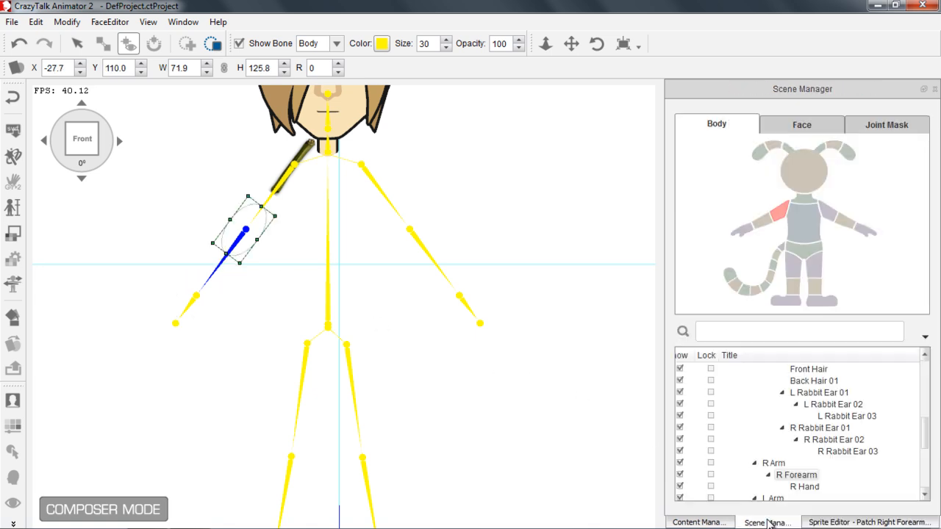
left_click(761, 225)
left_click(862, 523)
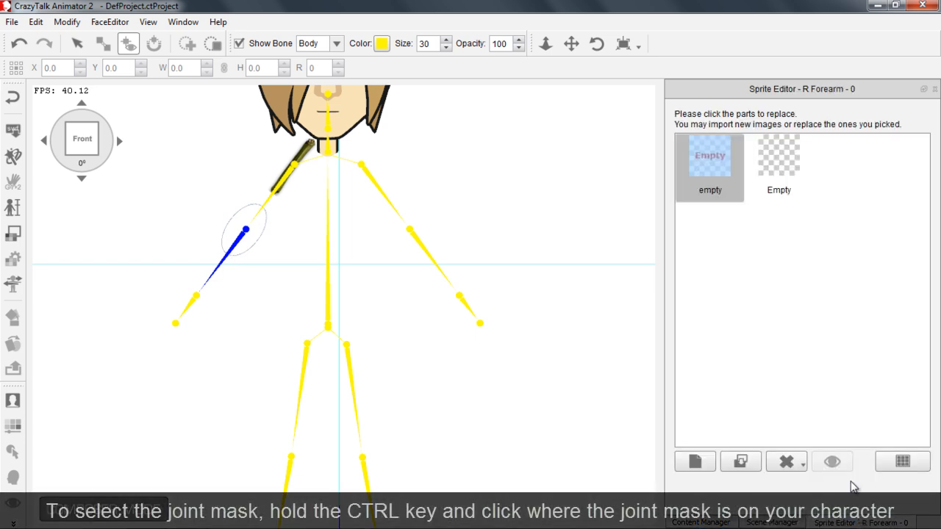
left_click(760, 462)
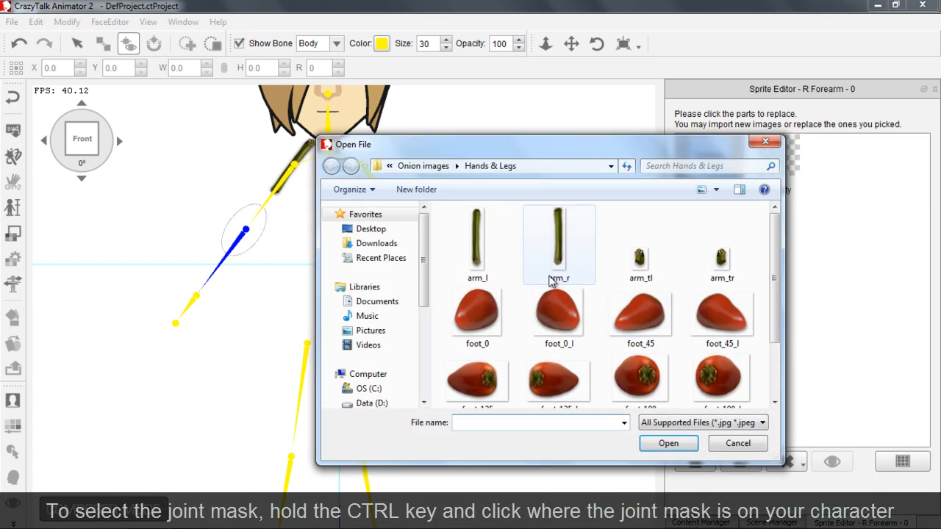
left_click(559, 243)
left_click(668, 444)
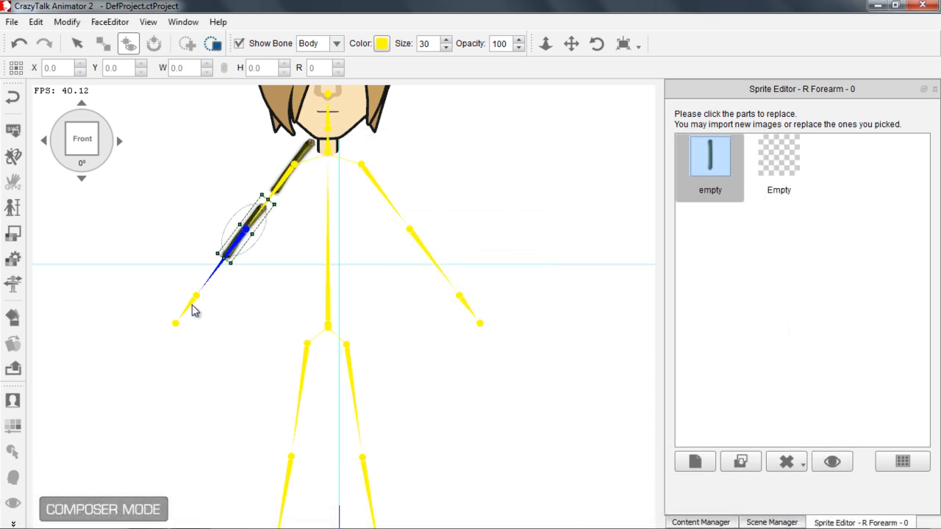
Step: Select the right hand in the Scene Manager and replace its first empty hand sprite with the hand_0 image
left_click(188, 315)
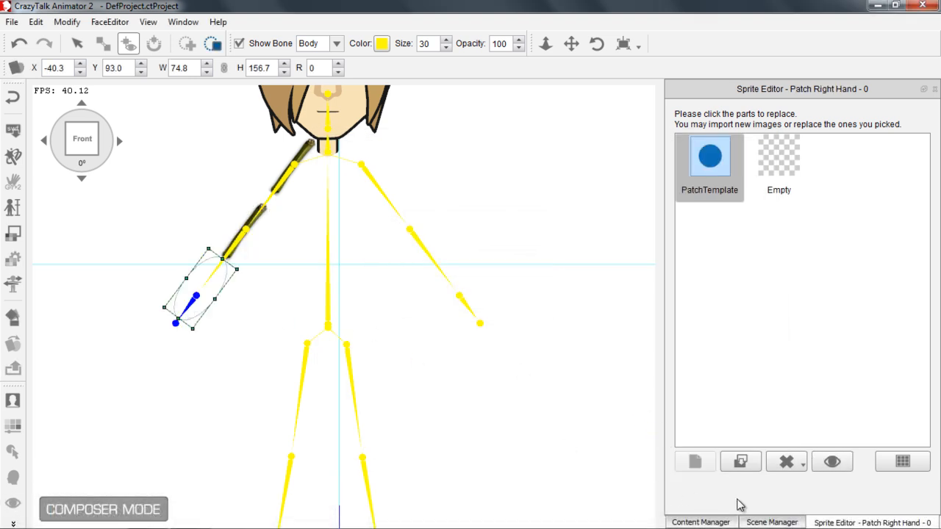
left_click(771, 522)
left_click(838, 461)
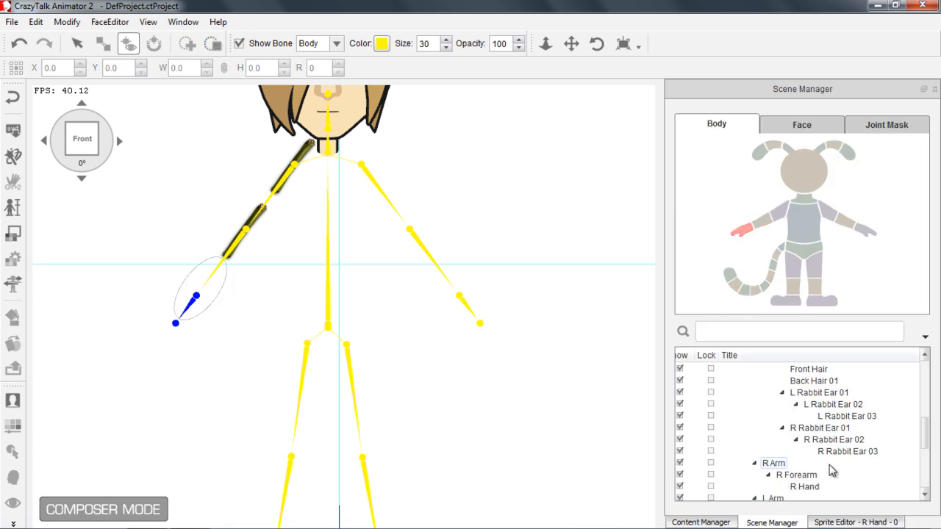
left_click(838, 522)
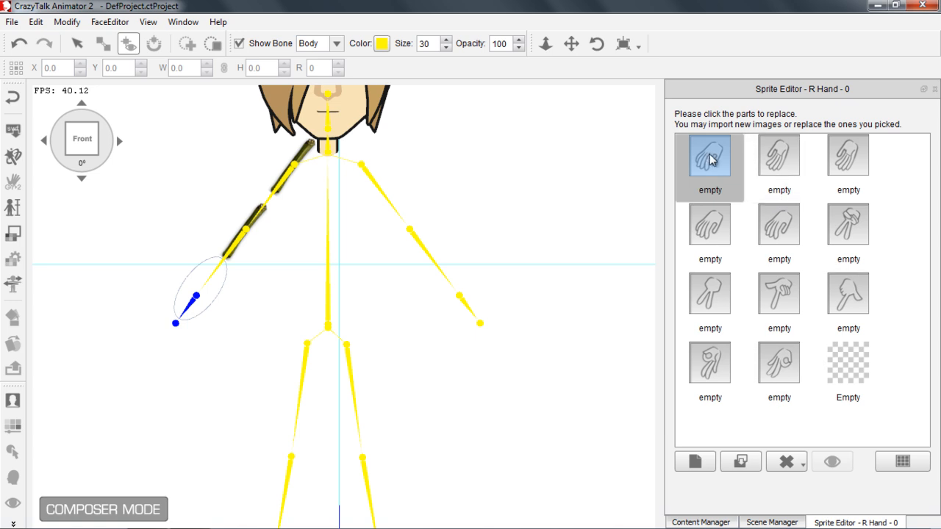
left_click(752, 462)
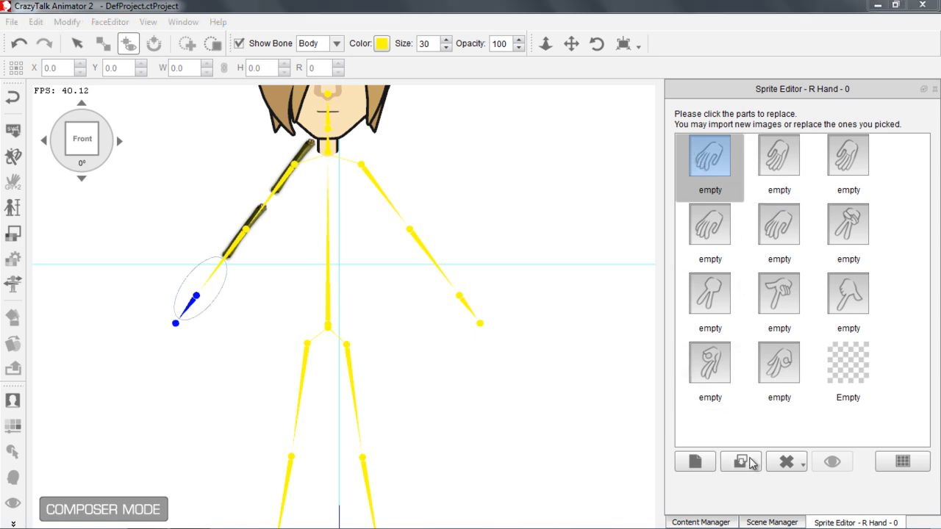
left_click_drag(776, 272, 777, 324)
left_click(508, 359)
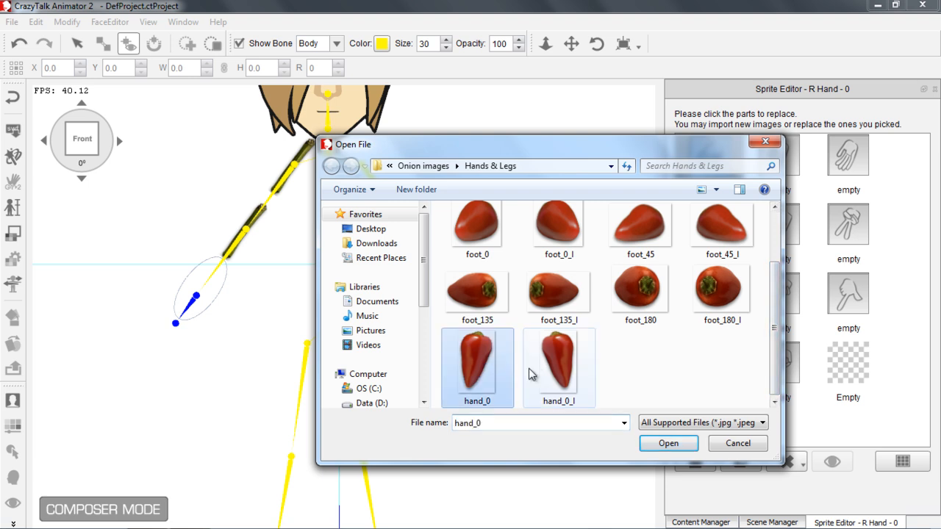
left_click(689, 441)
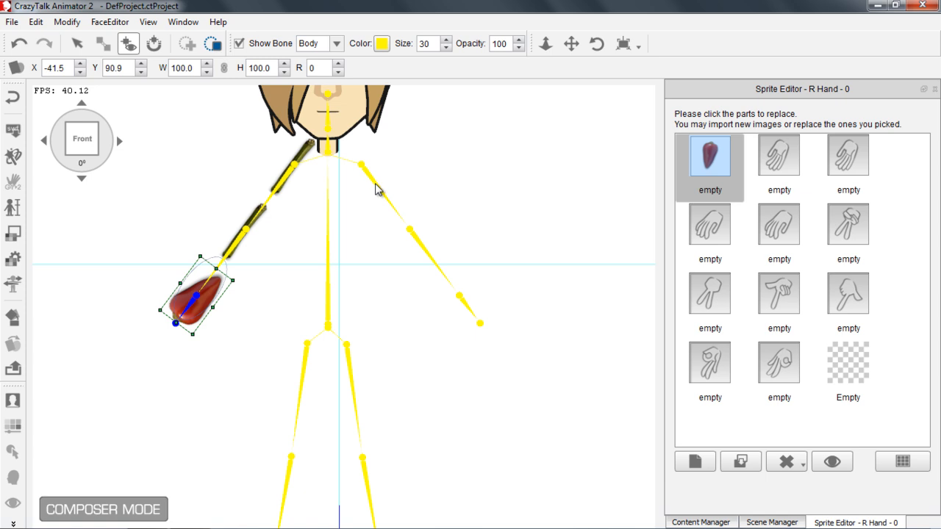
Step: Select the left arm bone and replace its empty sprite with the arm_l image
left_click(377, 190)
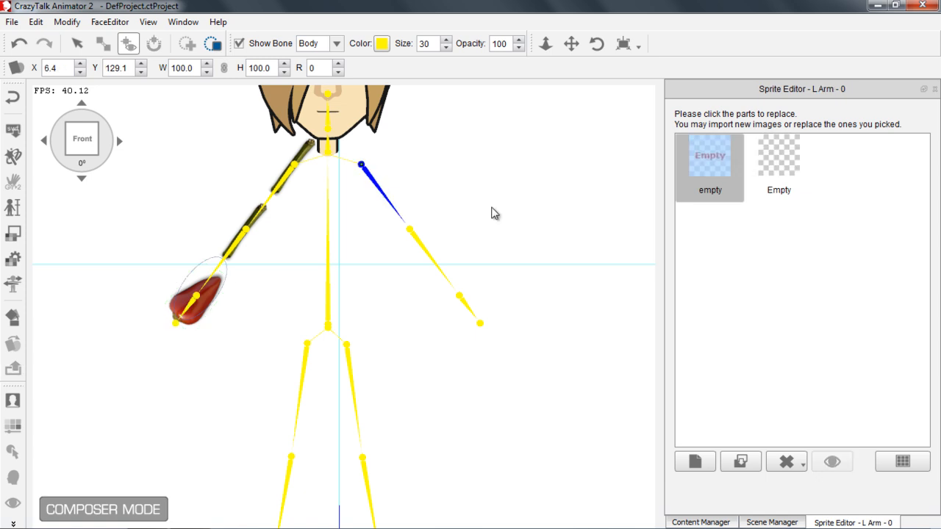
left_click(748, 464)
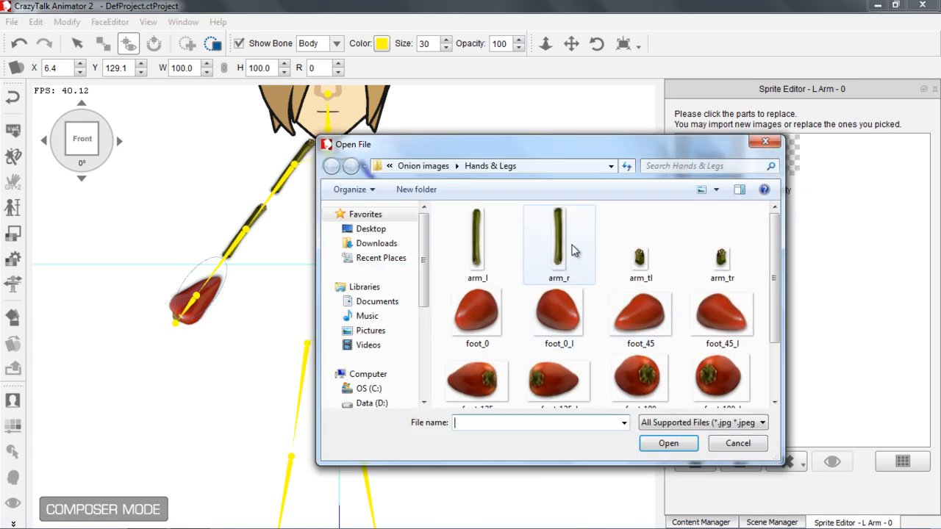
left_click(494, 249)
left_click(668, 444)
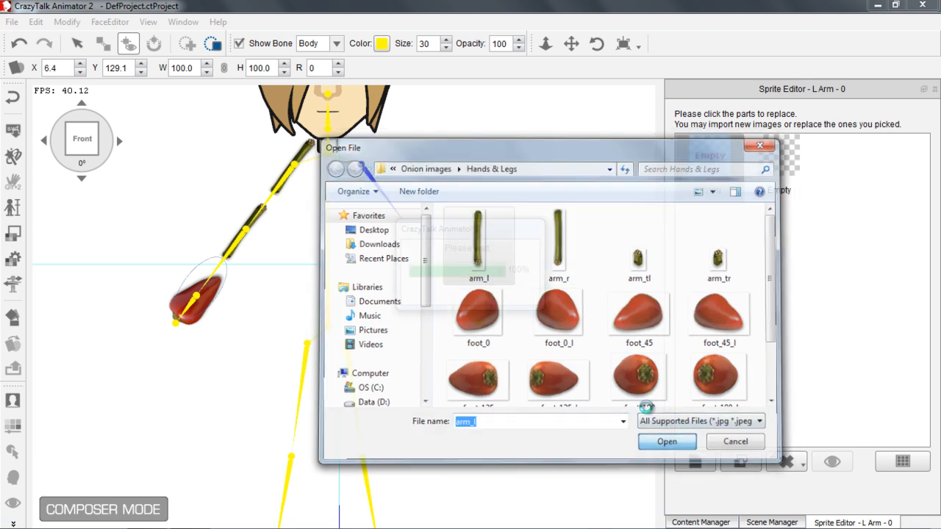
Step: Select the left forearm itself rather than its joint patch and replace its empty sprite with the arm_l image
left_click(423, 249)
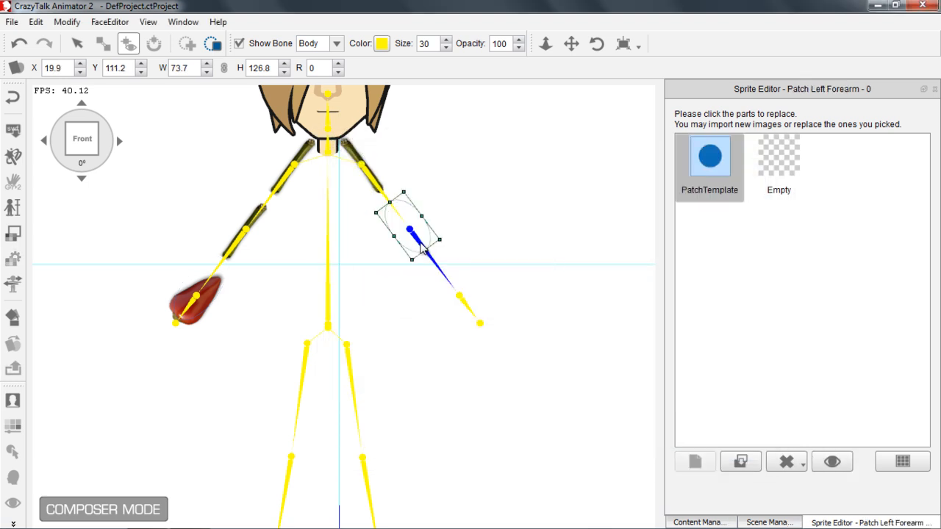
left_click(432, 259)
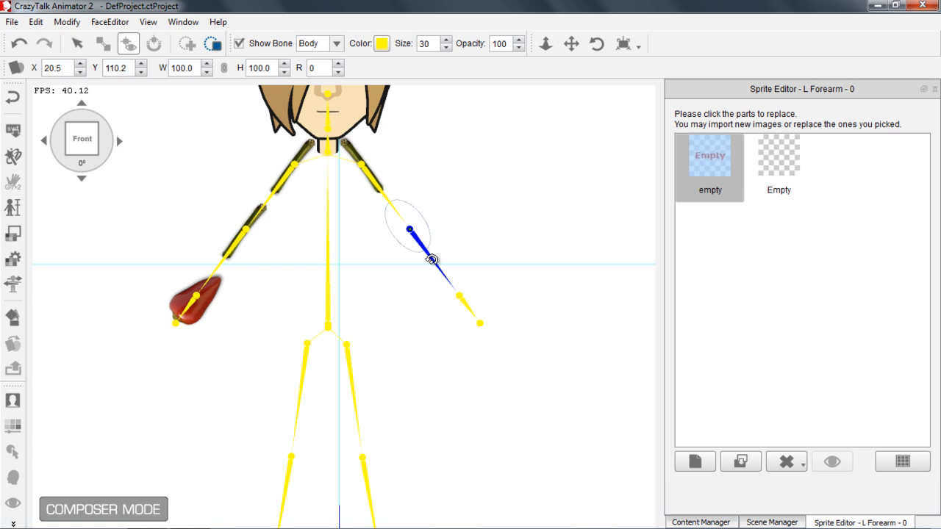
left_click(735, 461)
left_click(478, 246)
left_click(668, 443)
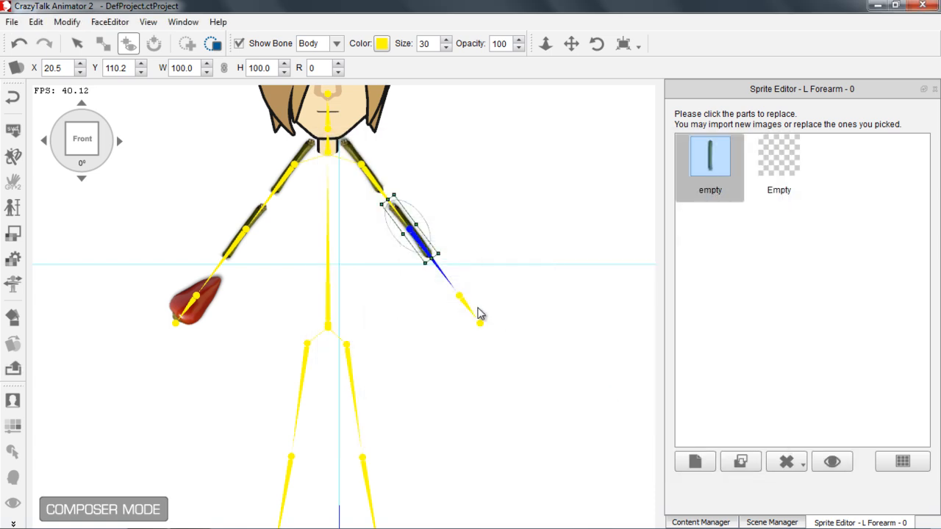
Step: Select the left hand and replace its first empty hand sprite with the hand_0 image
left_click(472, 316)
double_click(477, 320)
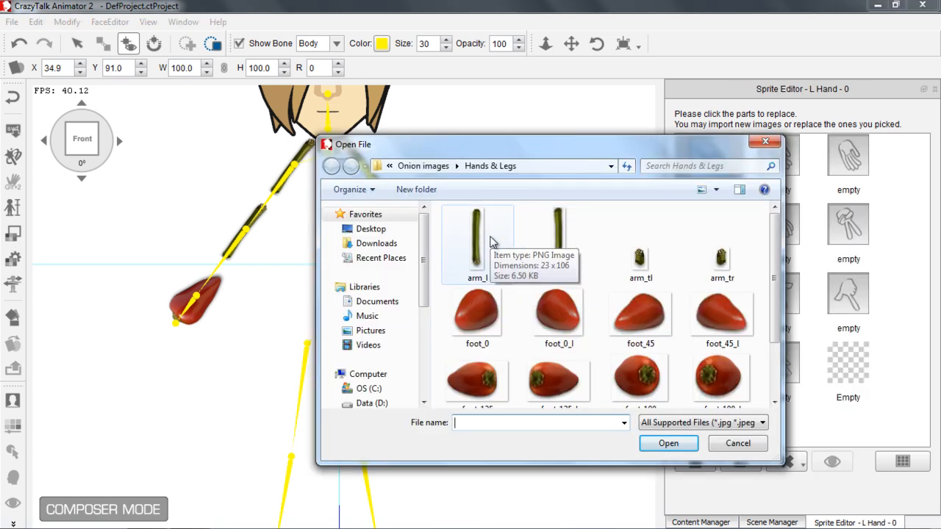
left_click_drag(775, 290, 775, 349)
left_click(477, 368)
left_click(689, 444)
Step: Select the upper torso and replace its empty sprite with the upper image from the Body & Head folder
left_click_drag(472, 436, 495, 338)
scroll(502, 349, "down", 1)
left_click(475, 324)
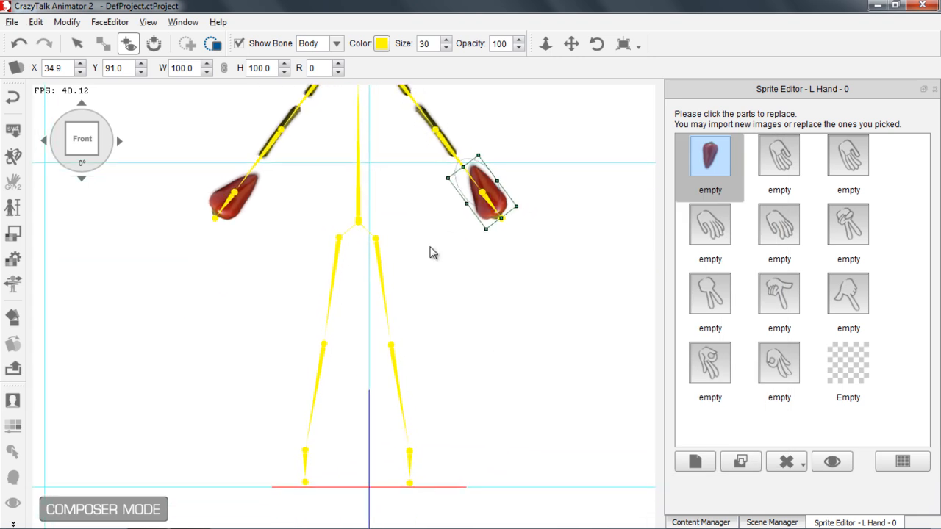
left_click(359, 186)
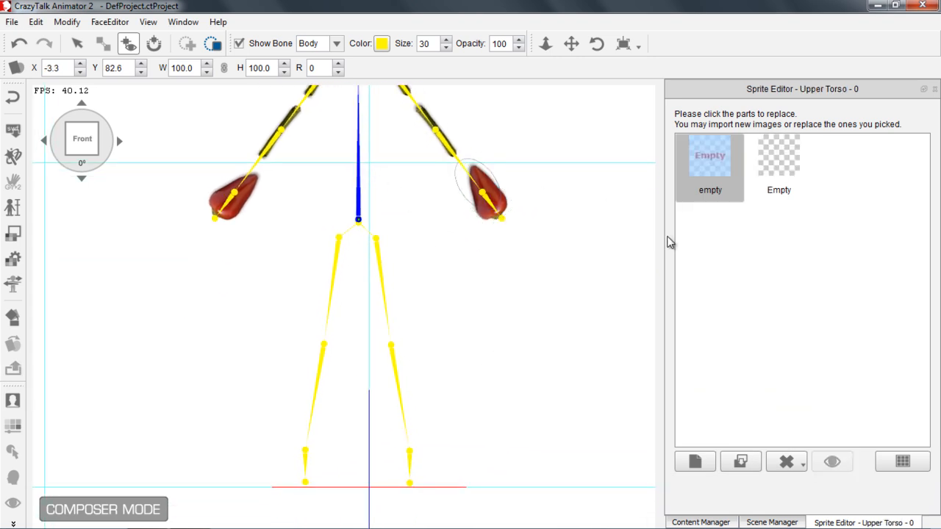
left_click(742, 461)
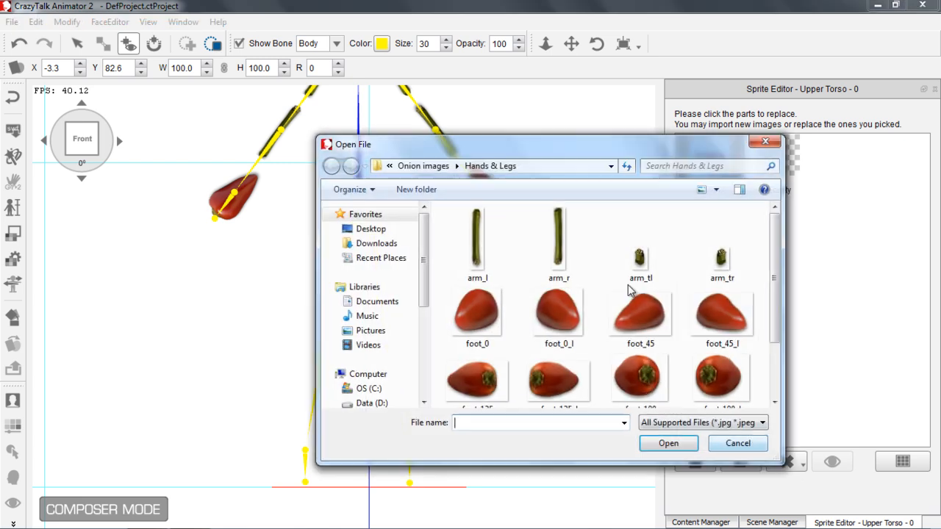
left_click(434, 168)
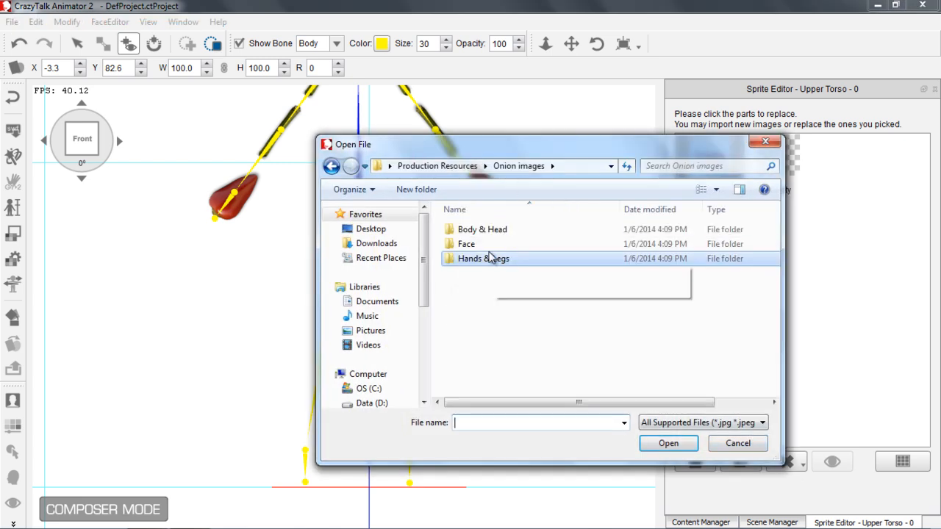
double_click(486, 227)
left_click(504, 339)
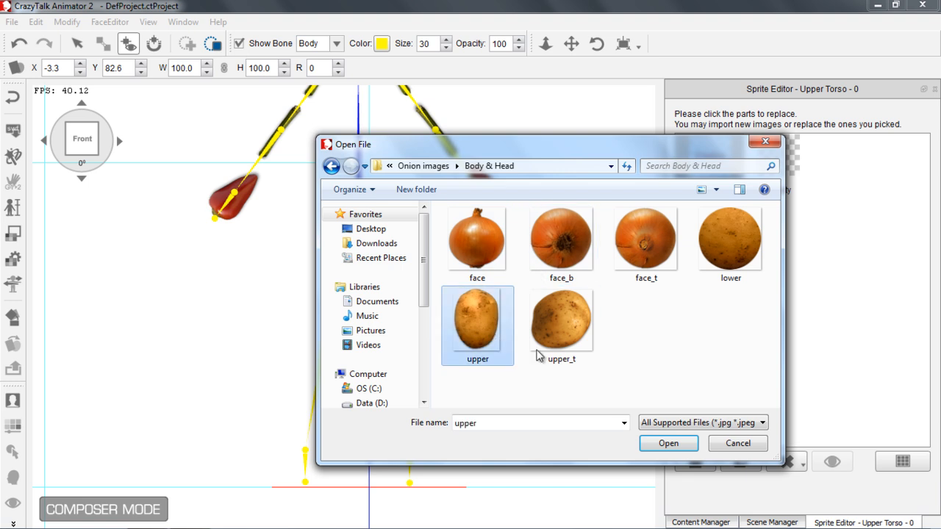
left_click(665, 444)
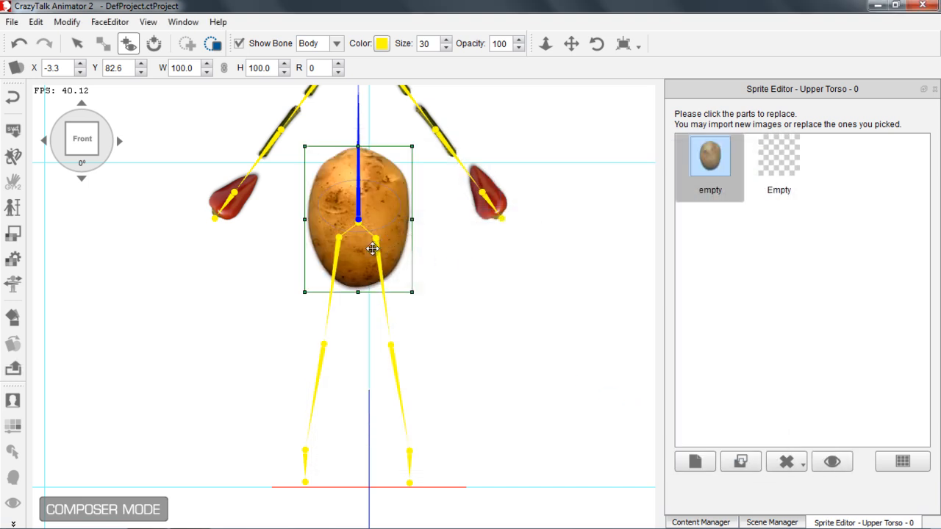
Step: Select the lower torso in the Scene Manager's body diagram and replace its empty sprite with the lower image
left_click(793, 521)
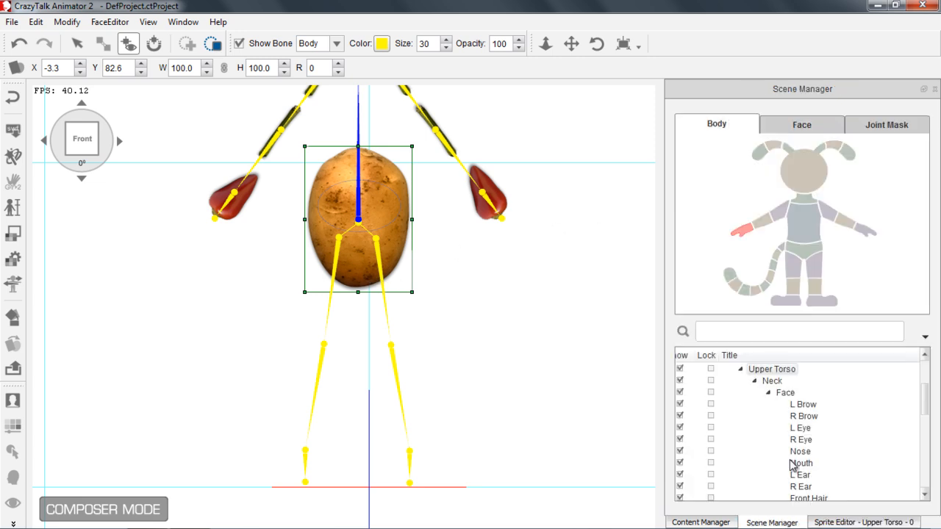
left_click(797, 259)
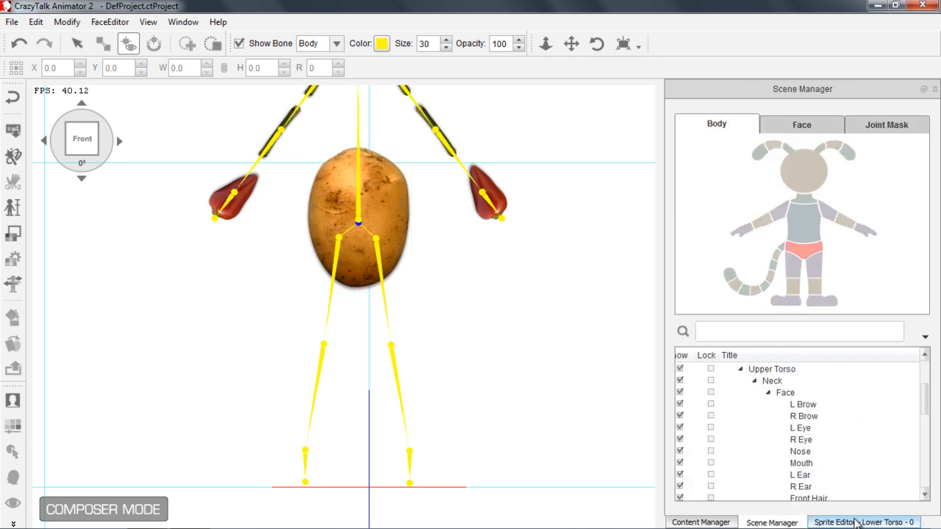
left_click(857, 523)
left_click(741, 461)
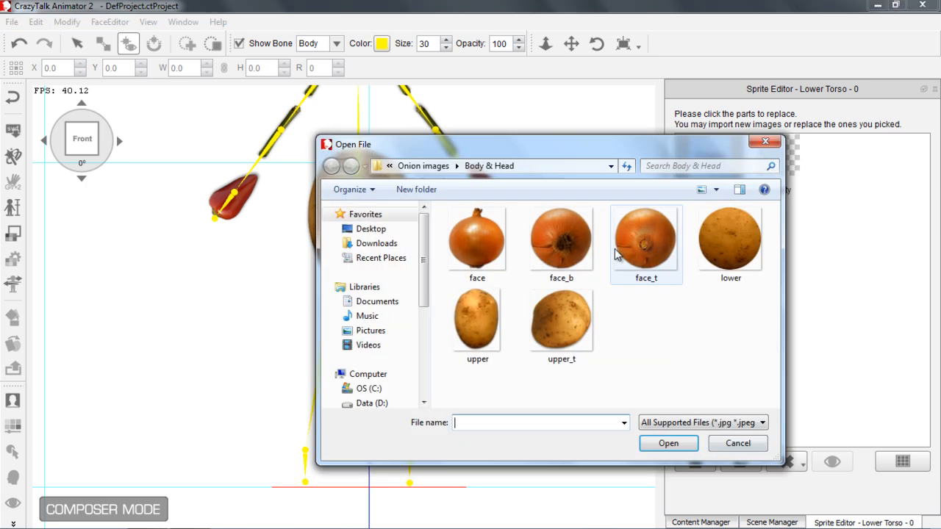
left_click(731, 243)
left_click(668, 443)
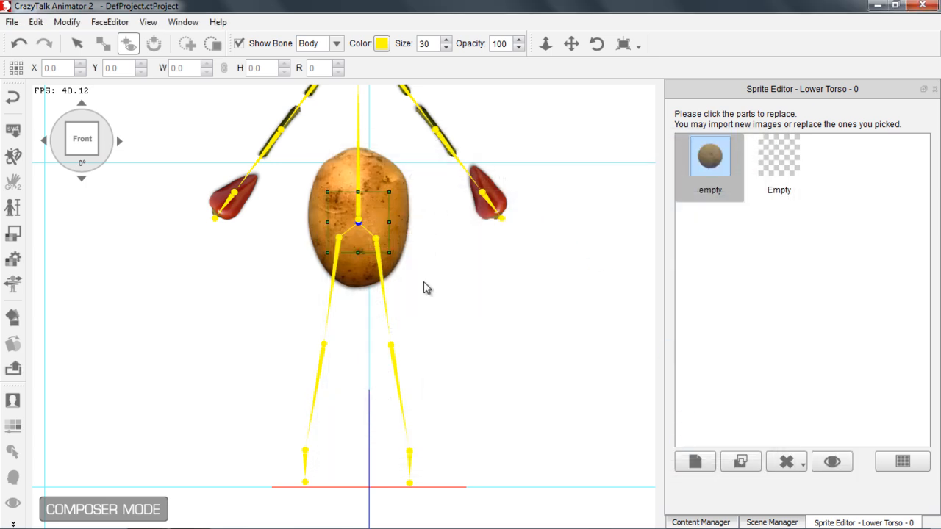
Step: Select the right thigh and replace its empty sprite with the arm_r image from the Hands & Legs folder
left_click(333, 297)
left_click(740, 462)
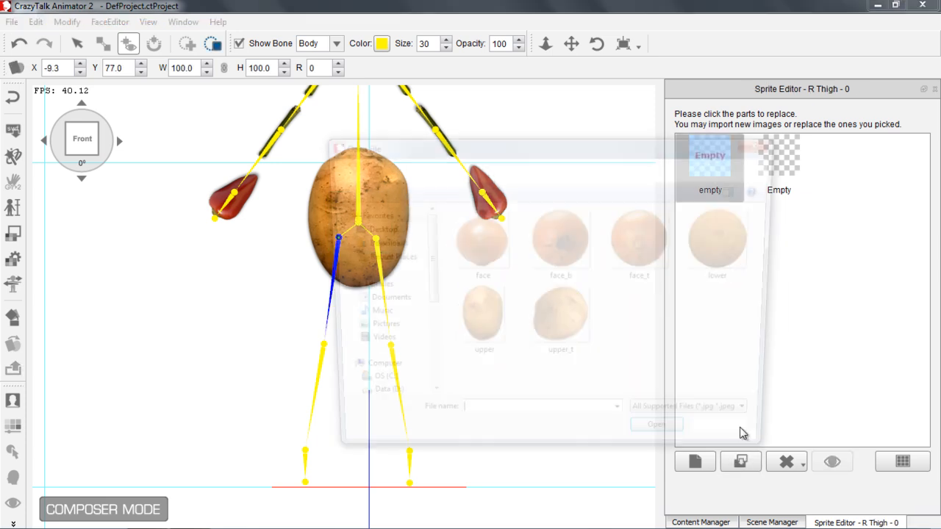
left_click(423, 165)
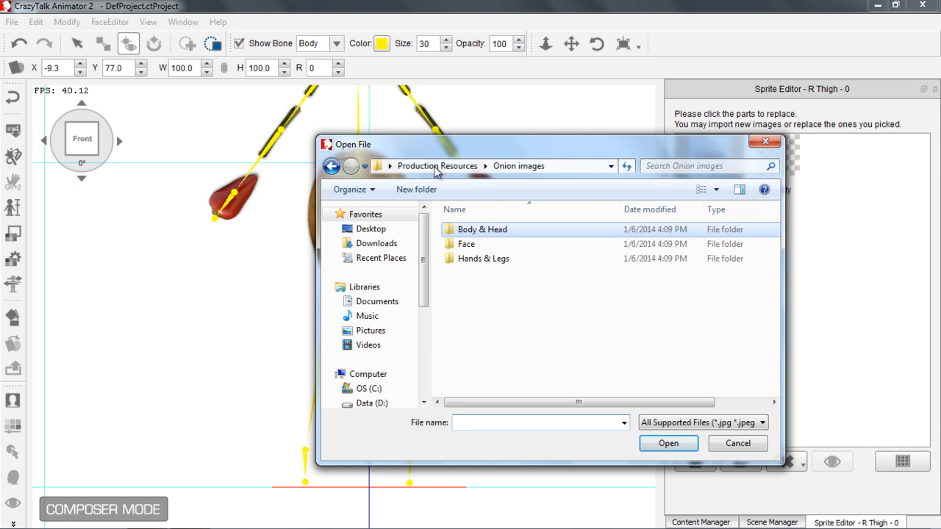
double_click(478, 256)
left_click(559, 254)
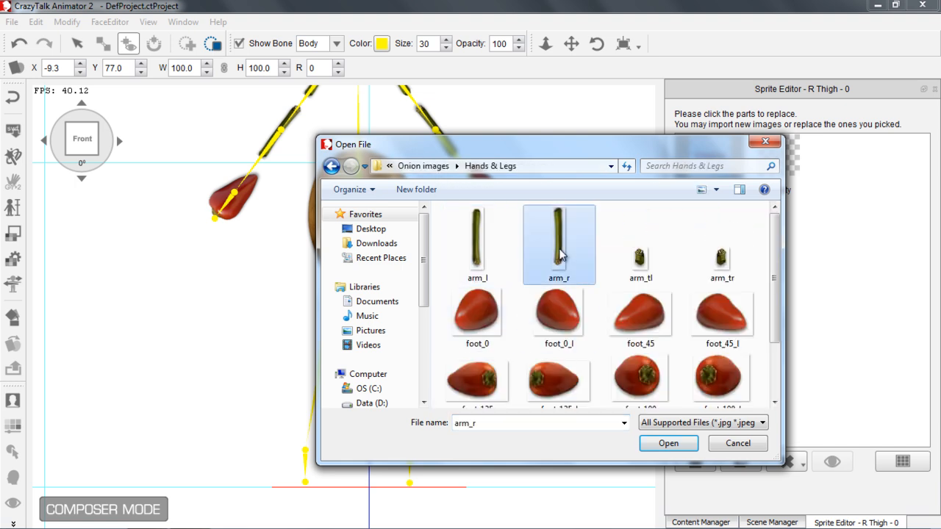
left_click(668, 443)
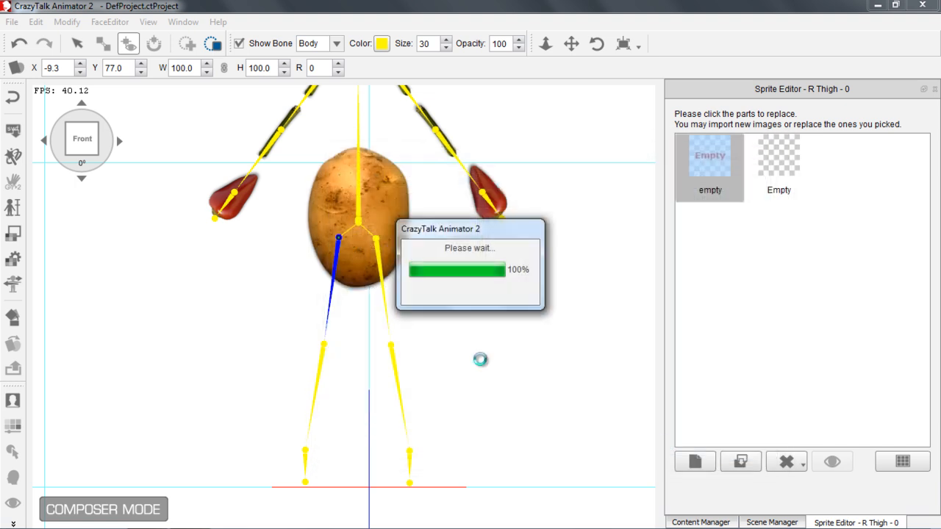
Step: Pick the right thigh in the Scene Manager's body diagram and replace its sprite with the arm_r image again
left_click(325, 368)
left_click(771, 520)
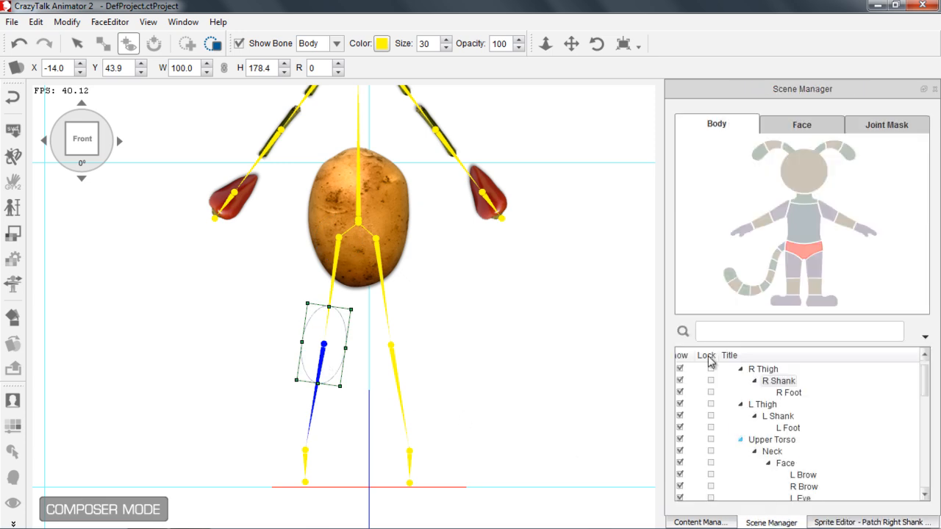
left_click(789, 274)
left_click(855, 522)
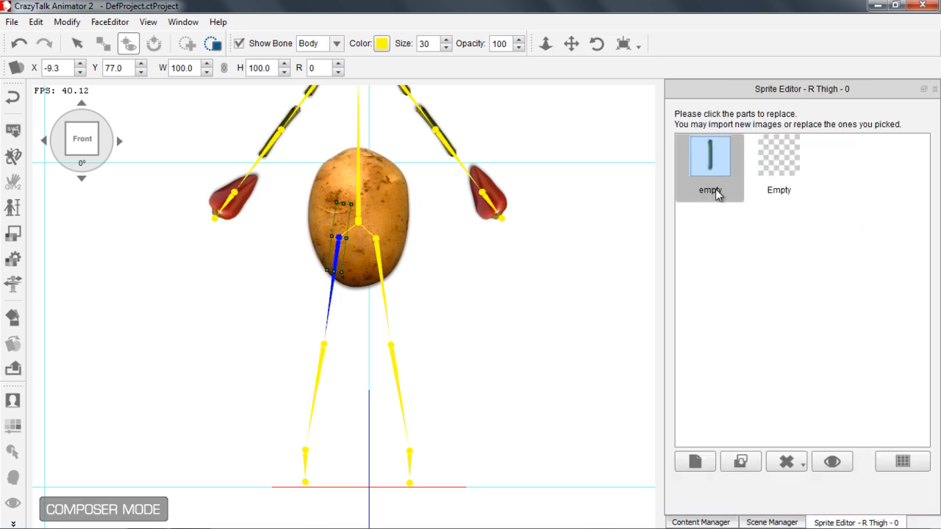
left_click(740, 461)
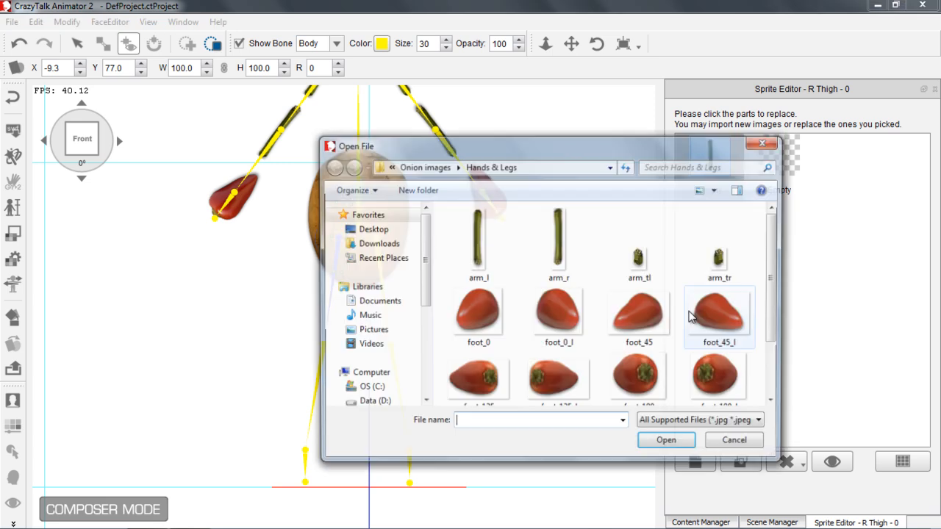
left_click(559, 243)
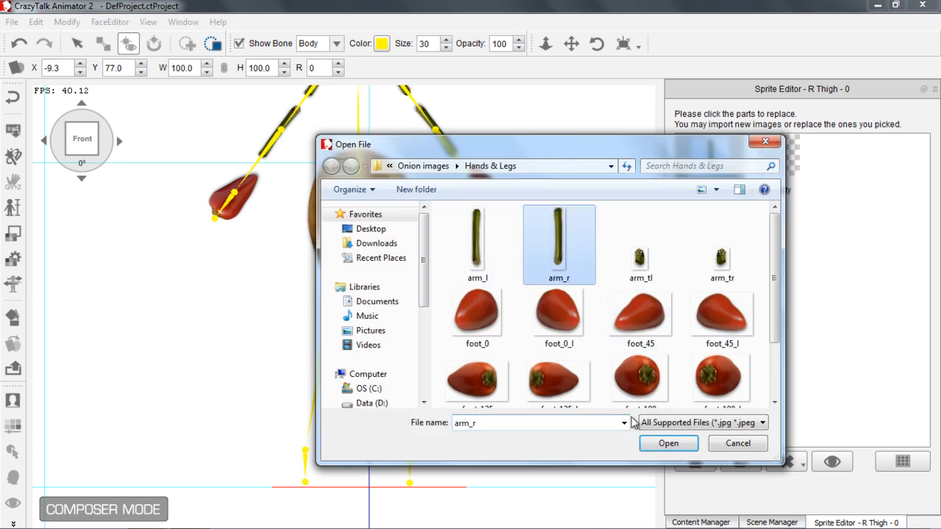
left_click(670, 445)
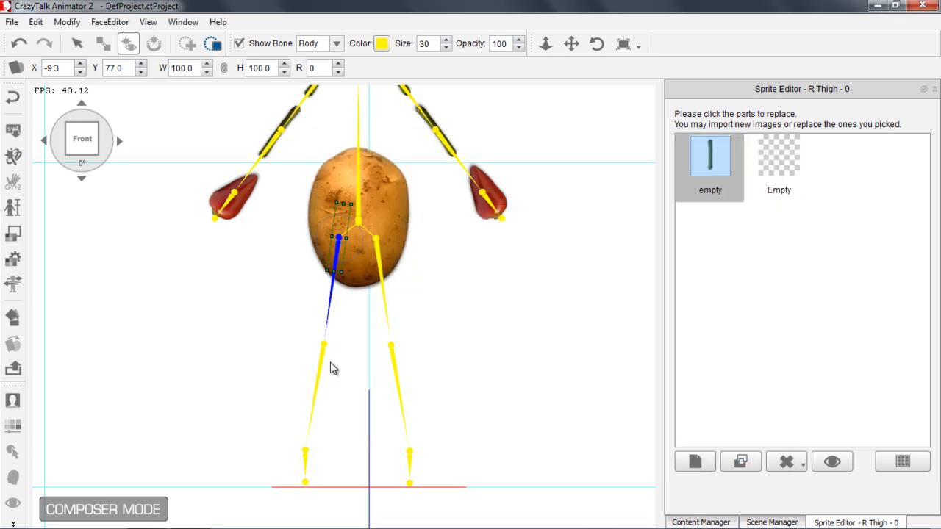
Step: Select the right shank in the Scene Manager's body diagram and replace its empty sprite with the arm_r image
left_click(313, 402)
left_click(772, 523)
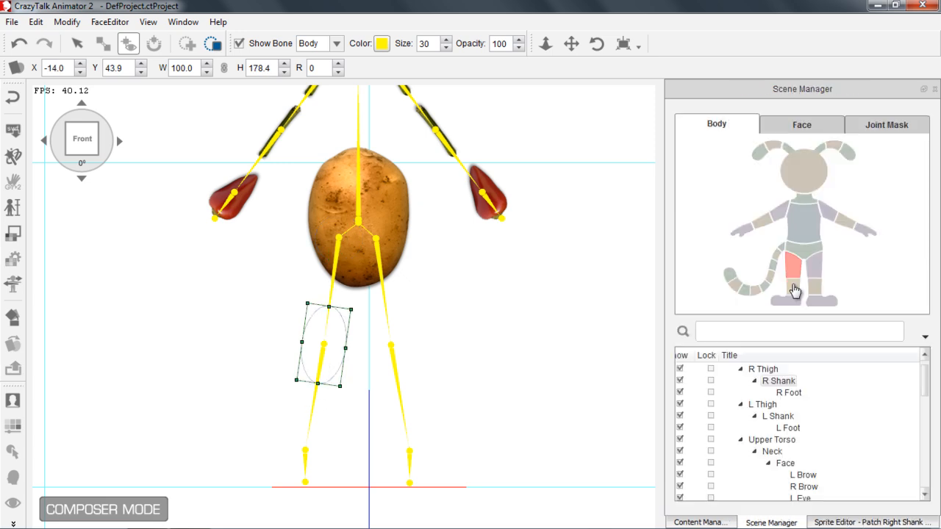
left_click(793, 286)
left_click(855, 523)
left_click(739, 459)
left_click(558, 243)
left_click(670, 445)
Step: Select the left thigh bone and replace its empty sprite with the arm_l image
left_click(383, 293)
left_click(741, 462)
left_click(483, 241)
left_click(670, 443)
Step: Select the left shank in the Scene Manager's body diagram and add the arm_l image as its sprite for the current angle only
left_click(401, 378)
left_click(772, 523)
left_click(818, 290)
left_click(856, 523)
left_click(711, 175)
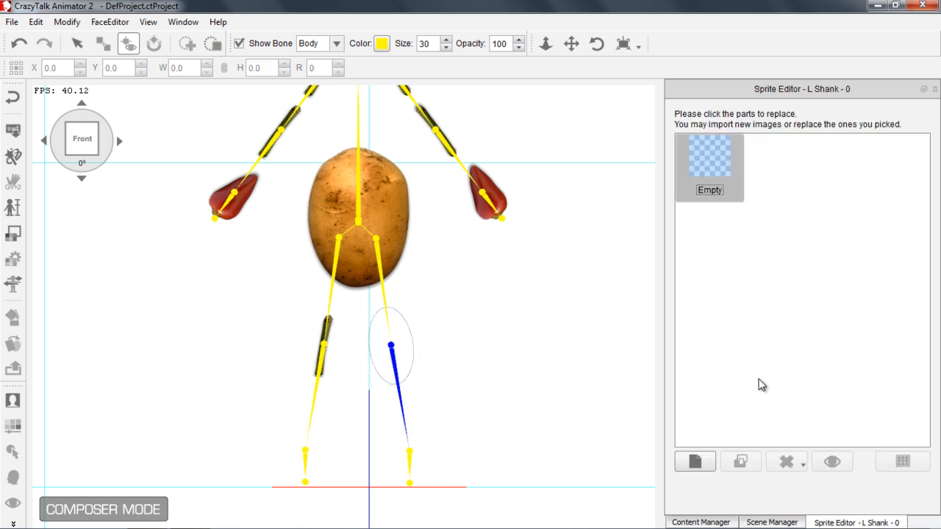
left_click(708, 465)
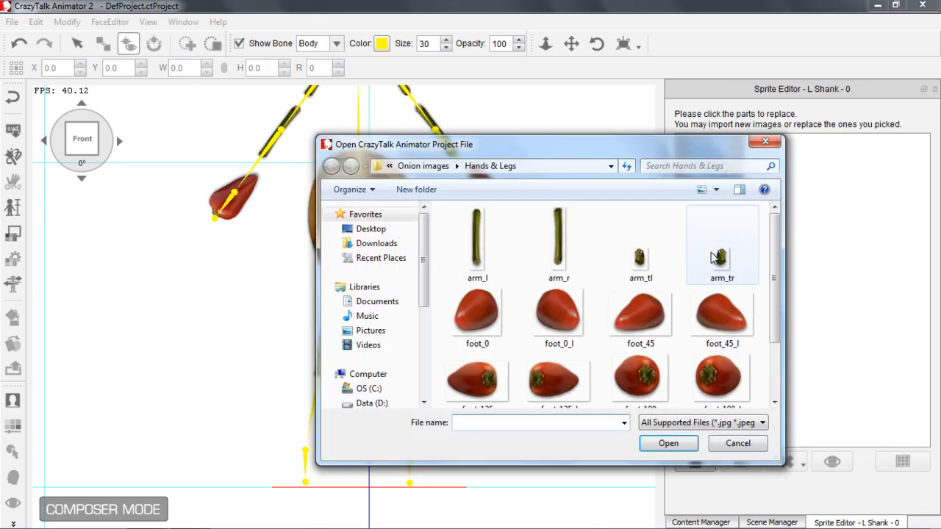
left_click(507, 254)
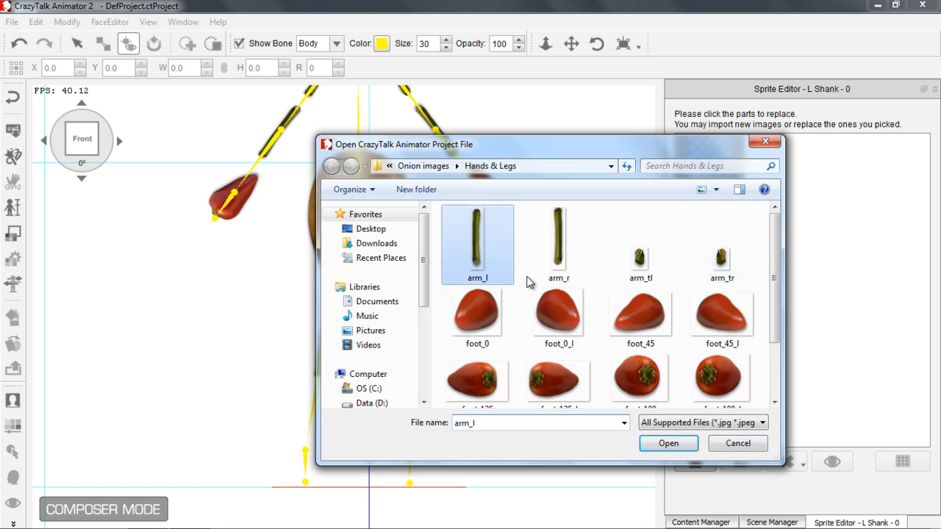
left_click(671, 442)
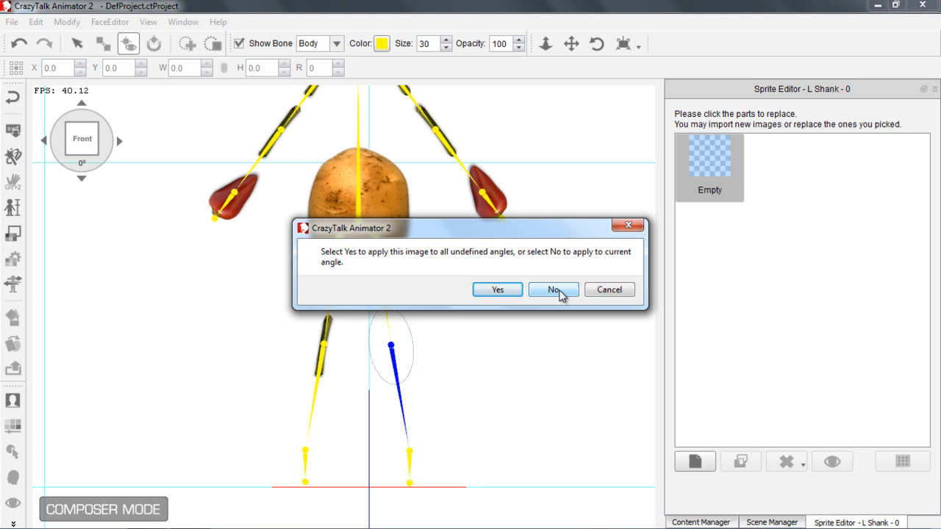
left_click(554, 290)
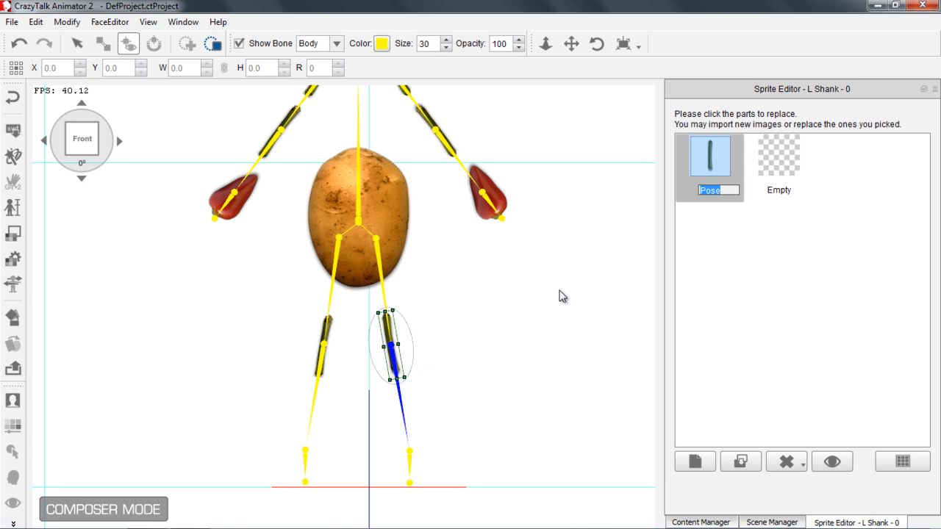
key("Return")
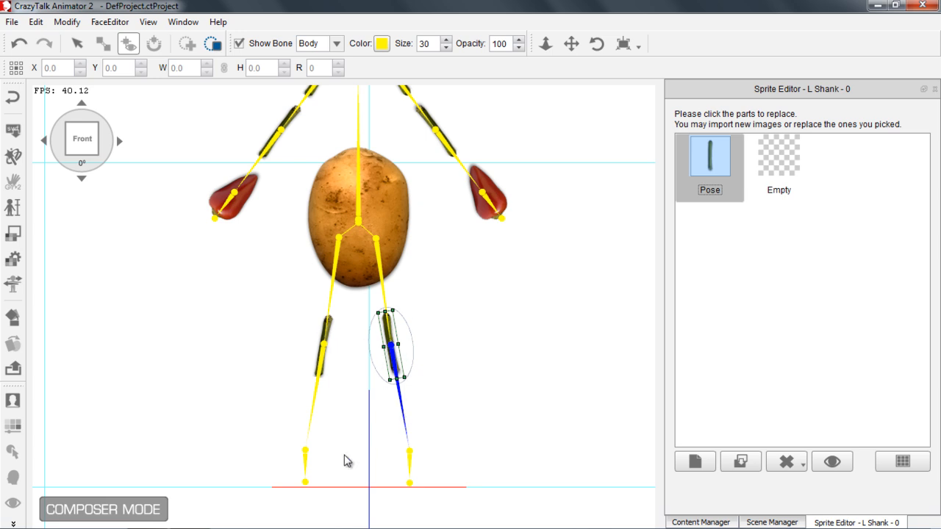
Step: Select the right foot in the Scene Manager's body diagram and replace its empty sprite with the foot_0 image
left_click(308, 460)
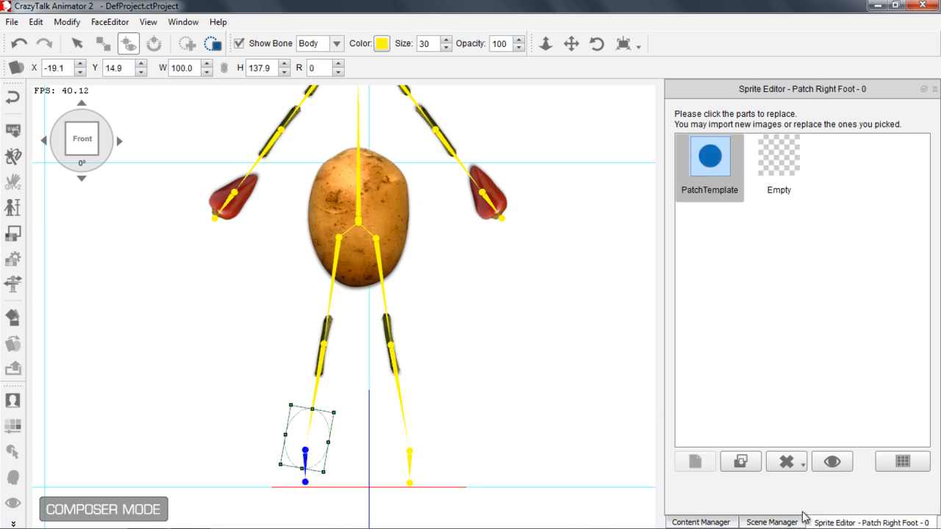
left_click(801, 521)
left_click(777, 301)
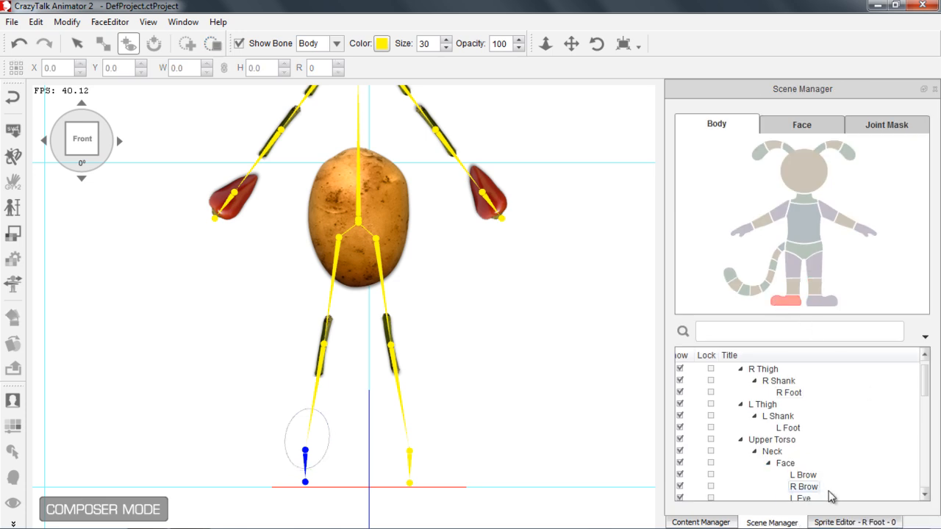
left_click(838, 523)
left_click(752, 461)
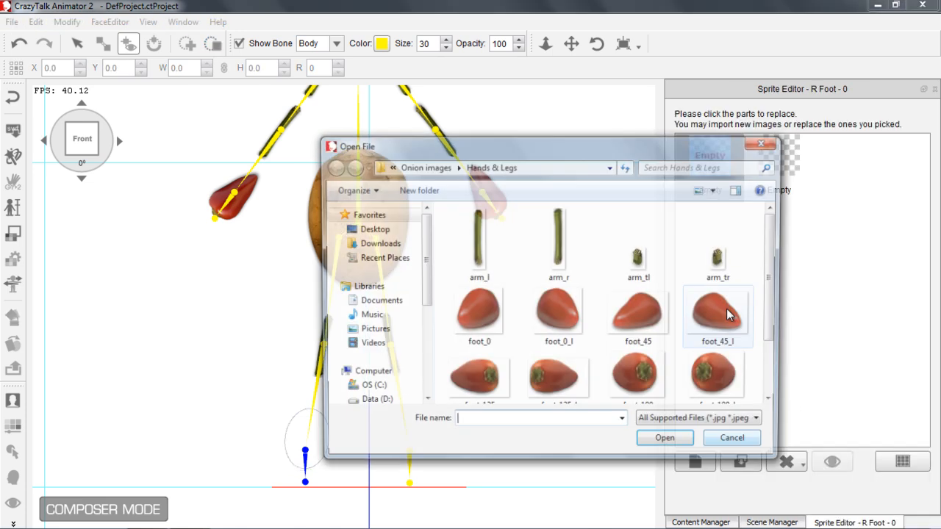
left_click(477, 315)
left_click(693, 442)
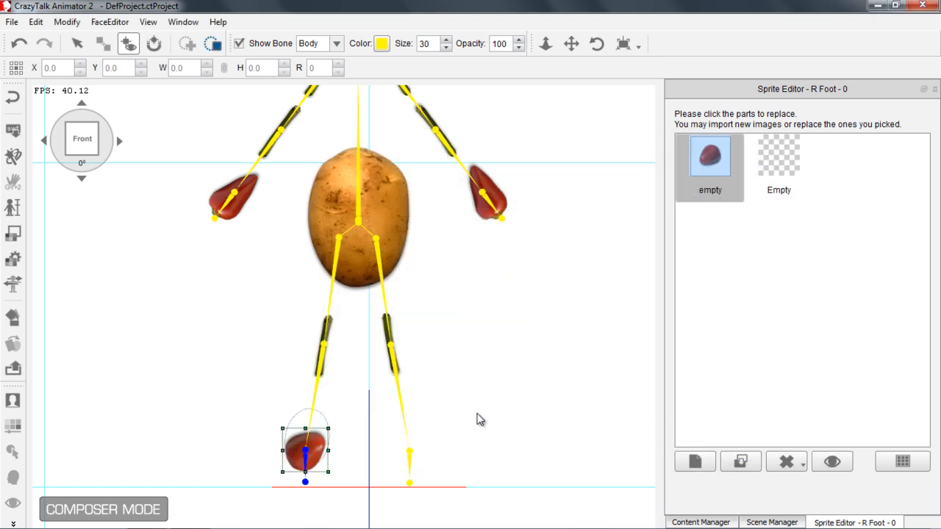
Step: Select the left foot bone and replace its empty sprite with the foot_0_l image
left_click(410, 478)
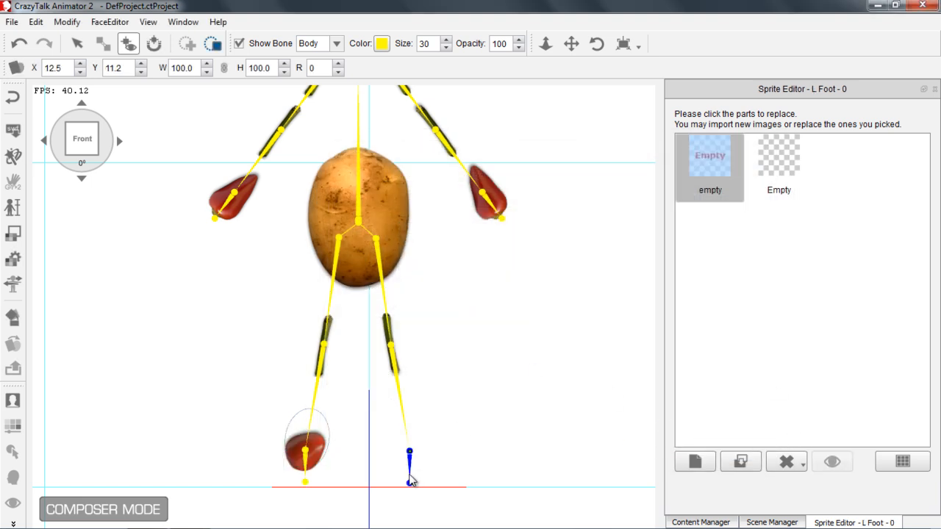
left_click(750, 469)
left_click(557, 319)
left_click(669, 440)
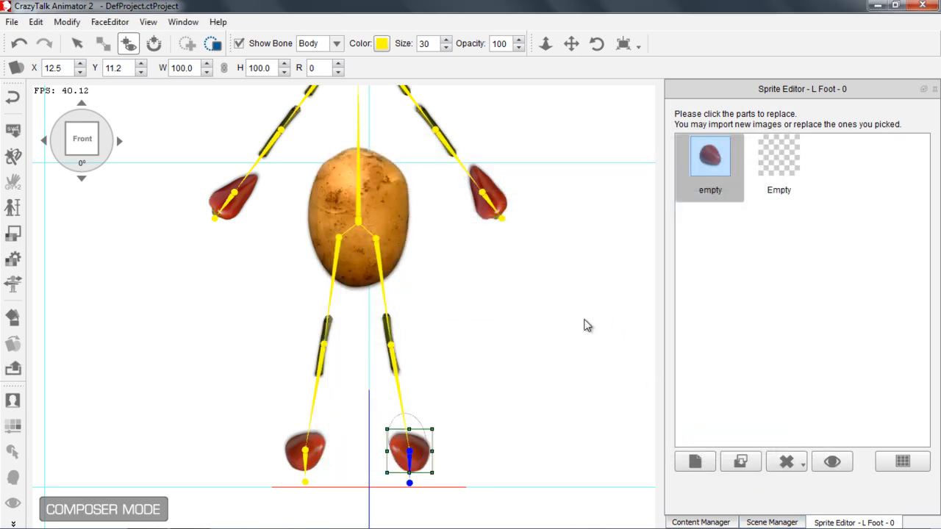
Step: Move the right upper arm sprite onto its bone and scale it to about 138% so it spans from shoulder to elbow
scroll(500, 257, "down", 4)
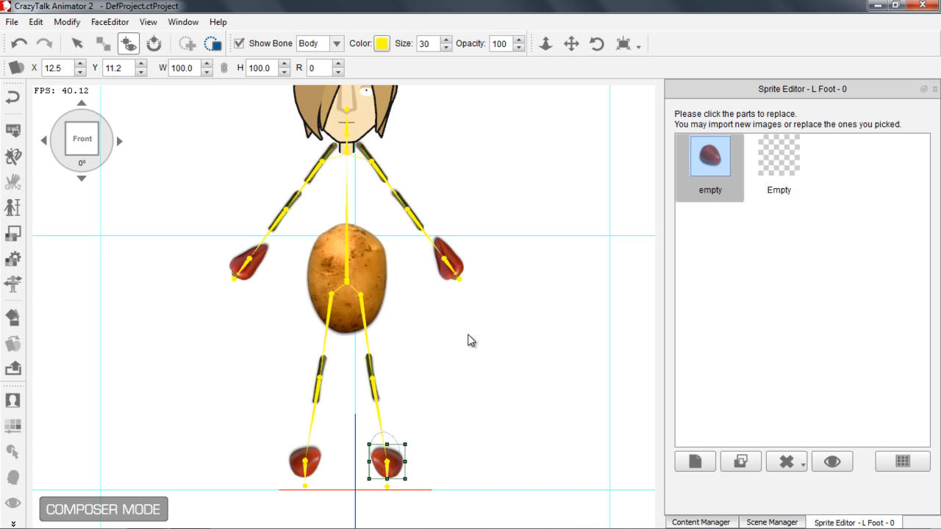
scroll(366, 338, "down", 1)
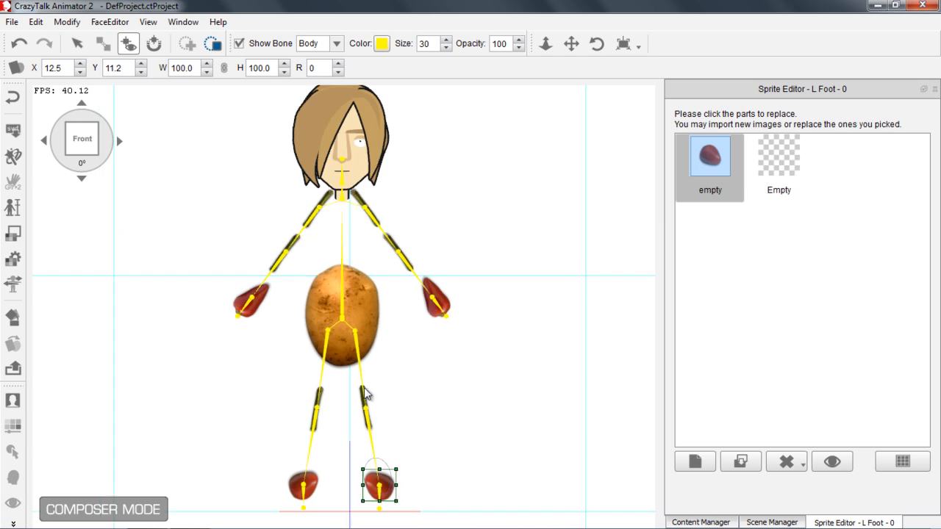
scroll(352, 368, "up", 2)
scroll(376, 317, "up", 2)
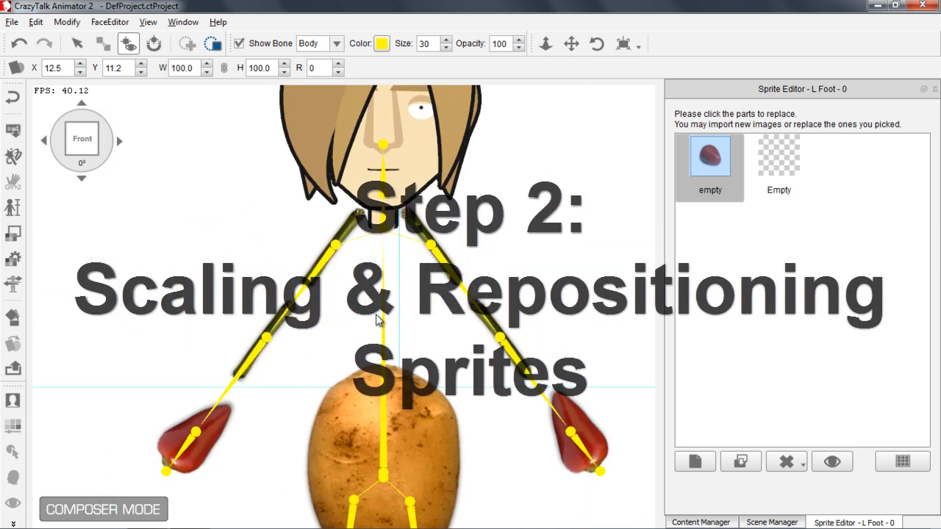
scroll(376, 317, "up", 4)
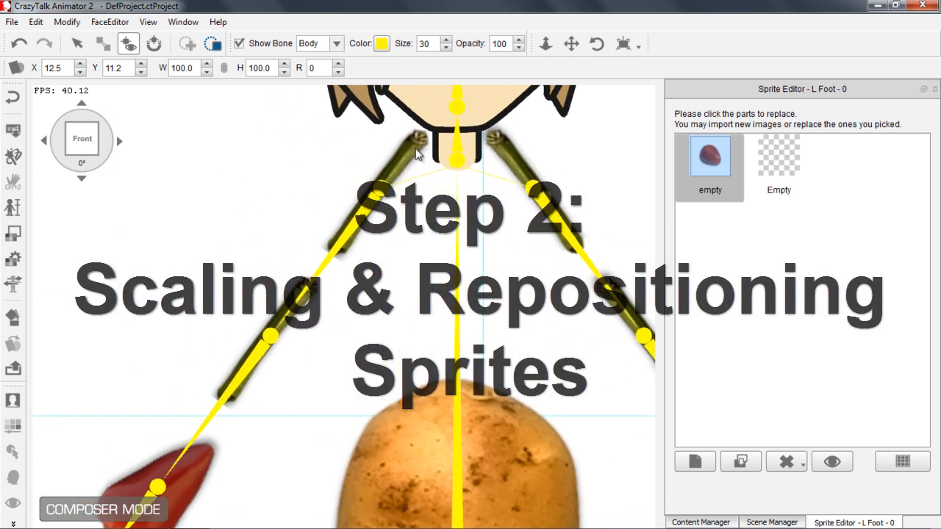
left_click(418, 155)
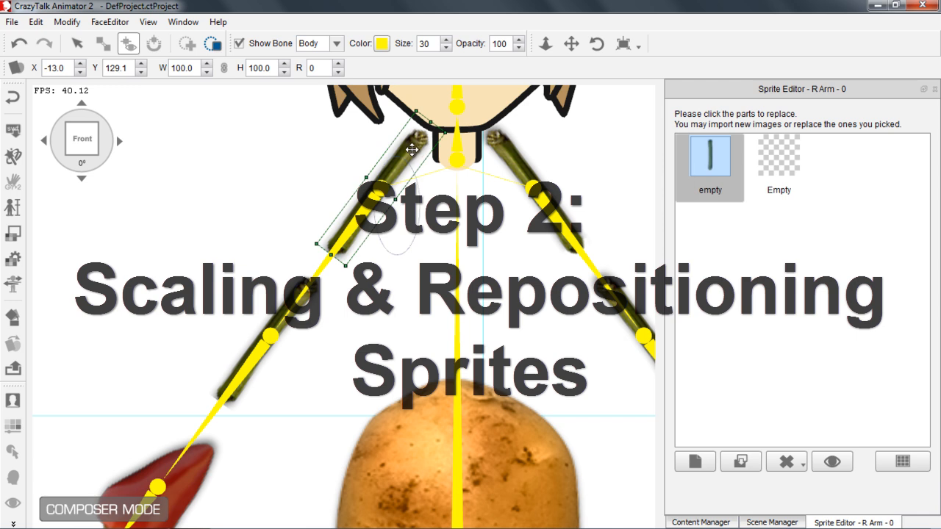
left_click_drag(412, 150, 413, 213)
mouse_move(358, 230)
left_mouse_down()
mouse_move(373, 208)
mouse_move(368, 214)
left_mouse_up()
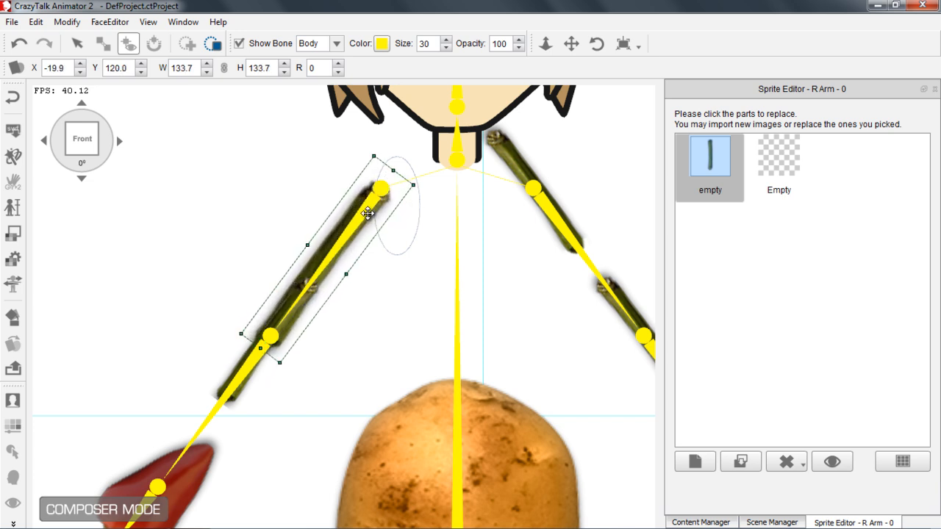
left_click_drag(409, 188, 415, 181)
left_click_drag(360, 222, 365, 216)
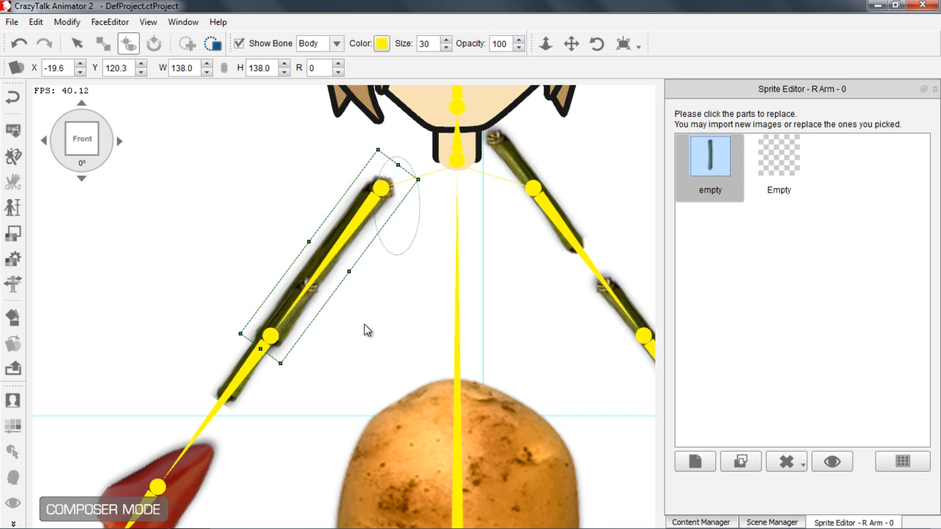
Step: Move the right forearm sprite down its bone and scale it to about 150% so it spans from elbow to hand
scroll(361, 331, "down", 3)
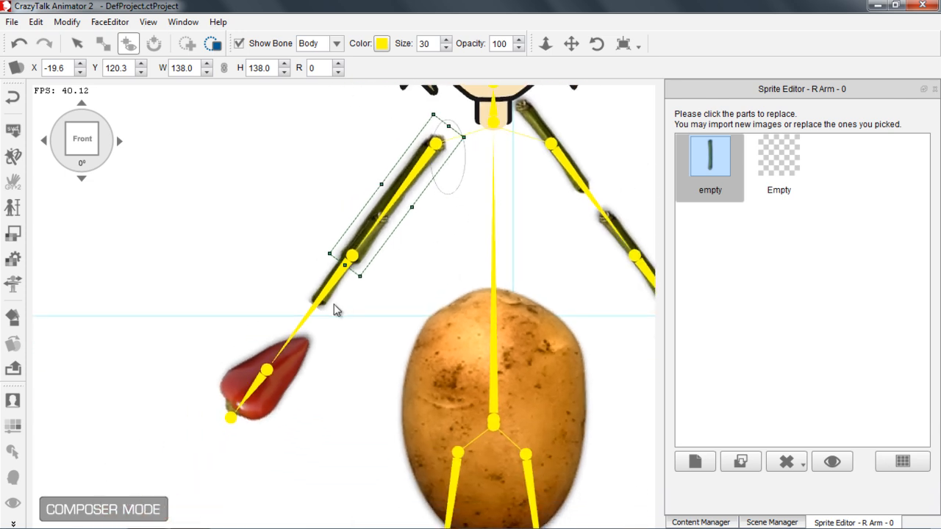
left_click_drag(326, 299, 273, 358)
mouse_move(347, 285)
left_mouse_down()
mouse_move(373, 270)
mouse_move(326, 298)
mouse_move(334, 286)
left_mouse_up()
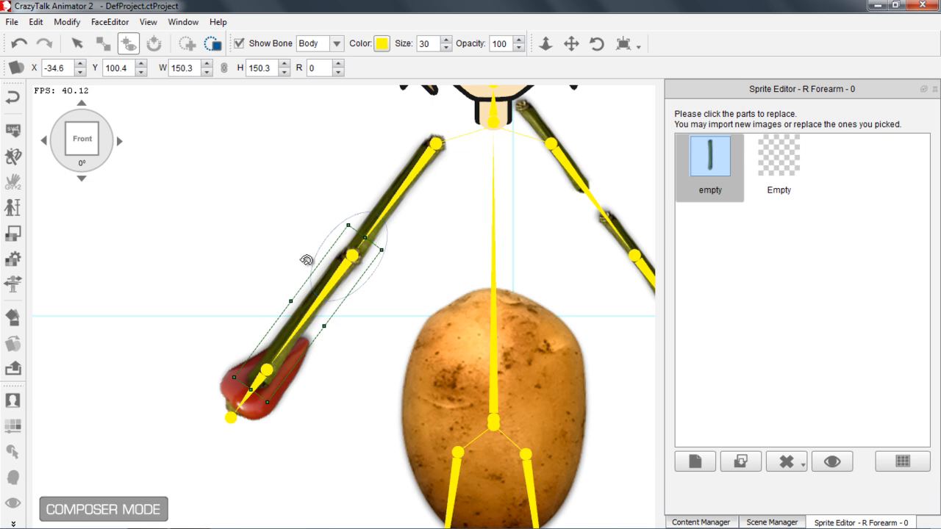
Step: Move the left upper arm sprite down onto its bone and shift the left forearm sprite down to the hand
scroll(441, 233, "down", 3)
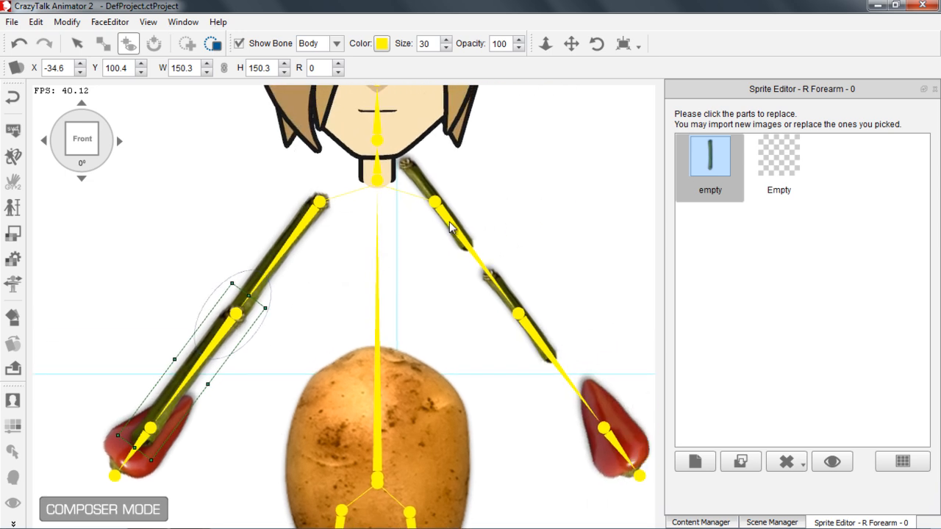
left_click(424, 192)
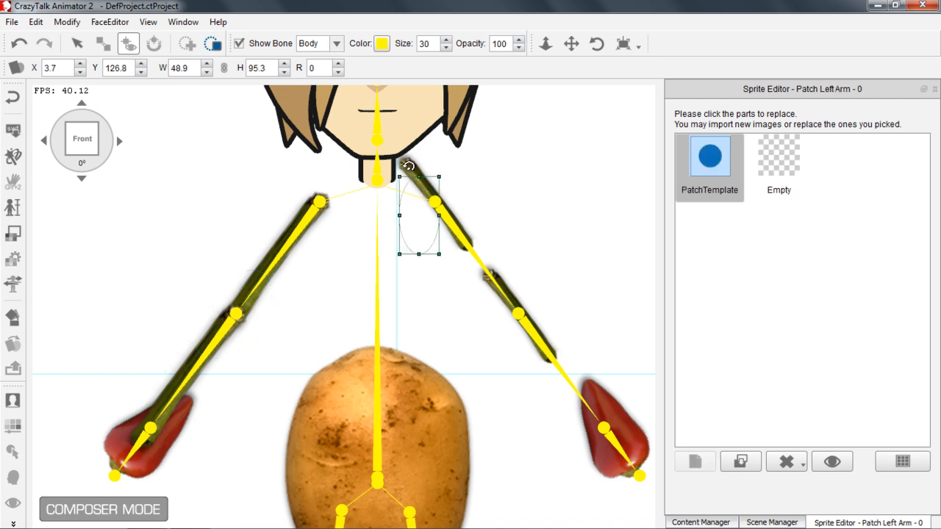
left_click(408, 166)
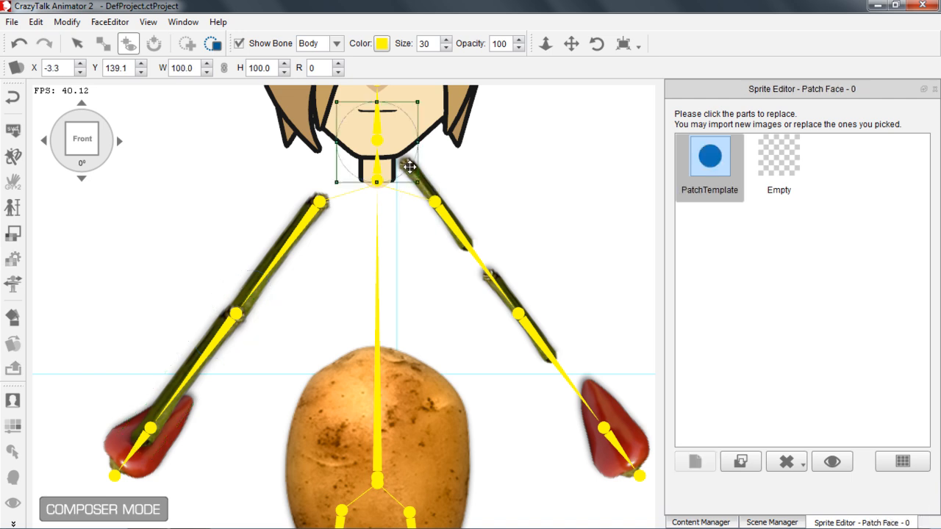
left_click(463, 234)
left_click_drag(454, 224, 483, 265)
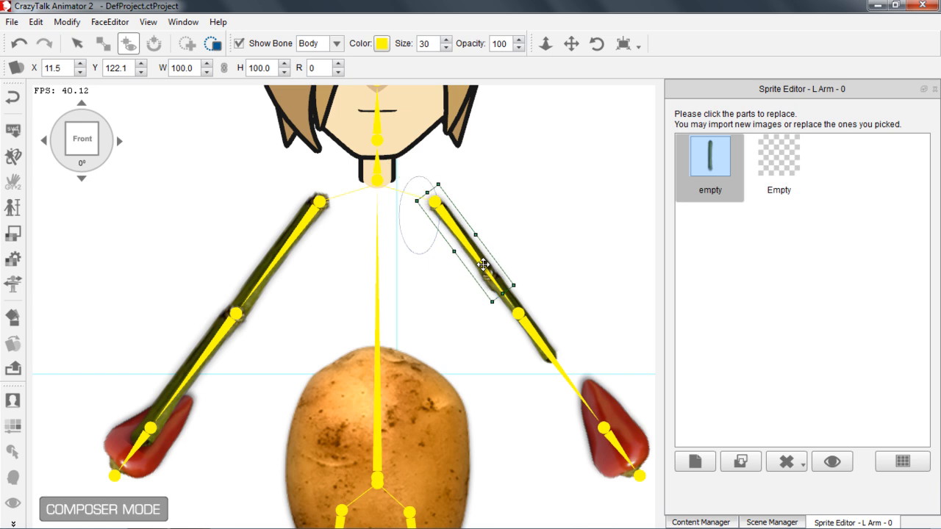
left_click(553, 355)
left_click_drag(550, 344, 595, 405)
Step: Scale the left upper arm sprite to about 143% and align it between the shoulder and elbow joints
left_click(486, 262)
left_click_drag(514, 281, 540, 286)
left_click_drag(487, 271, 496, 281)
left_click_drag(540, 309, 549, 309)
left_click_drag(493, 280, 490, 279)
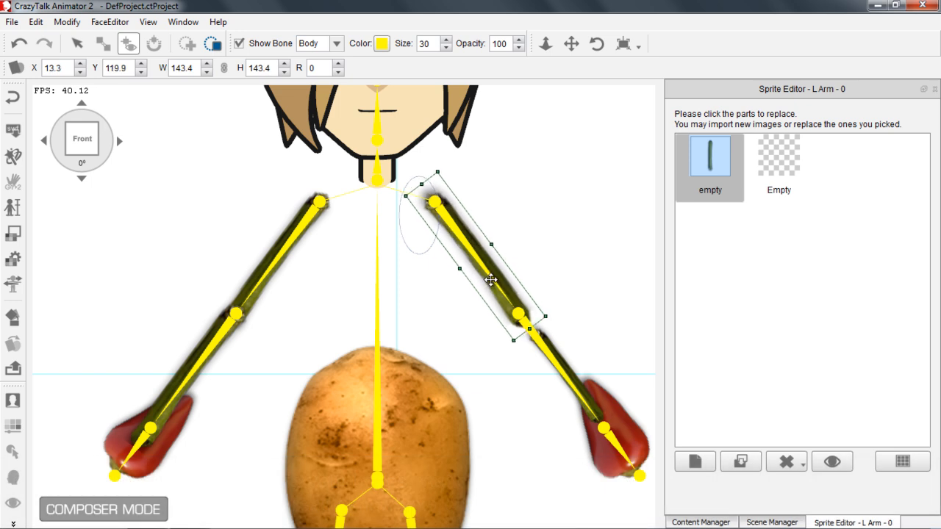
Step: Scale the left forearm sprite to about 148% and align it along the bone from elbow to hand
left_click(562, 360)
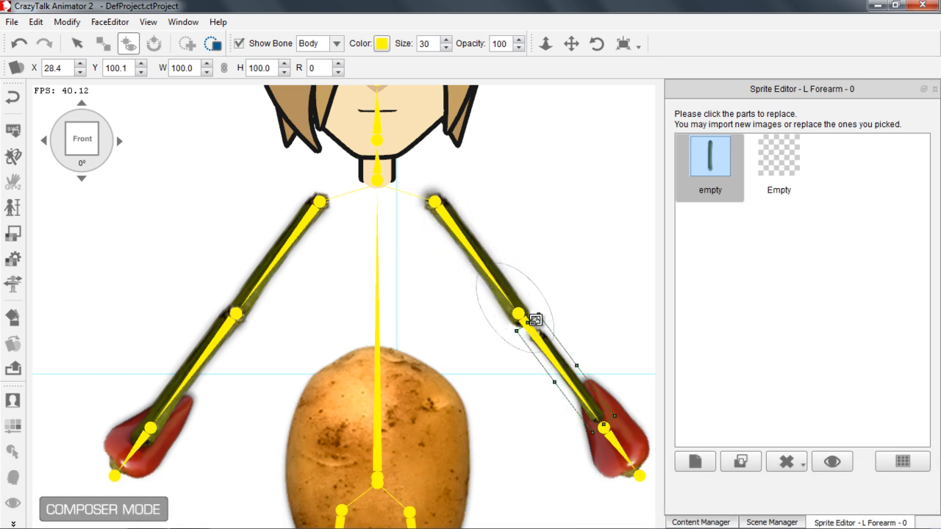
left_click_drag(543, 301, 557, 276)
left_click_drag(547, 354, 544, 352)
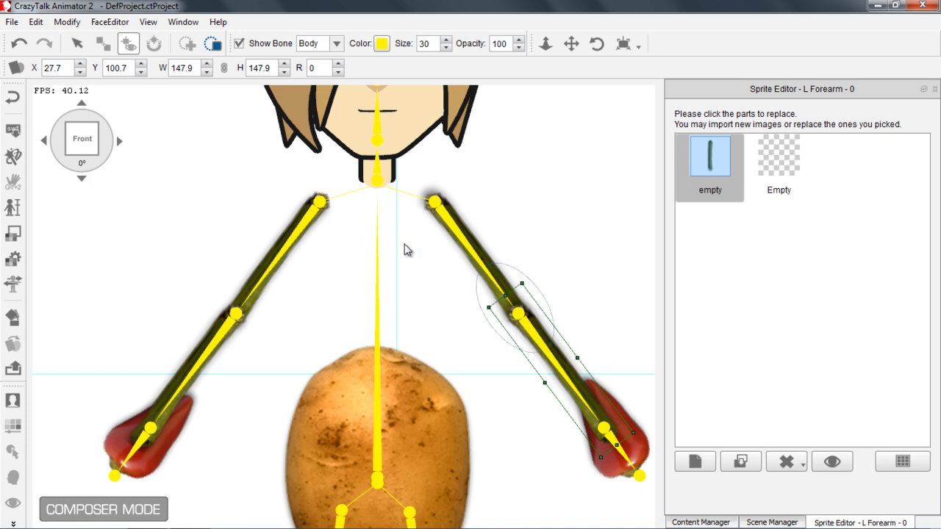
Step: Rotate the left hand sprite to about 171 degrees so its tip points outward, and place it at the forearm's end
left_click_drag(437, 369, 419, 266)
scroll(420, 298, "down", 2)
left_click_drag(416, 305, 401, 283)
left_click(548, 315)
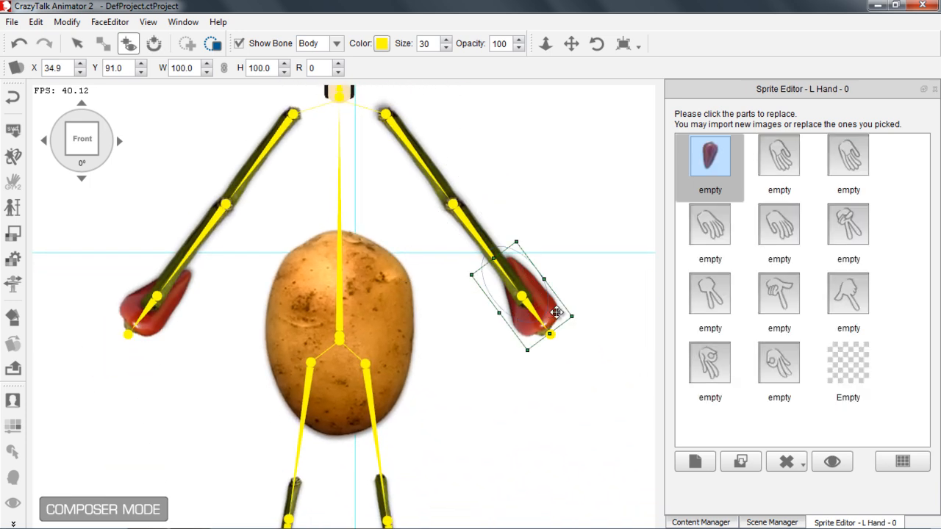
left_click_drag(591, 326, 520, 320)
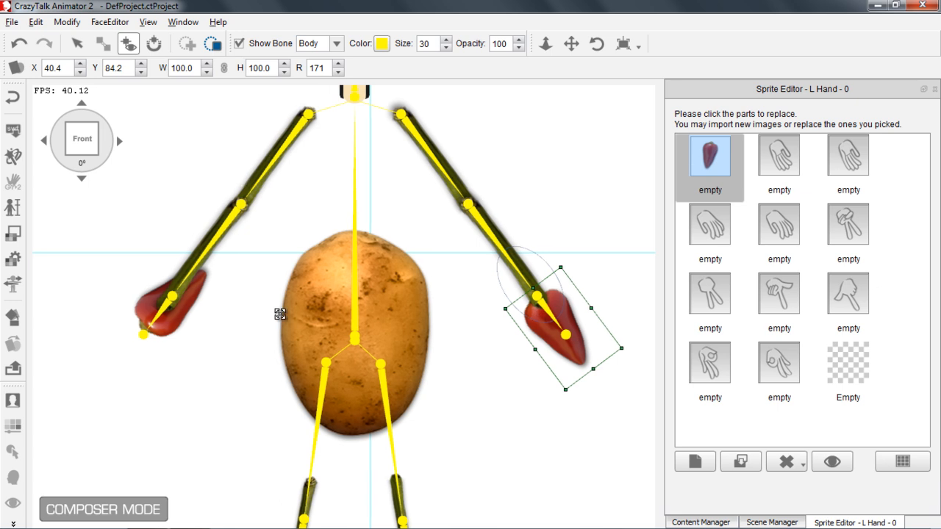
Step: Rotate the right hand sprite to about 170 degrees so its tip points outward, and move it onto the hand bone
scroll(316, 363, "up", 3)
left_click(215, 318)
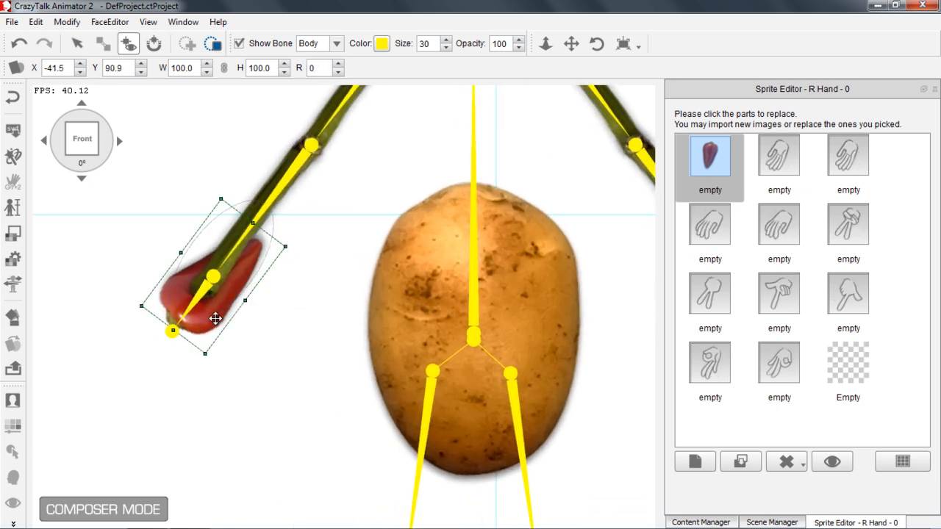
left_click_drag(237, 322, 167, 219)
left_click_drag(236, 253, 204, 302)
Step: Move the upper torso potato sprite up along the spine bone to about Y 99.3
scroll(415, 362, "down", 5)
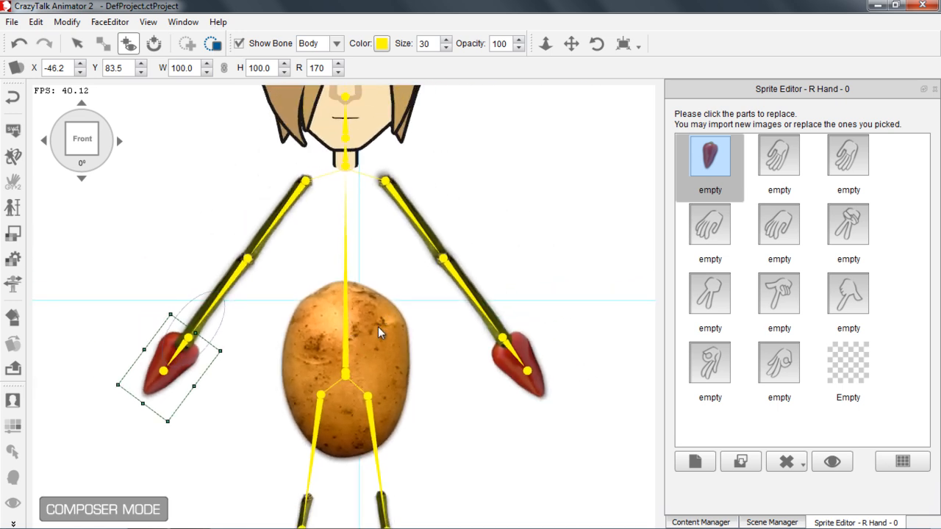
left_click(377, 326)
left_click_drag(384, 299, 386, 243)
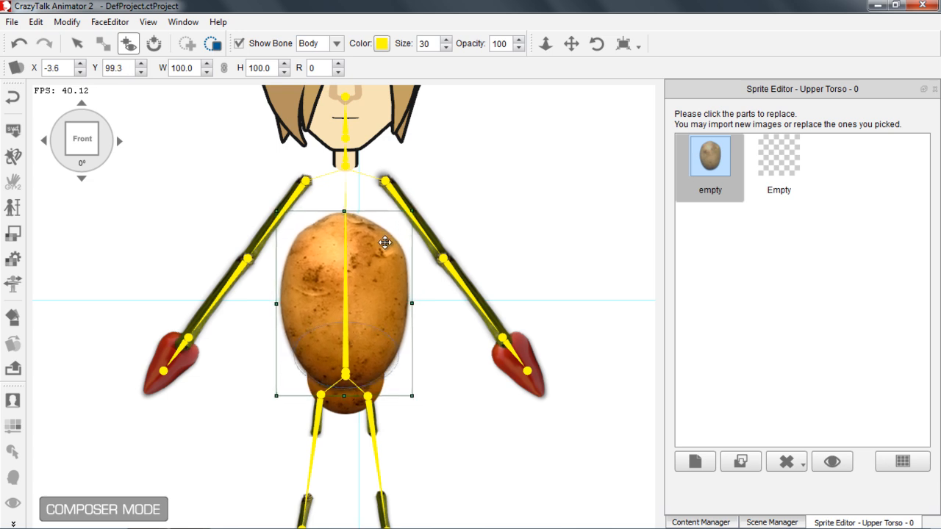
Step: Select the lower torso sprite and move it up behind the potato body to about Y 88.0
left_click(348, 409)
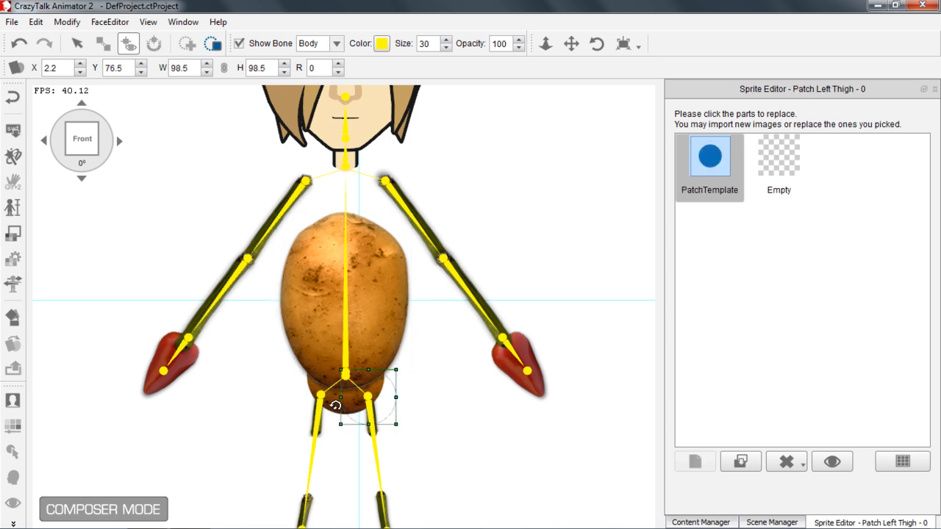
left_click(335, 405)
left_click(347, 406)
left_click(785, 518)
left_click(806, 254)
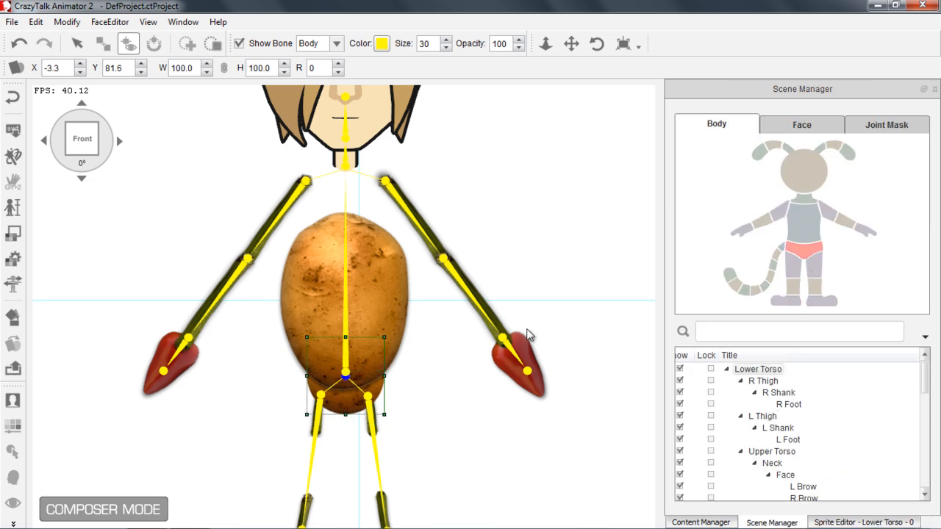
scroll(441, 342, "up", 3)
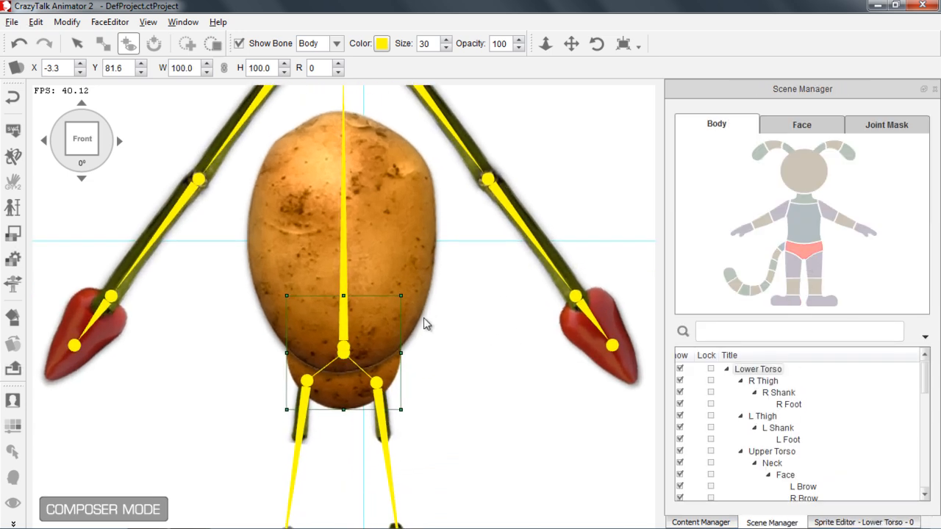
left_click_drag(361, 353, 358, 322)
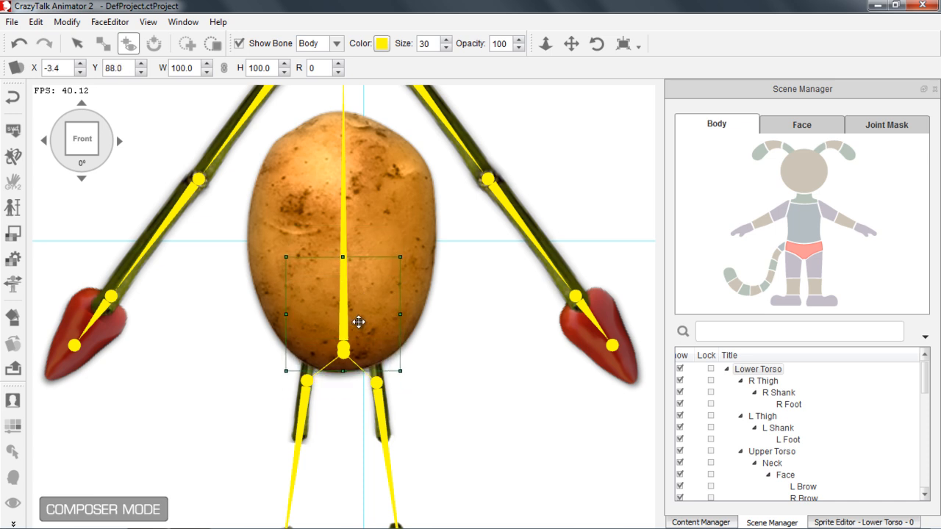
scroll(344, 344, "down", 4)
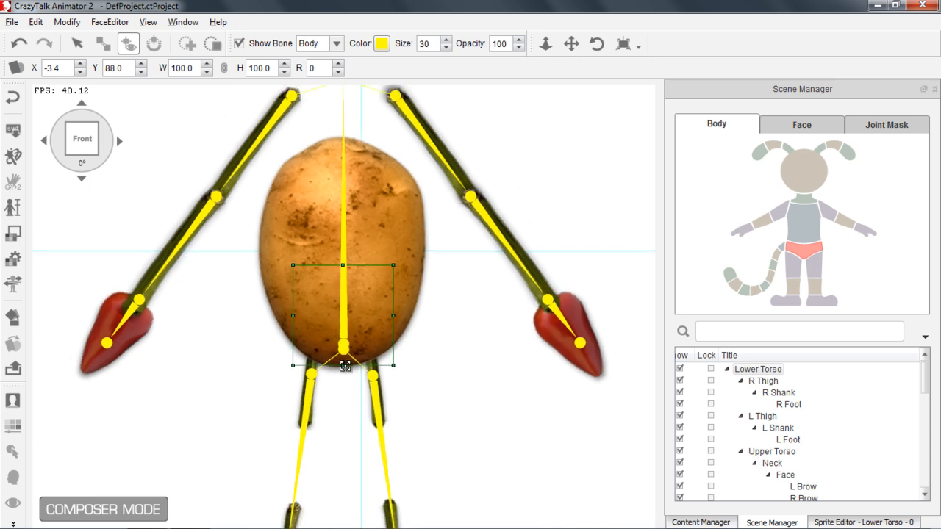
scroll(347, 324, "down", 2)
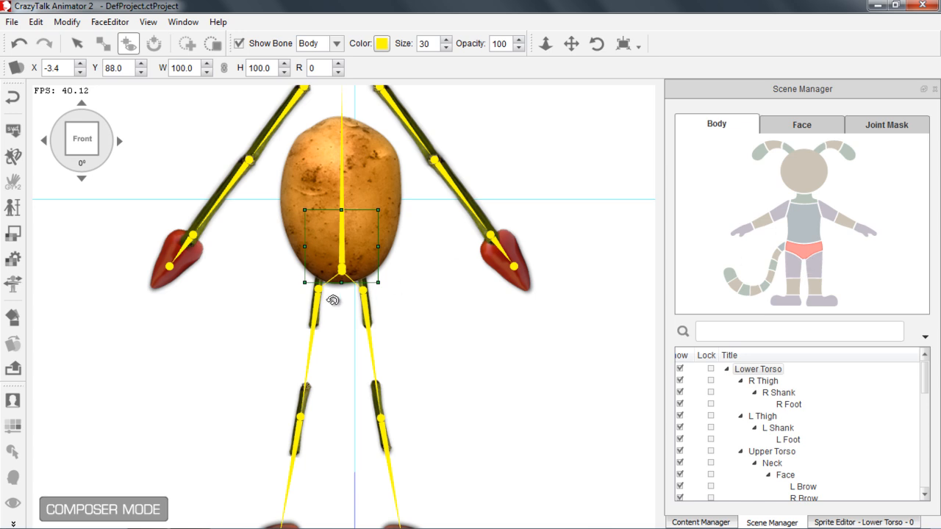
Step: Move the left thigh sprite down its bone and scale it to about 199%, covering hip to knee
left_click(371, 317)
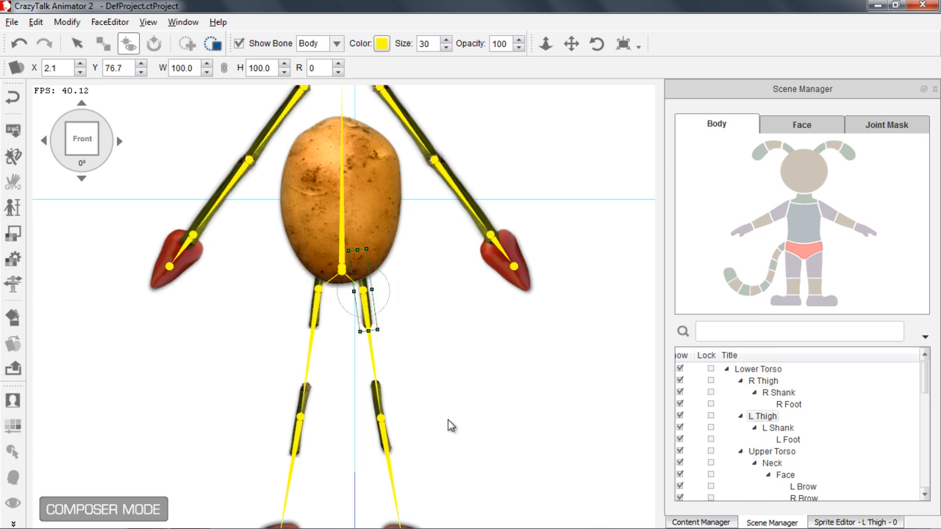
scroll(427, 347, "up", 2)
left_click_drag(362, 222, 360, 261)
left_click_drag(380, 294, 403, 327)
left_click_drag(369, 275, 376, 306)
left_click_drag(394, 358, 398, 371)
left_click_drag(374, 319, 374, 317)
Step: Scale the right thigh sprite to about 195% and align it along the bone from hip to knee
left_click(299, 250)
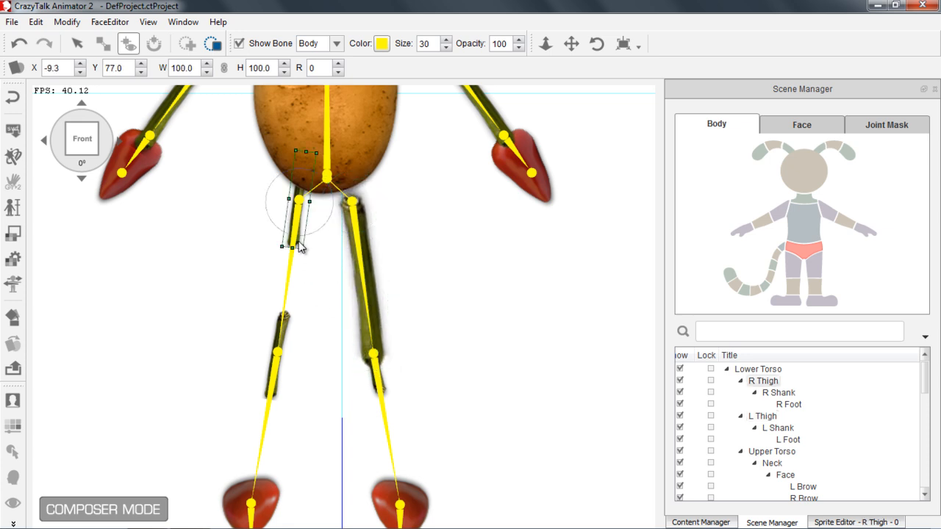
left_click_drag(299, 227, 286, 335)
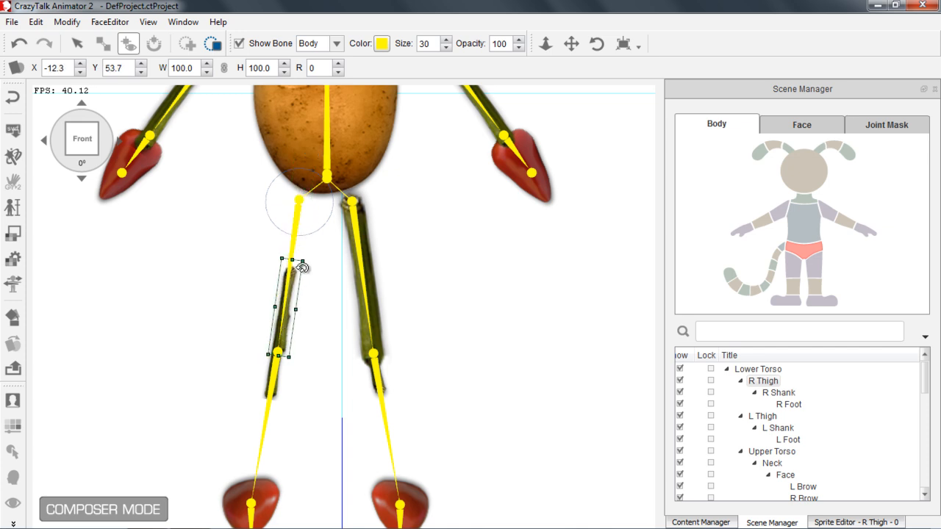
left_click_drag(303, 262, 299, 240)
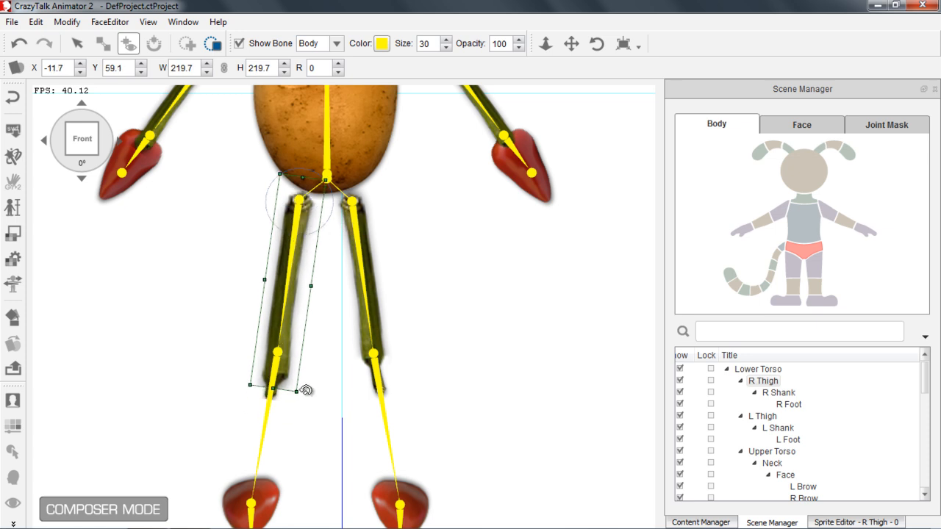
left_click_drag(301, 393, 297, 382)
left_click_drag(290, 336, 288, 322)
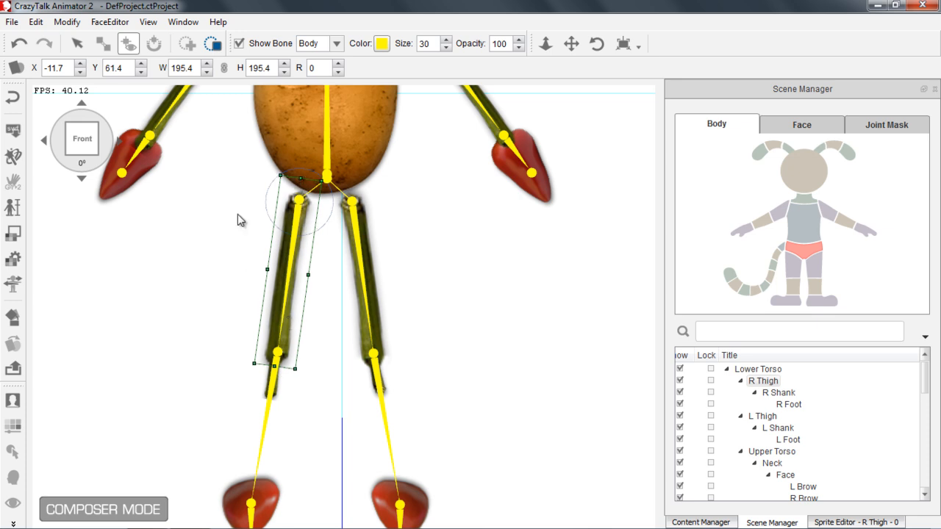
Step: Fine-tune the left thigh sprite to about 196% and nudge it up along its bone
left_click(364, 242)
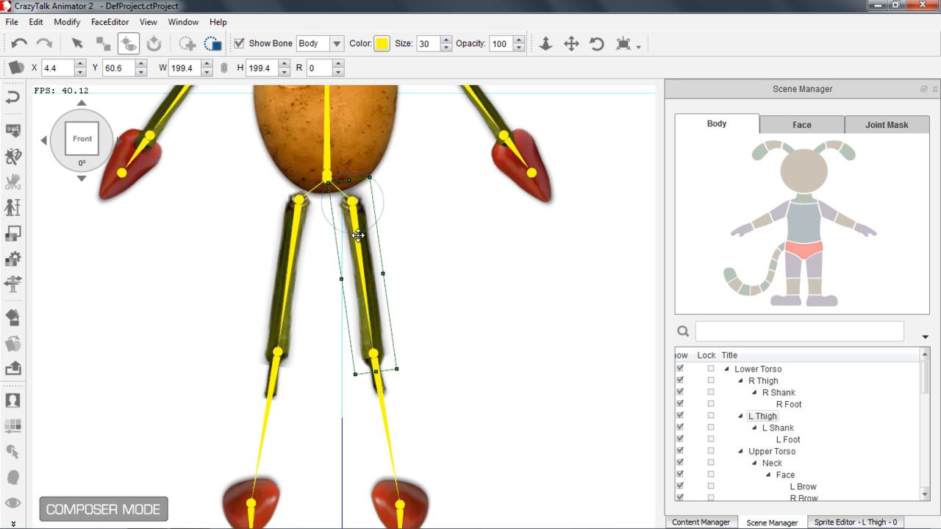
left_click_drag(370, 179, 370, 180)
left_click_drag(363, 261, 362, 258)
Step: Scale the right shank sprite to about 180% and align it along the bone from knee to foot
left_click_drag(439, 397, 484, 299)
left_click(322, 298)
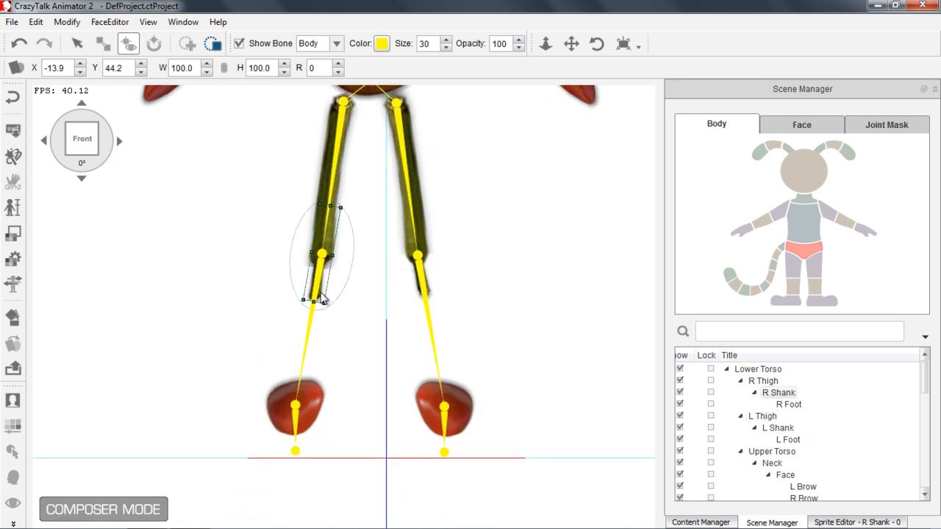
left_click_drag(323, 284, 316, 342)
left_click_drag(326, 278, 360, 263)
left_click_drag(315, 315, 321, 304)
left_click_drag(343, 243, 351, 241)
left_click_drag(330, 279, 327, 281)
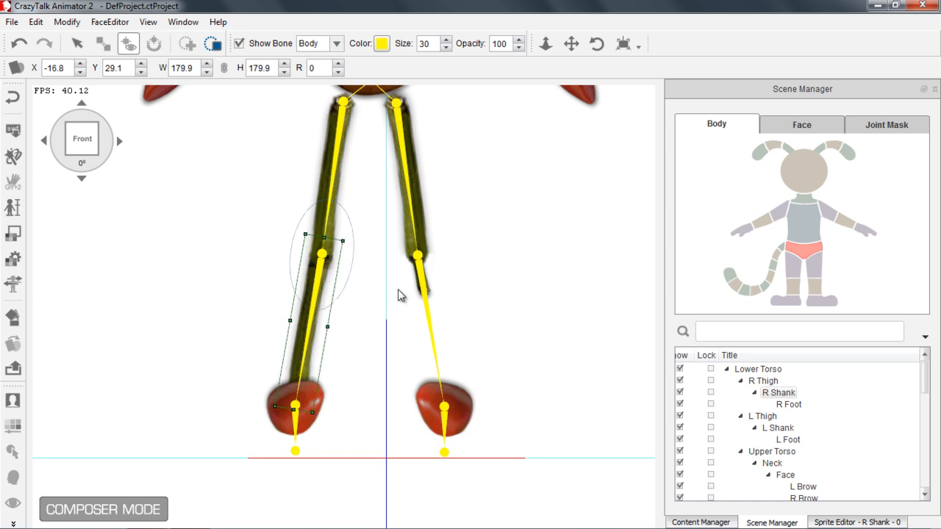
Step: Scale the left shank sprite to about 184% and align it along the bone from knee to foot
left_click(421, 287)
left_click_drag(421, 279, 435, 237)
left_click_drag(441, 301, 431, 301)
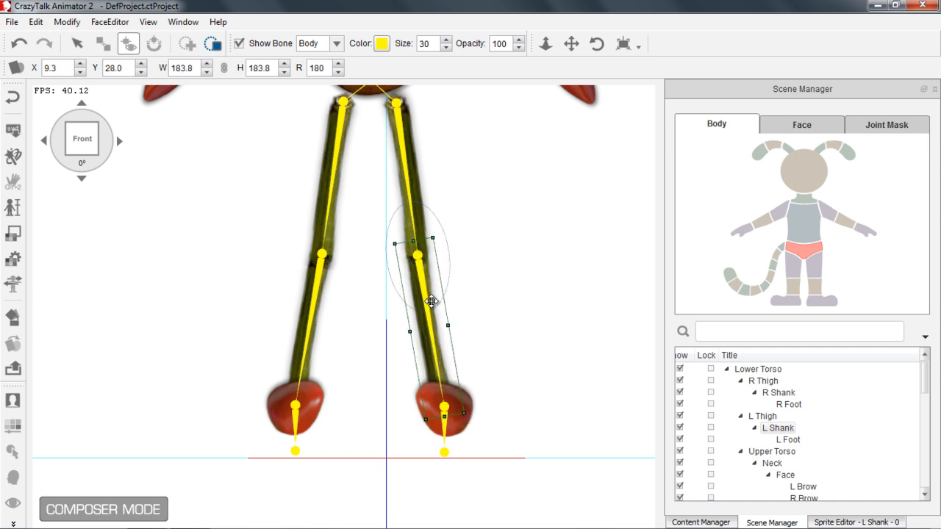
Step: Rotate the right foot sprite to about 176 degrees and move it to about X -20.7, Y 8.3 on the foot bone
left_click(277, 425)
left_click_drag(250, 429, 250, 385)
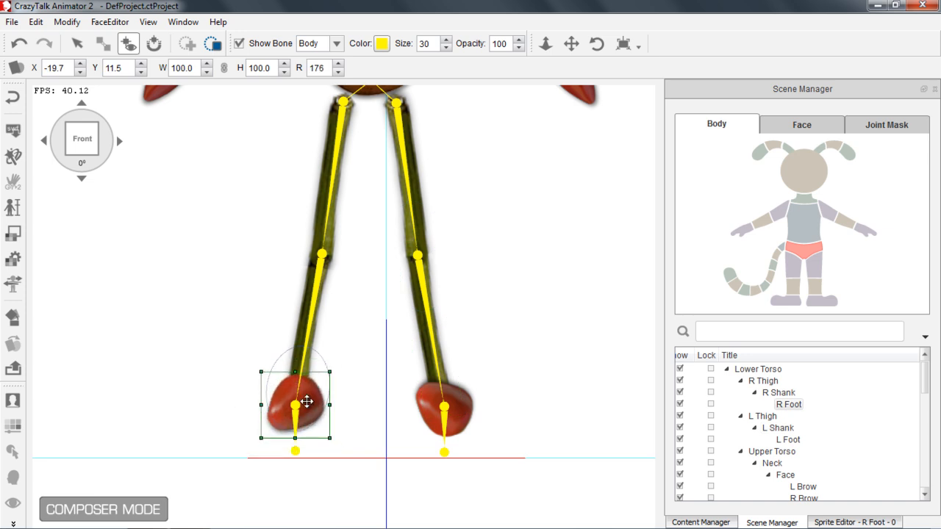
left_click_drag(306, 399, 302, 415)
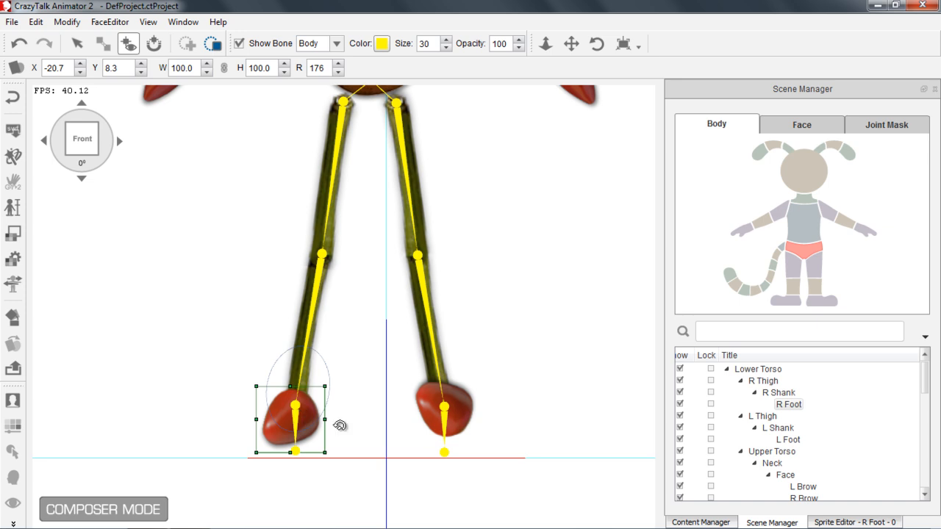
Step: Rotate the left foot sprite to about 163 degrees and move it to about X 13.1, Y 8.5 on the foot bone
left_click(463, 419)
left_click_drag(492, 419, 400, 412)
mouse_move(456, 401)
left_mouse_down()
mouse_move(458, 413)
mouse_move(448, 407)
mouse_move(457, 409)
left_mouse_up()
left_click_drag(470, 215, 458, 345)
left_click_drag(446, 208, 461, 343)
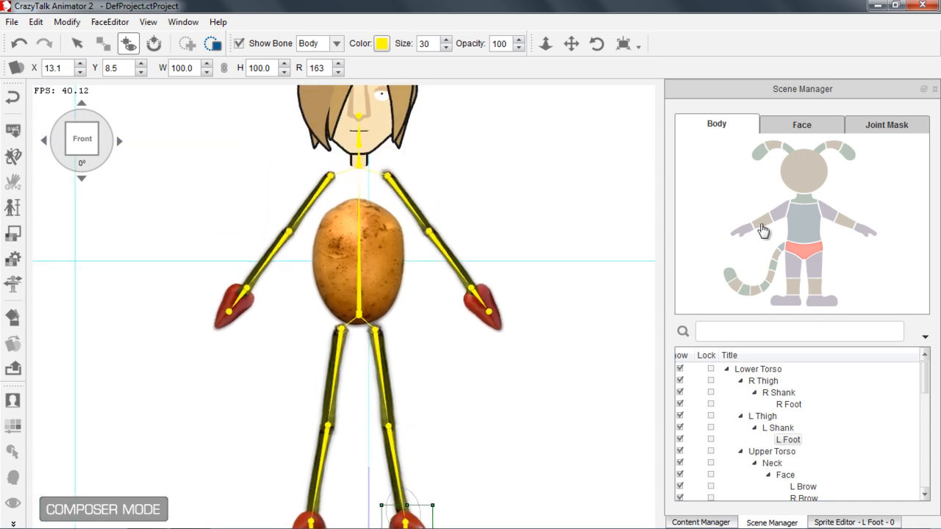
Step: Close the Sprite Editor and lower the left and right arm bones onto the potato's shoulders, at about Y 113.8 and 114.2
left_click(853, 522)
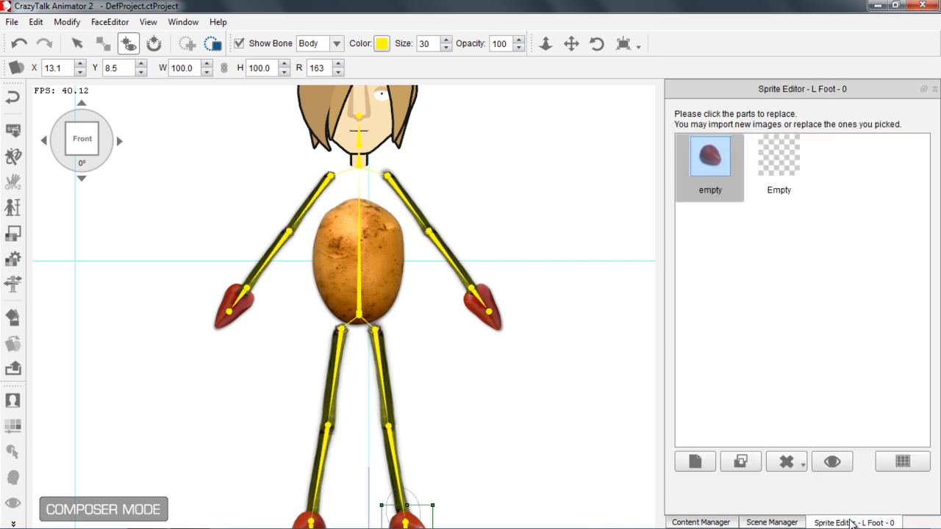
left_click(934, 89)
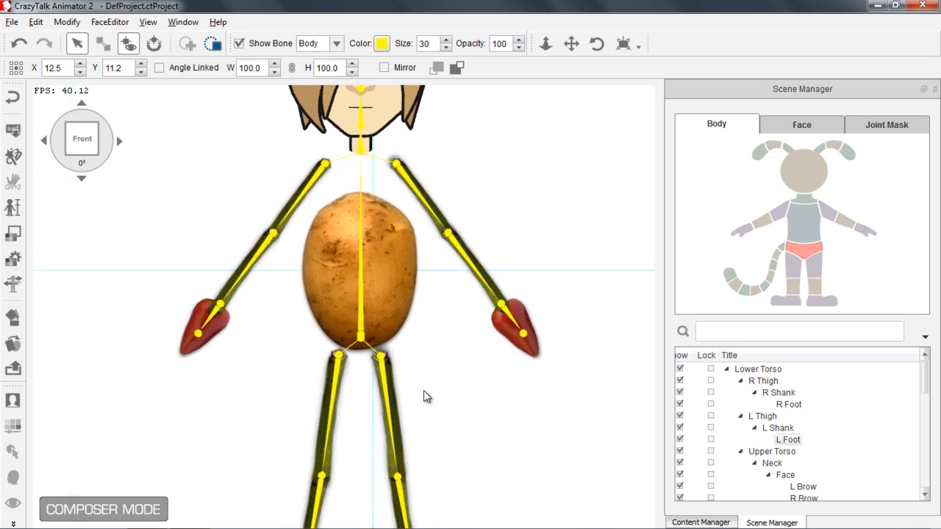
left_click(408, 178)
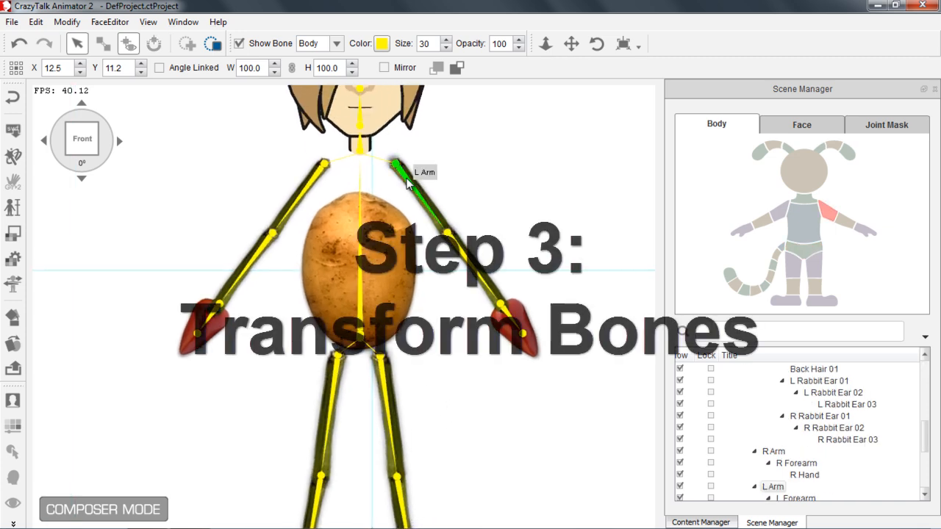
left_click_drag(408, 178, 409, 234)
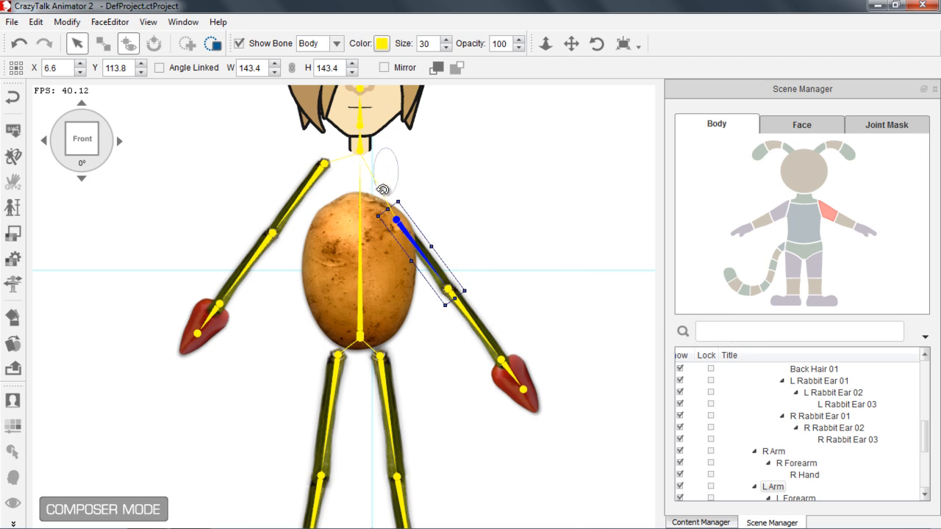
left_click(318, 173)
left_click_drag(318, 172, 315, 228)
Step: Move the right and left thigh bones up and inward onto the potato's base, at about X -7.9 and 1.4
scroll(370, 312, "down", 2)
left_click_drag(370, 312, 375, 257)
left_click(336, 266)
left_click(380, 273)
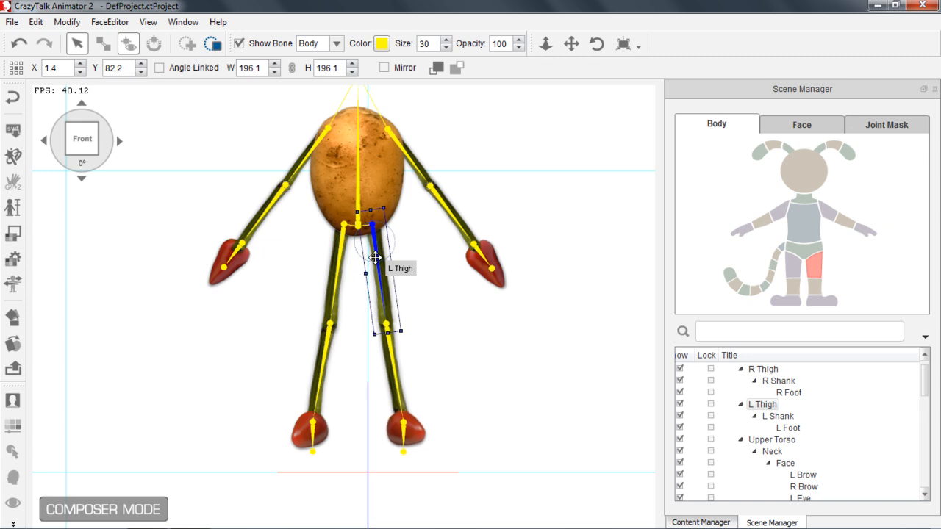
scroll(498, 399, "up", 5)
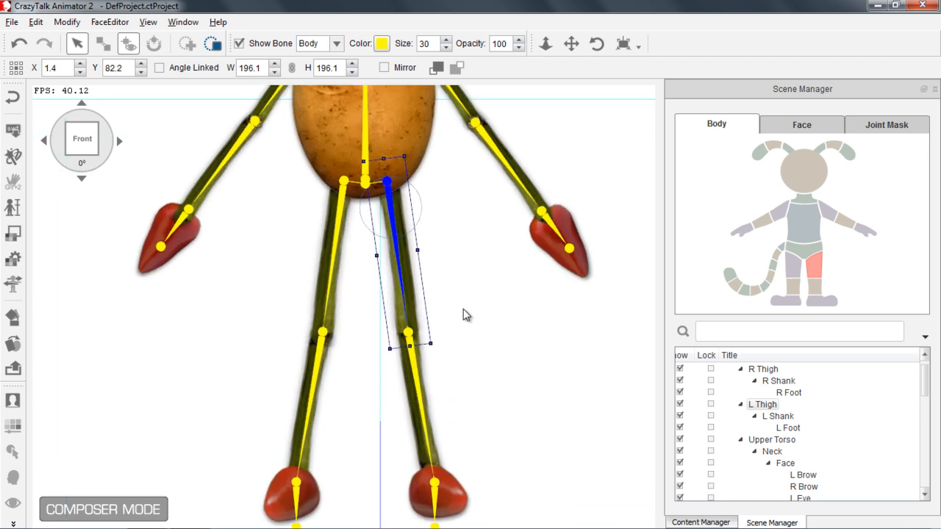
scroll(447, 255, "down", 3)
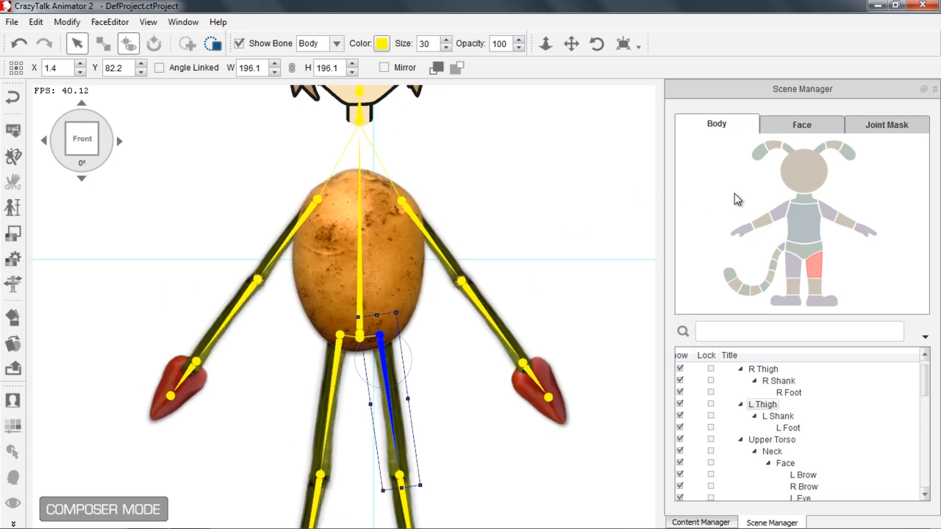
Step: Scale the right arm bone down to about 107.4% and the left arm bone to about 107.8%
left_click(784, 219)
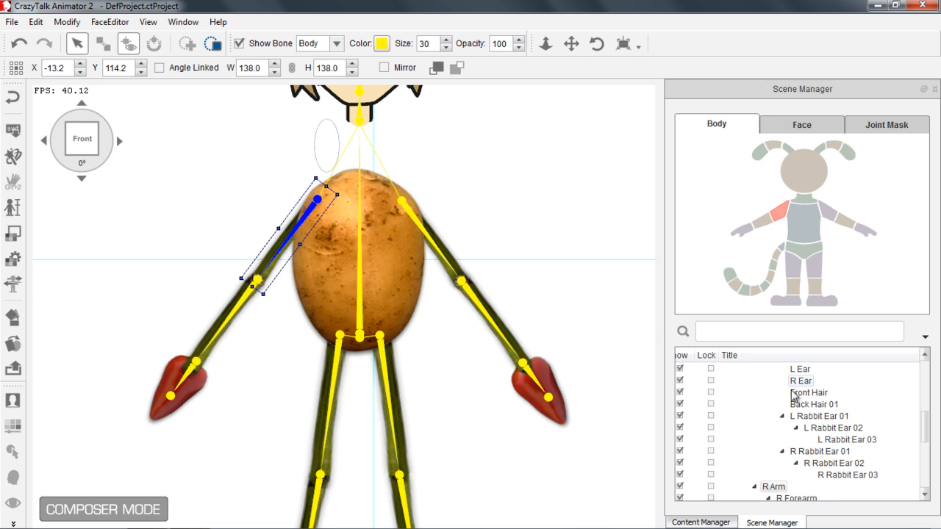
left_click_drag(927, 436, 924, 453)
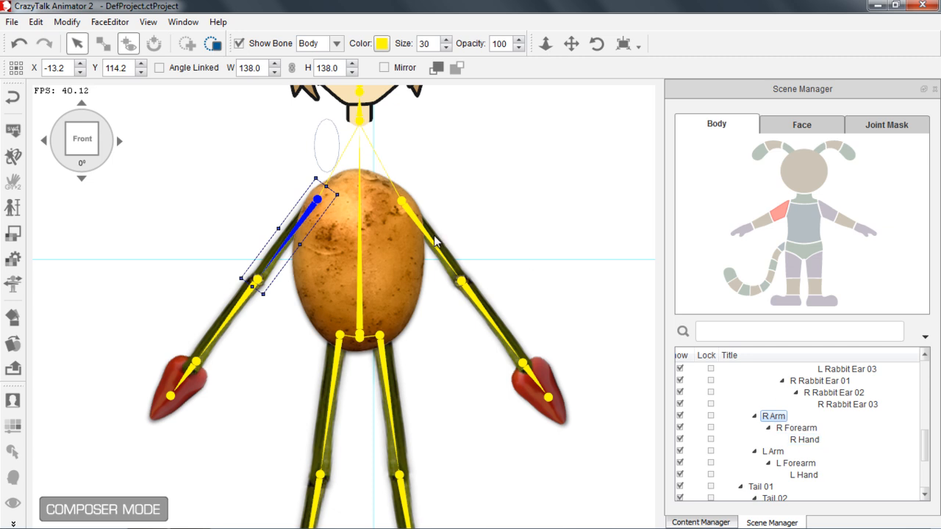
left_click_drag(339, 199, 336, 197)
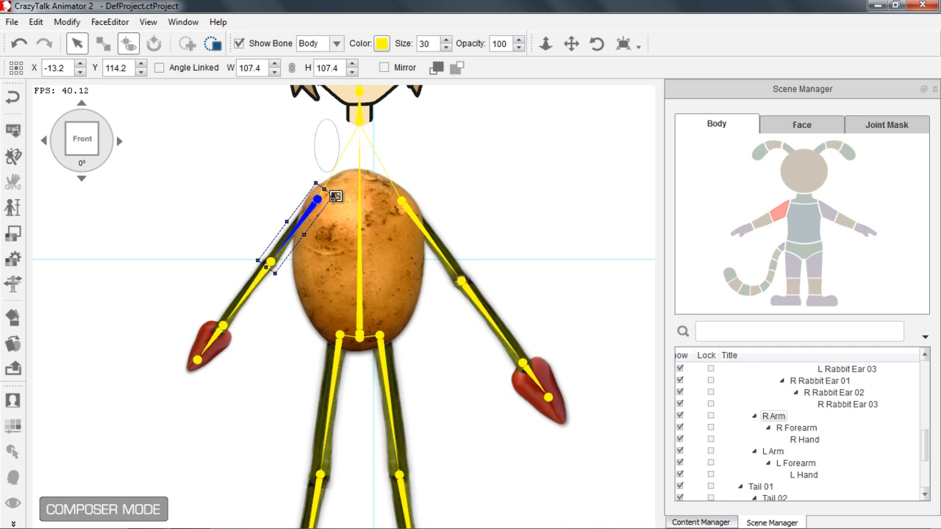
left_click(431, 249)
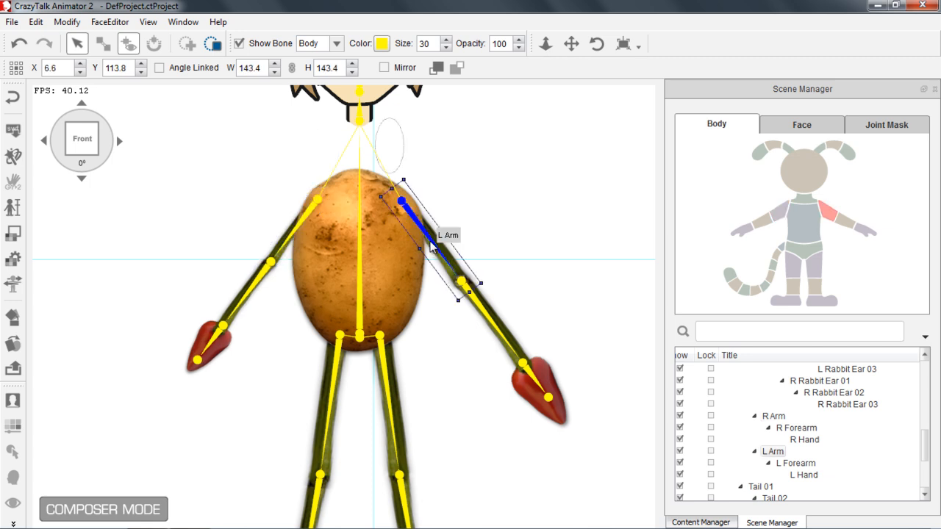
left_click_drag(486, 281, 461, 264)
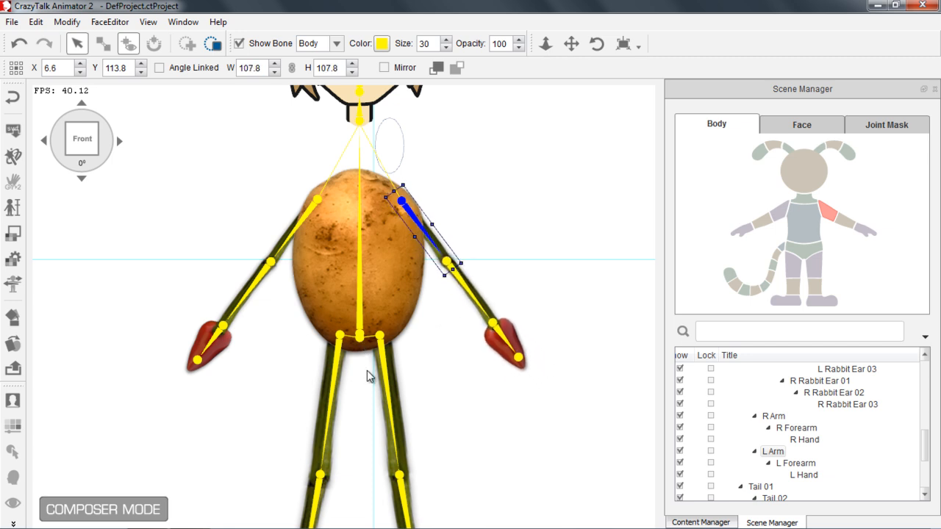
Step: Enable Mirror and scale the right thigh bone to about 139.9% to shorten both legs
left_click_drag(390, 394, 381, 273)
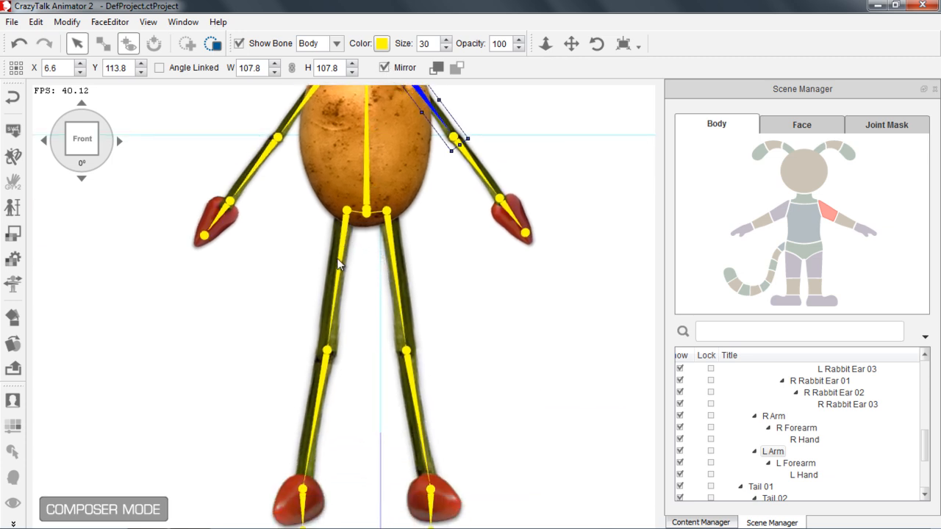
left_click(361, 249)
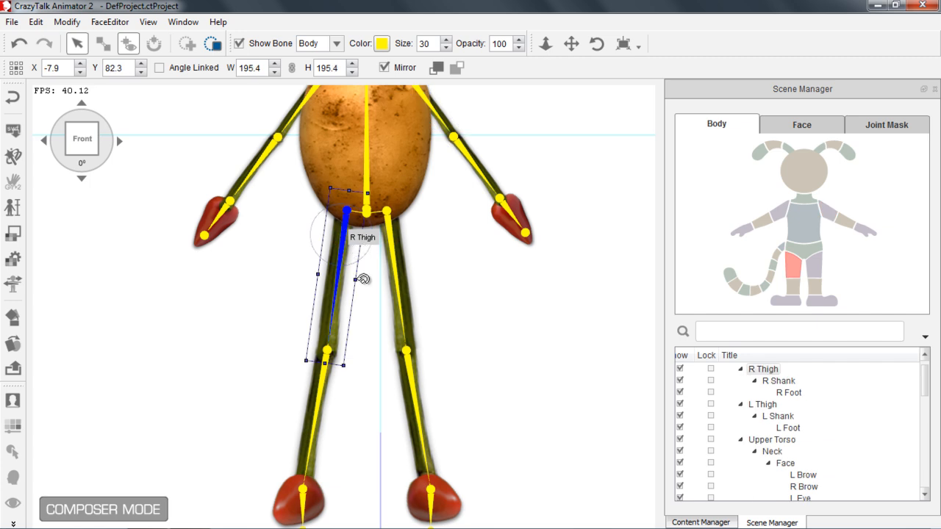
left_click_drag(344, 365, 344, 323)
left_click_drag(409, 245, 401, 307)
scroll(405, 361, "down", 1)
scroll(411, 348, "down", 1)
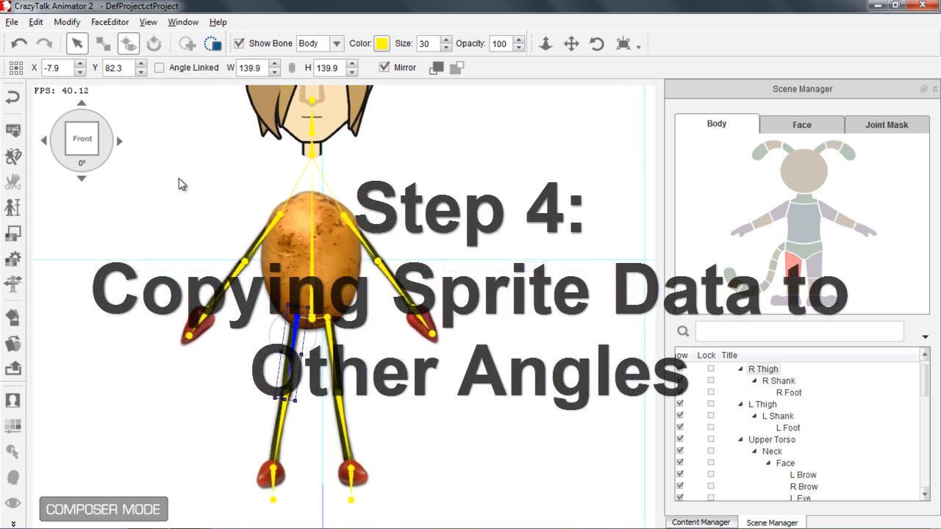
Step: Lower the neck bone to about Y 118.3 so the head sits on top of the potato body
left_click(314, 151)
left_click_drag(314, 150, 313, 178)
scroll(343, 261, "down", 1)
left_click_drag(344, 274, 366, 201)
scroll(333, 254, "up", 1)
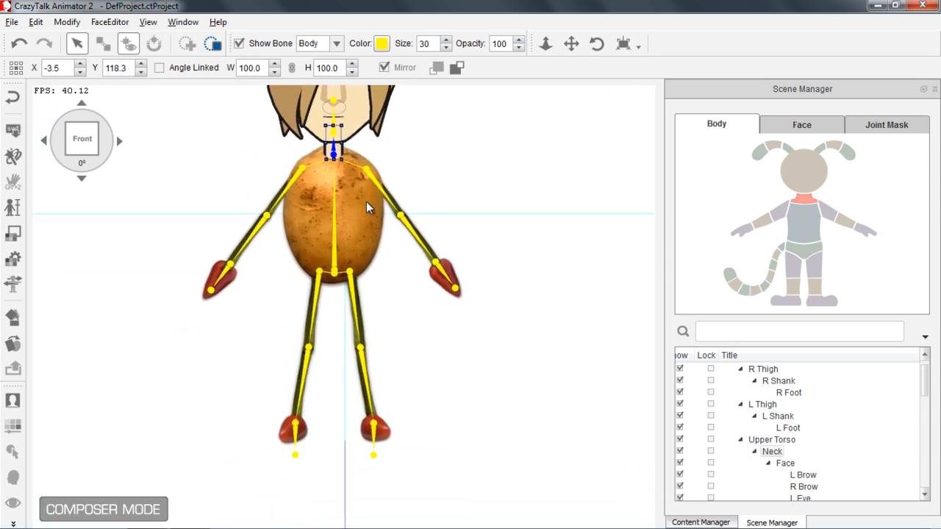
Step: Check how the character appears at the 45° and 315° angles, then return to the front view
left_click(121, 140)
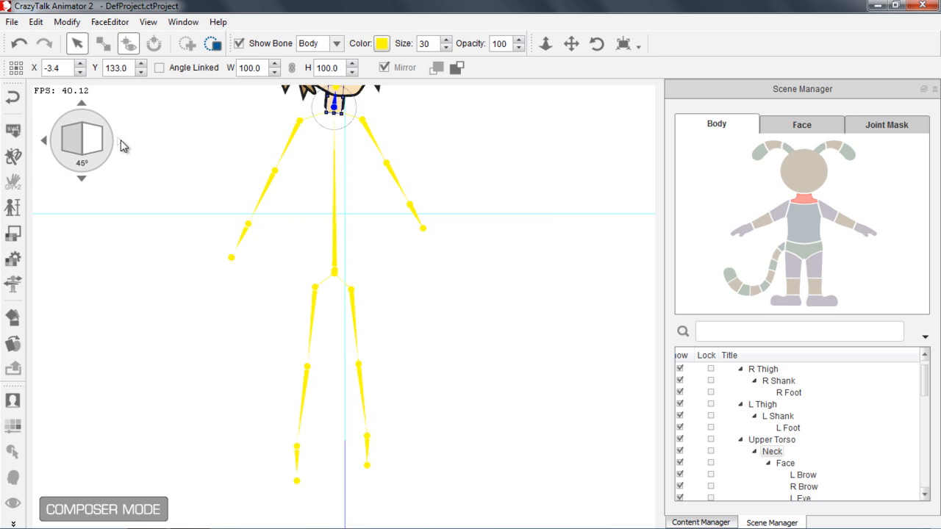
left_click(44, 141)
left_click(44, 141)
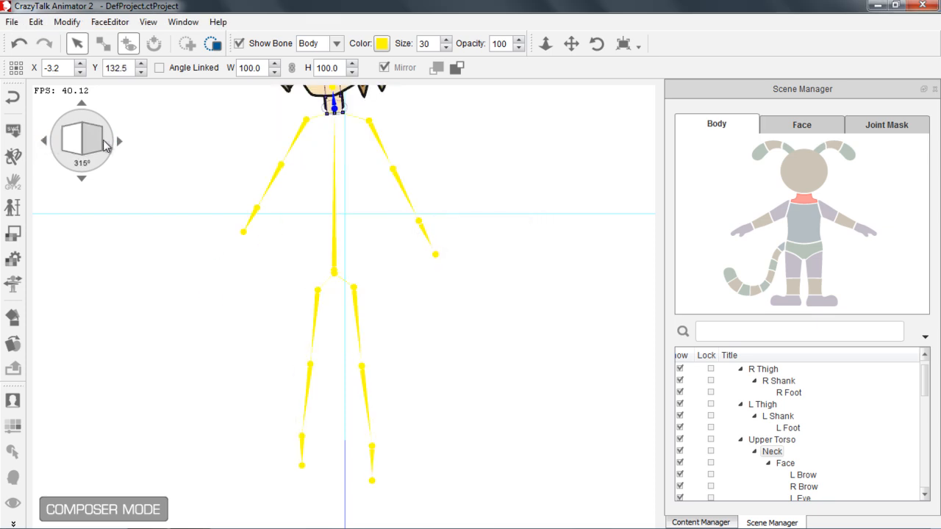
left_click(121, 141)
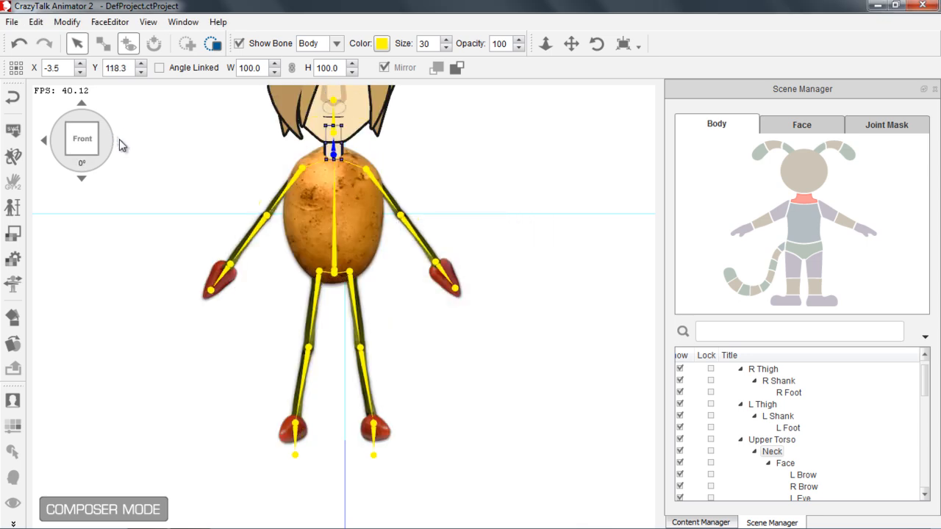
Step: Open the Sprite Editor's angle overview for the potato upper torso and arrange it beside the character
left_click(357, 200)
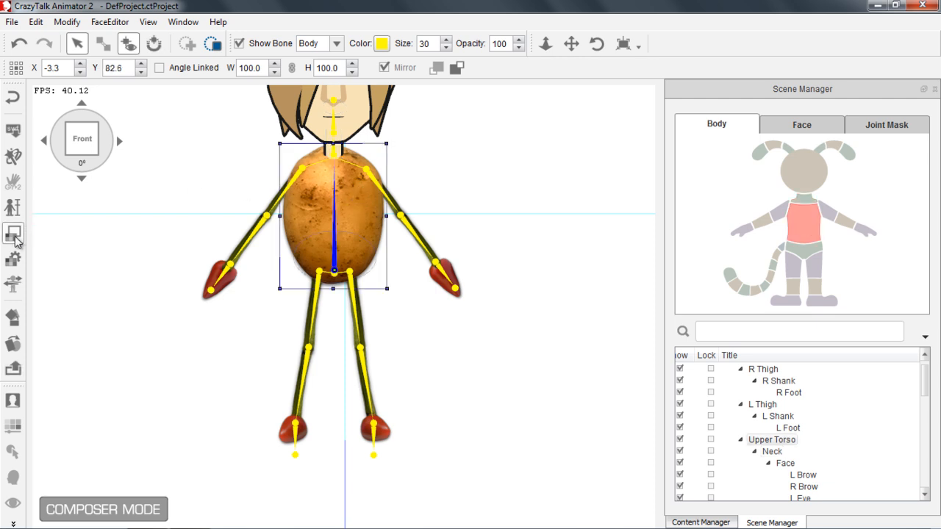
left_click(14, 344)
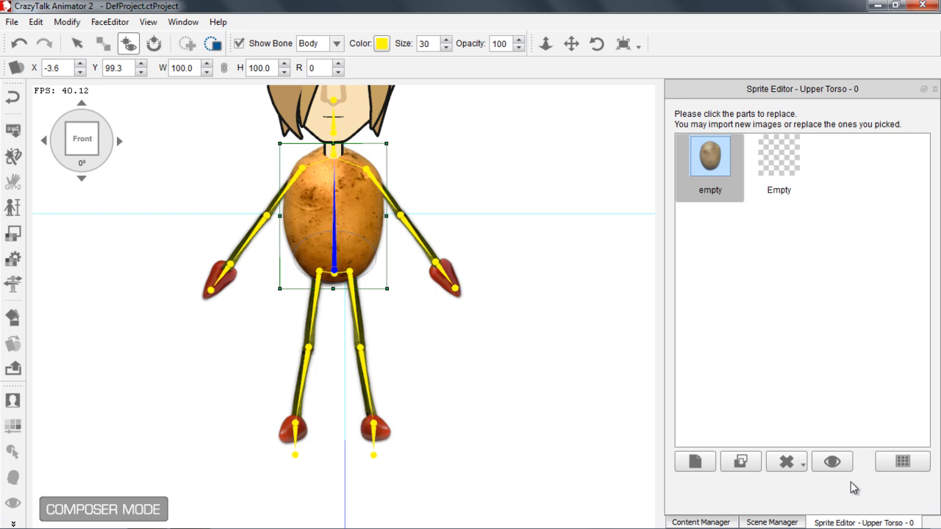
left_click(902, 462)
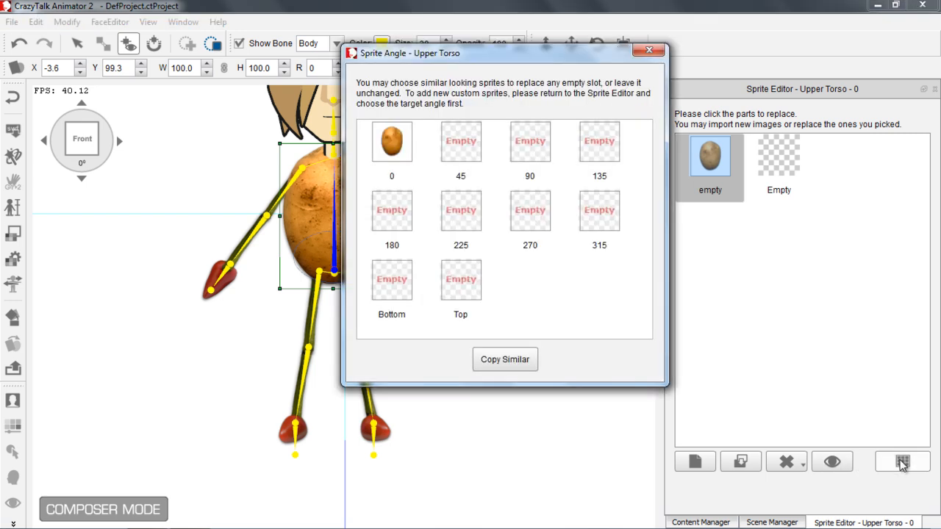
left_click_drag(528, 59, 664, 56)
left_click_drag(402, 200, 336, 199)
scroll(358, 236, "up", 2)
left_click_drag(358, 236, 356, 251)
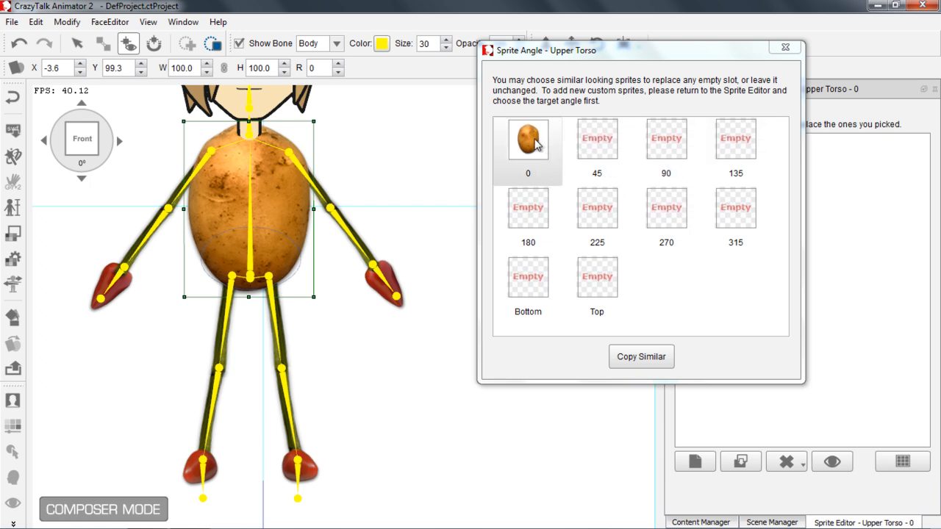
Step: Use Copy Similar to copy the upper torso's 0° potato sprite to the 45° and 315° slots
left_click(631, 356)
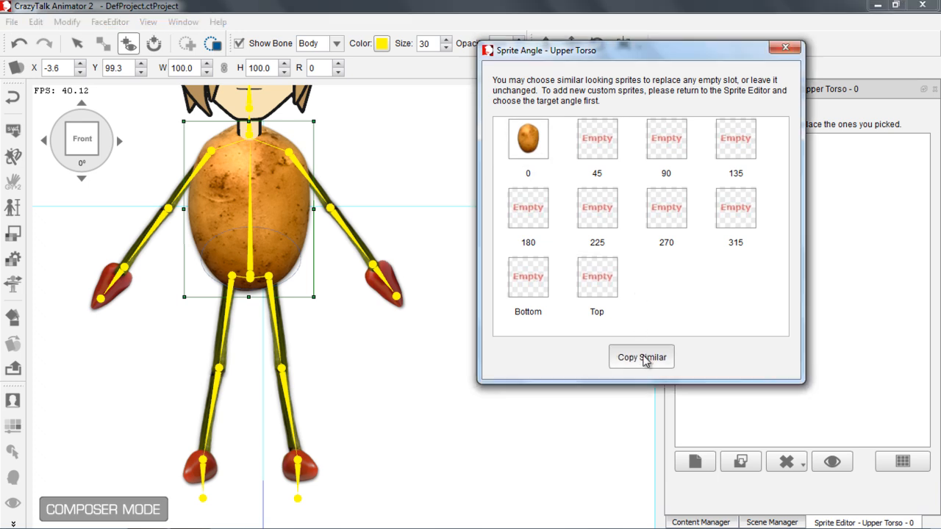
left_click(537, 135)
left_click(598, 137)
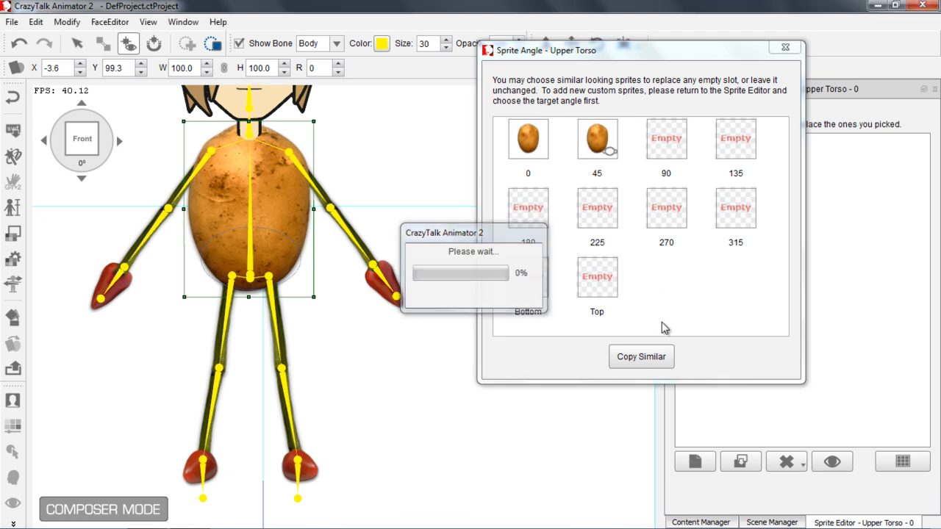
left_click(641, 356)
left_click(528, 138)
left_click(735, 208)
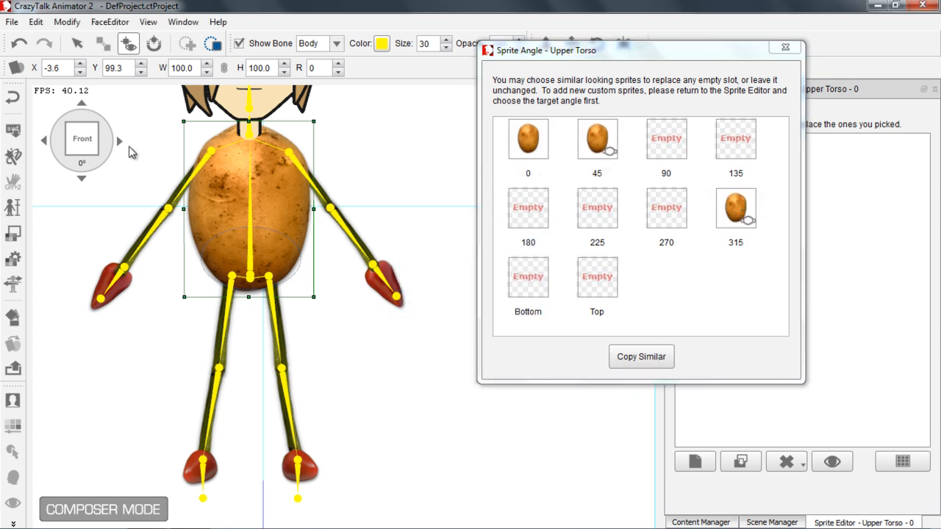
Step: Check the copied potato torso at the 45° and 315° angles and return to the front view
left_click(122, 149)
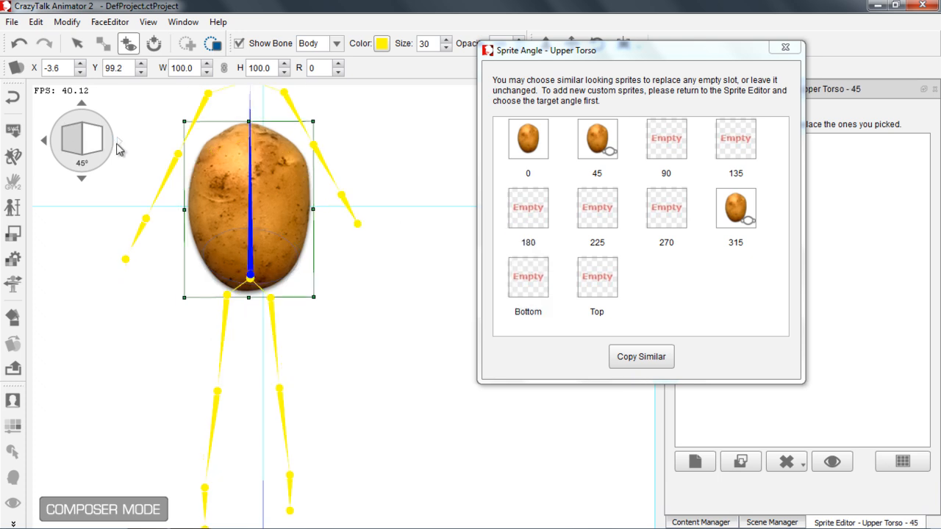
left_click(45, 144)
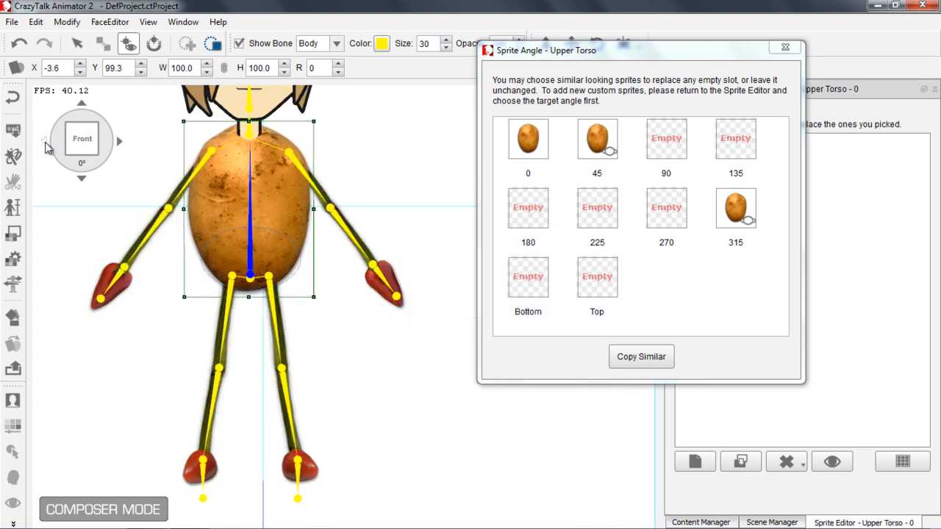
left_click(45, 144)
left_click(118, 144)
Step: Copy the right arm's 0° sprite to its 45° and 315° angles
left_click(179, 188)
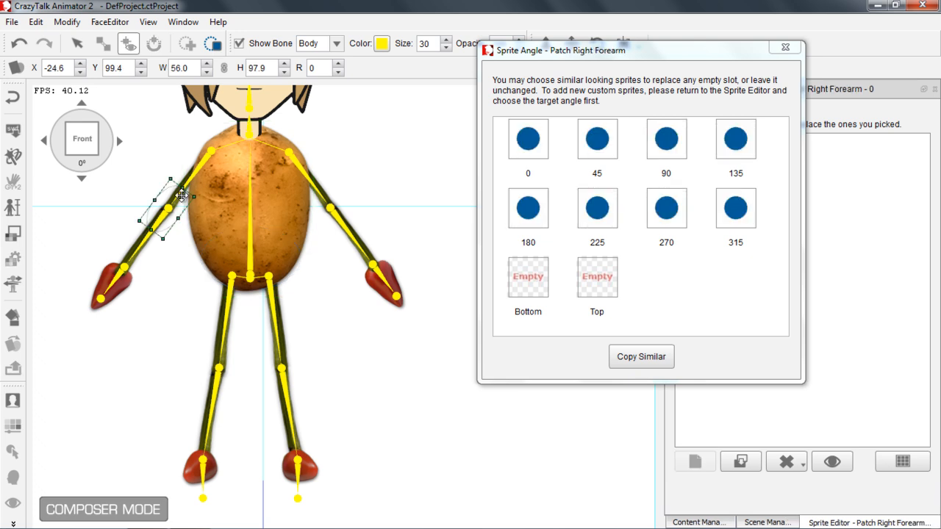
left_click(187, 180)
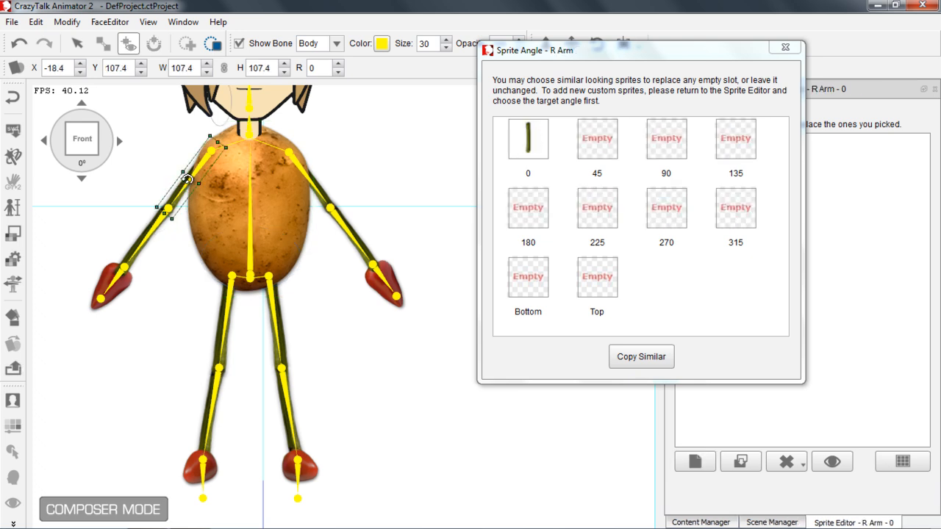
left_click(641, 356)
left_click(572, 152)
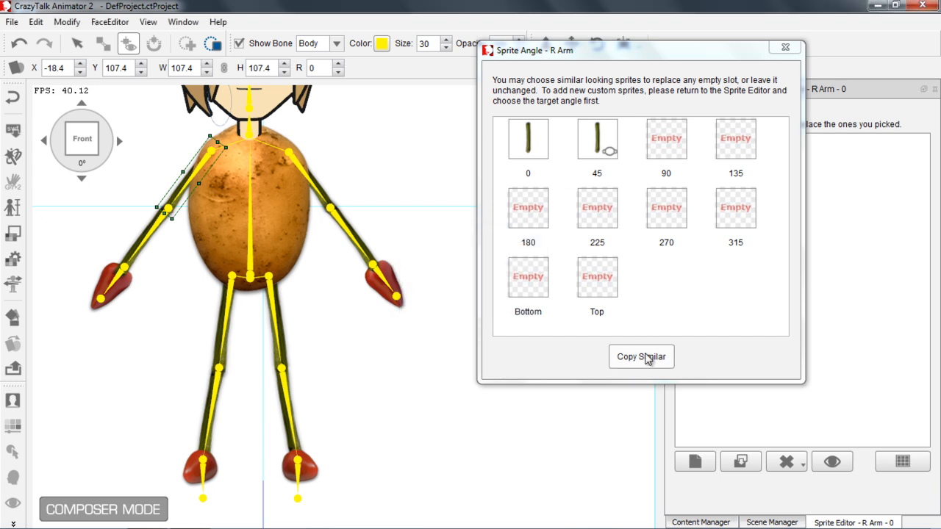
left_click(730, 211)
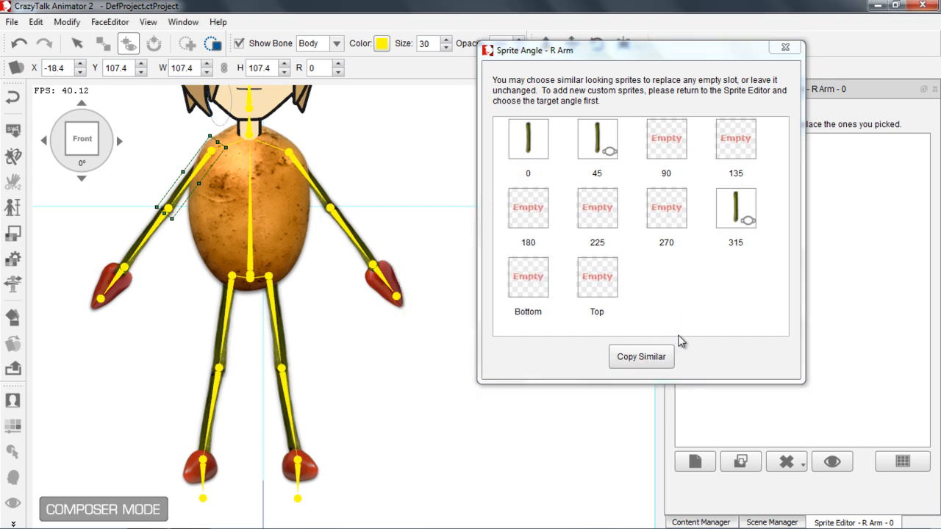
Step: Copy the right forearm's 0° sprite to its 45° and 315° angles
left_click(157, 226)
left_click(610, 138)
left_click(542, 136)
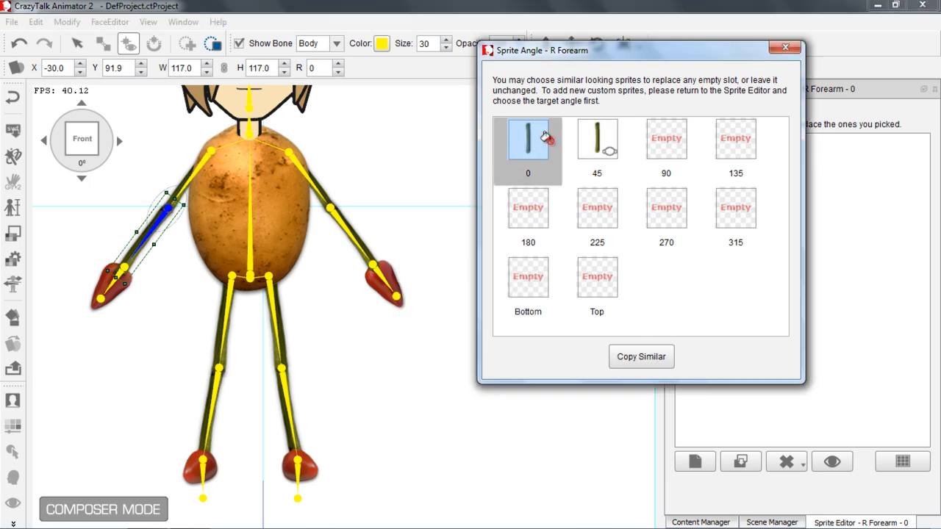
left_click(738, 205)
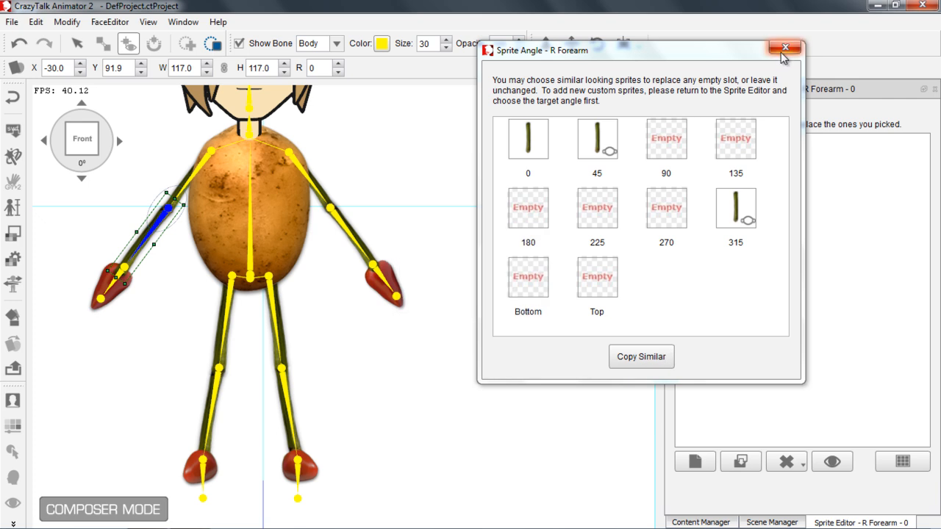
Step: Copy the right hand's 0° pepper sprite to its 45° and 315° angles and close the Sprite Angle window
left_click_drag(116, 280, 111, 285)
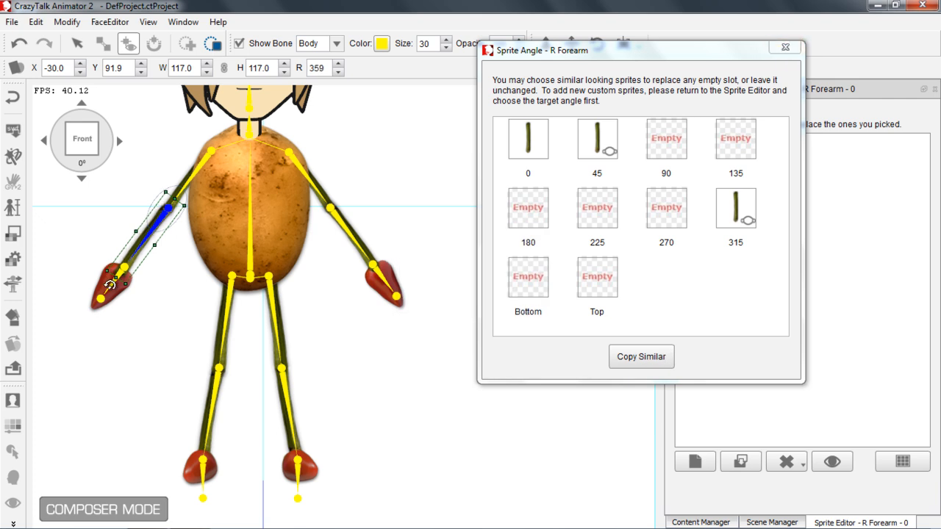
left_click(111, 285)
left_click(641, 358)
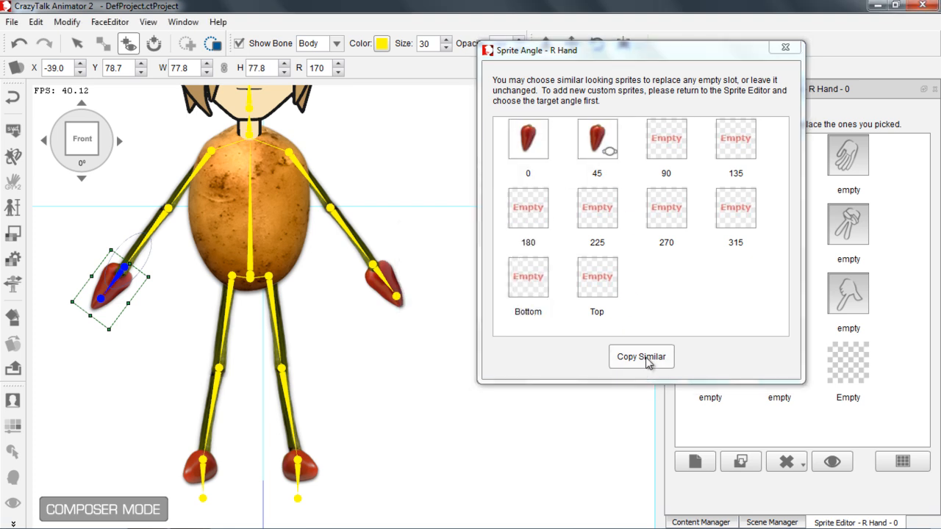
left_click(531, 144)
left_click(738, 209)
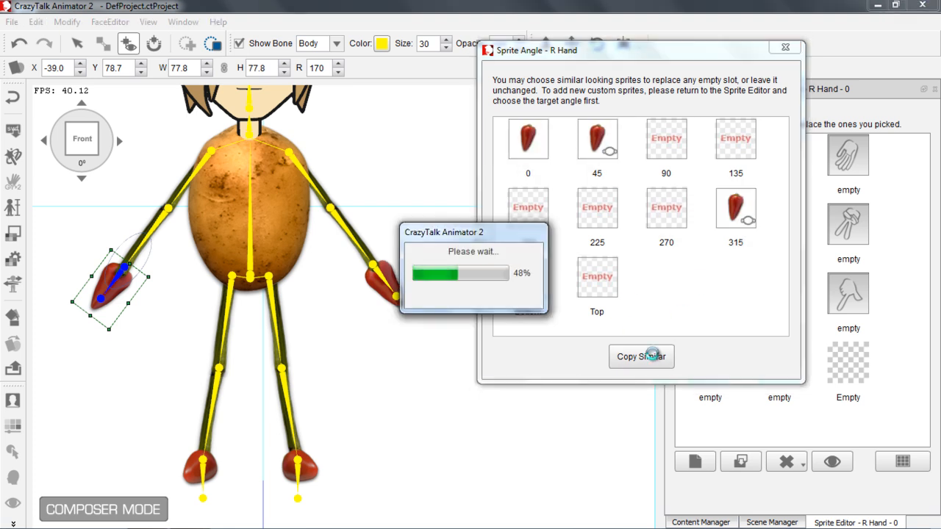
left_click(785, 49)
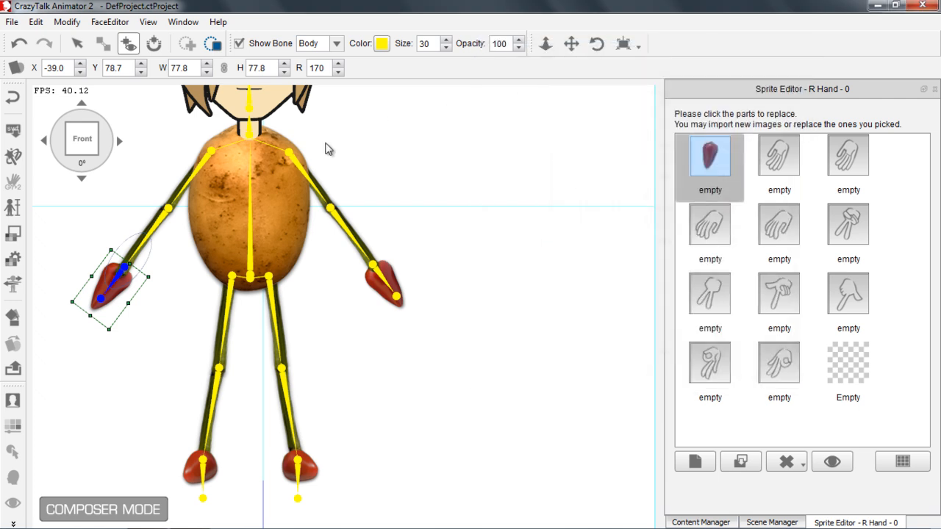
Step: Reopen the sprite angle overview for the left arm and copy its 0° sprite to 45° and 315°
left_click(316, 194)
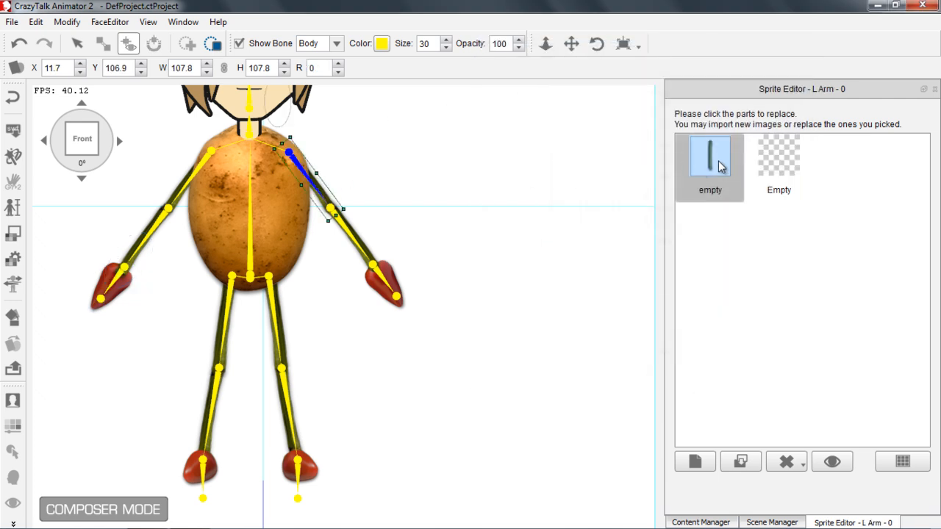
left_click(904, 459)
left_click_drag(401, 144, 475, 147)
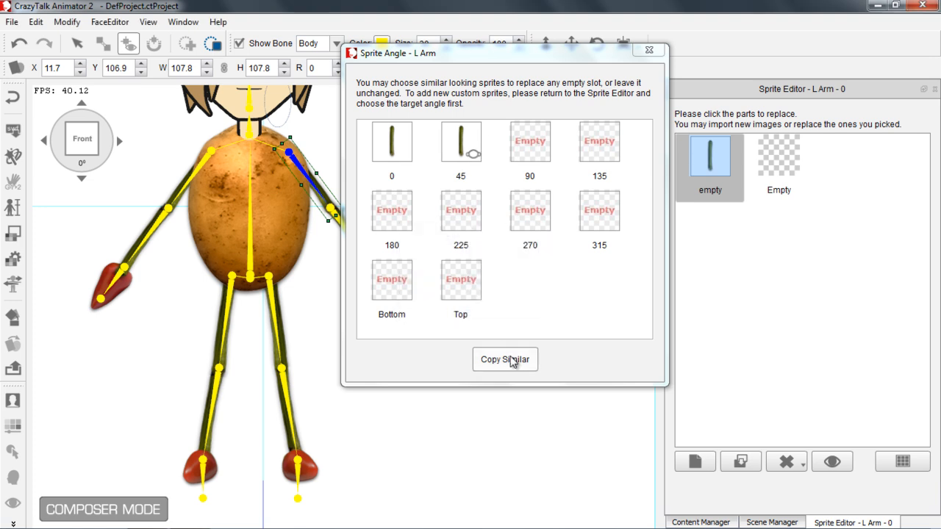
left_click(389, 133)
left_click(599, 211)
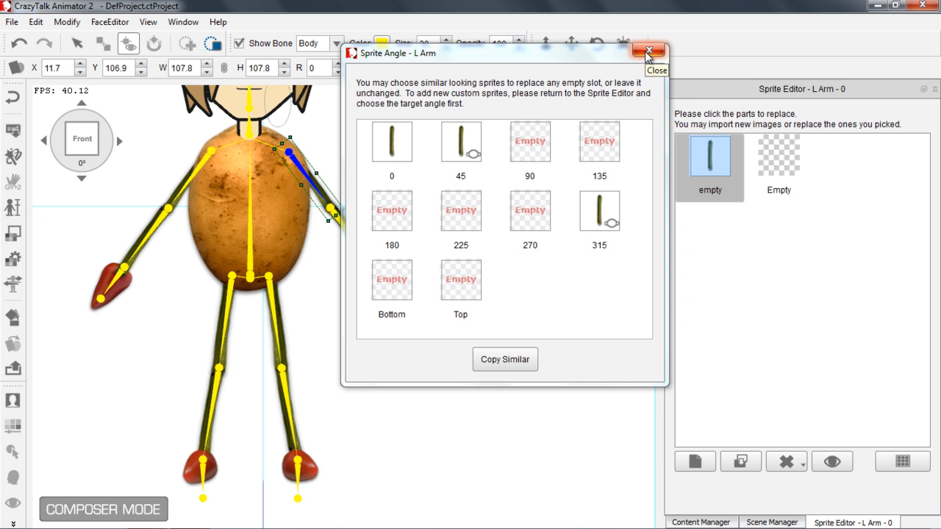
Step: Copy the left thigh's 0° sprite to its 45° and 315° angles
left_click(272, 312)
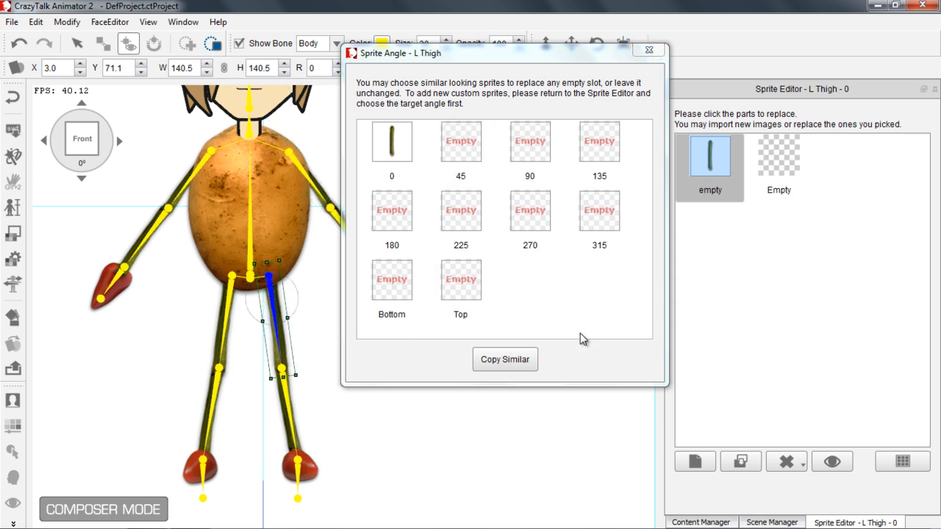
left_click(505, 360)
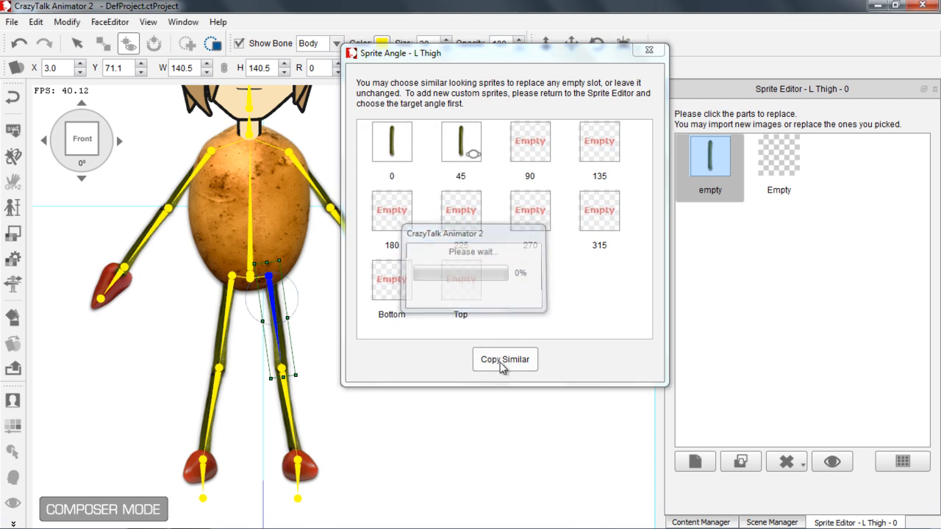
left_click(599, 211)
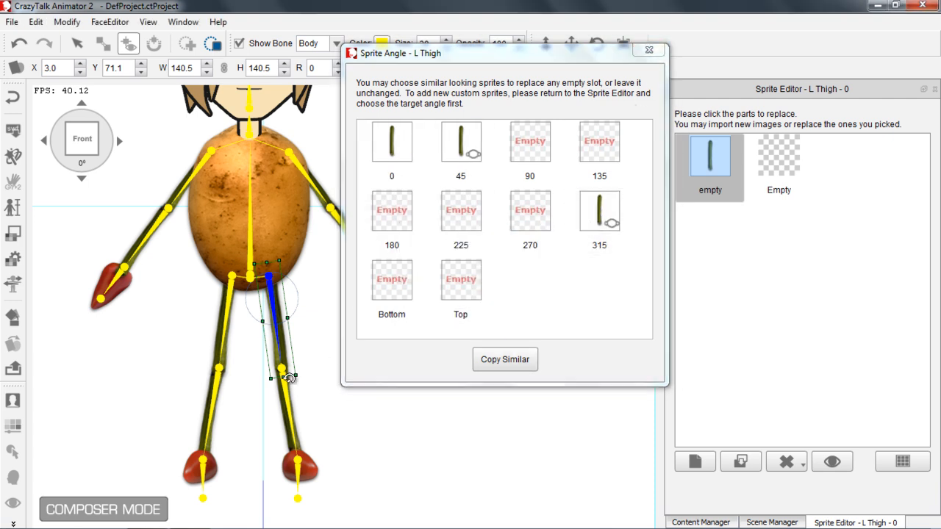
Step: Copy the left shank's 0° sprite to its 45° and 315° angles
left_click(284, 393)
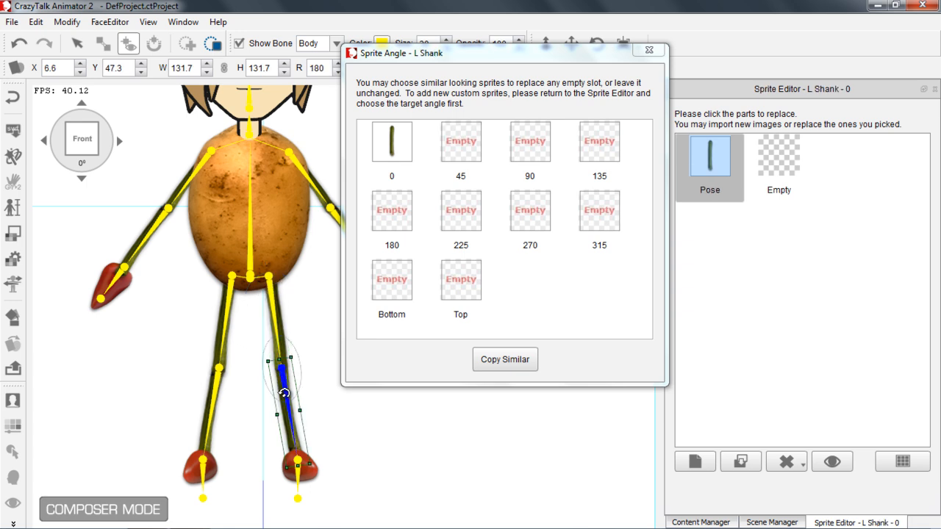
left_click(499, 355)
left_click(450, 134)
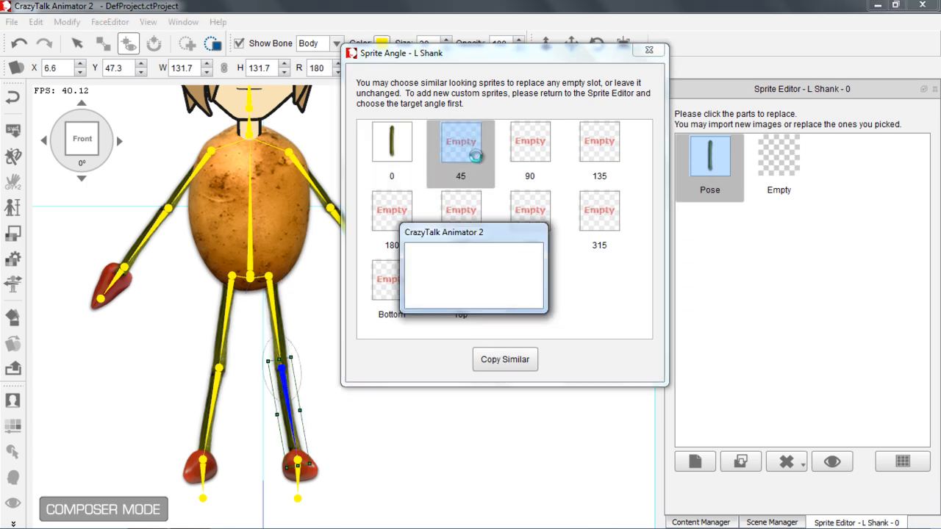
left_click(502, 364)
left_click(397, 152)
left_click(597, 214)
Step: Copy the right thigh's 0° sprite to its 45° and 315° angles
left_click_drag(305, 320, 315, 262)
left_click(233, 265)
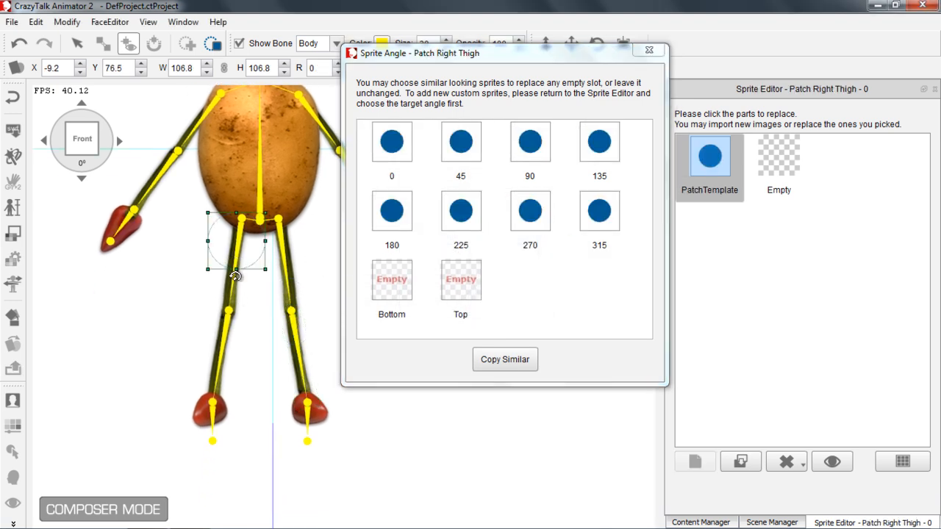
left_click(236, 280)
left_click(503, 360)
left_click(403, 144)
left_click(466, 145)
left_click(505, 360)
left_click(391, 141)
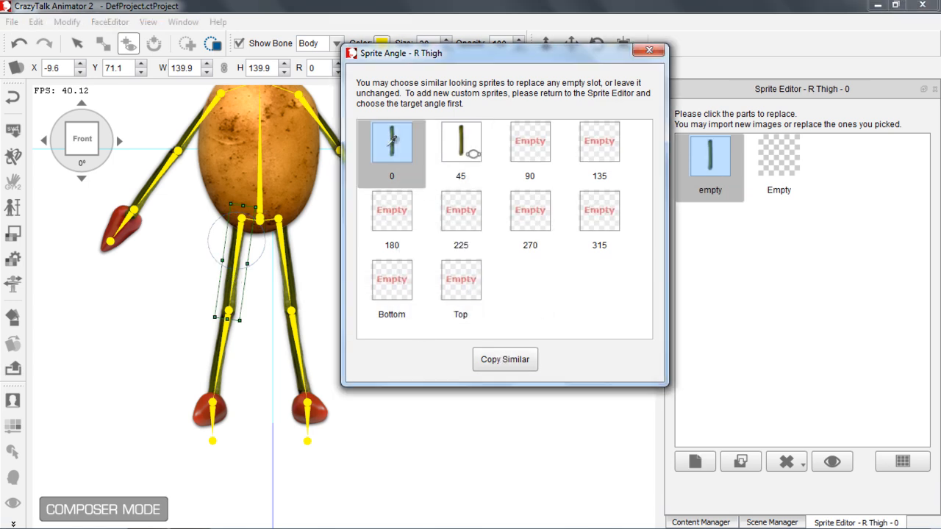
left_click(592, 217)
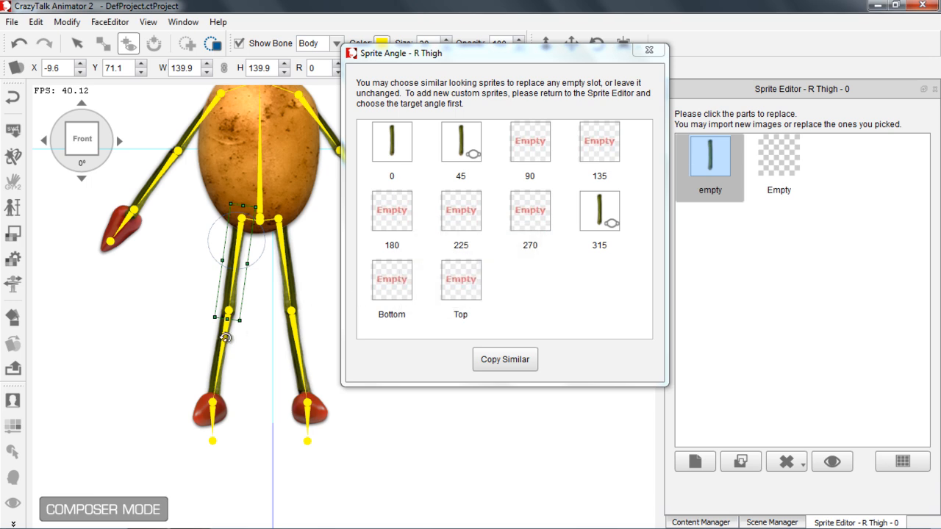
Step: Copy the right shank's 0° sprite to its 45° and 315° angles
left_click(224, 345)
left_click(505, 360)
left_click(390, 142)
left_click(453, 140)
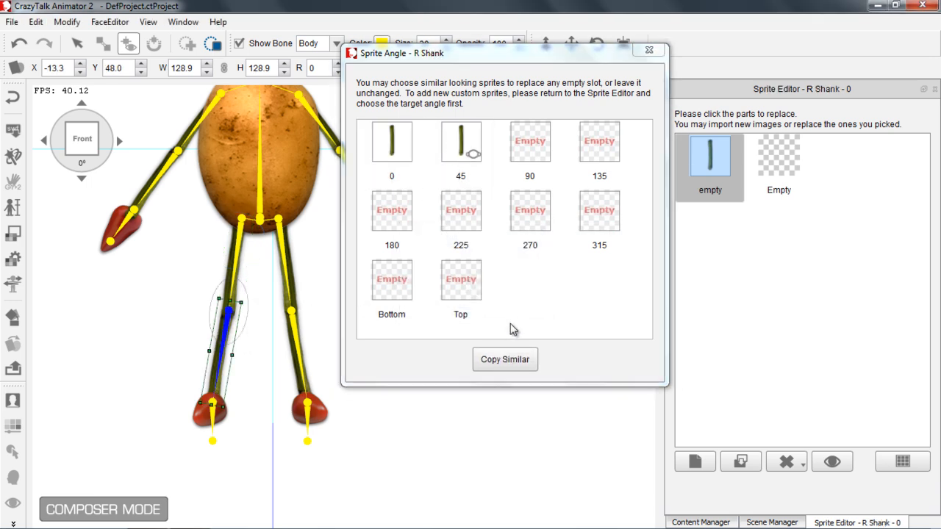
left_click(507, 358)
left_click(395, 142)
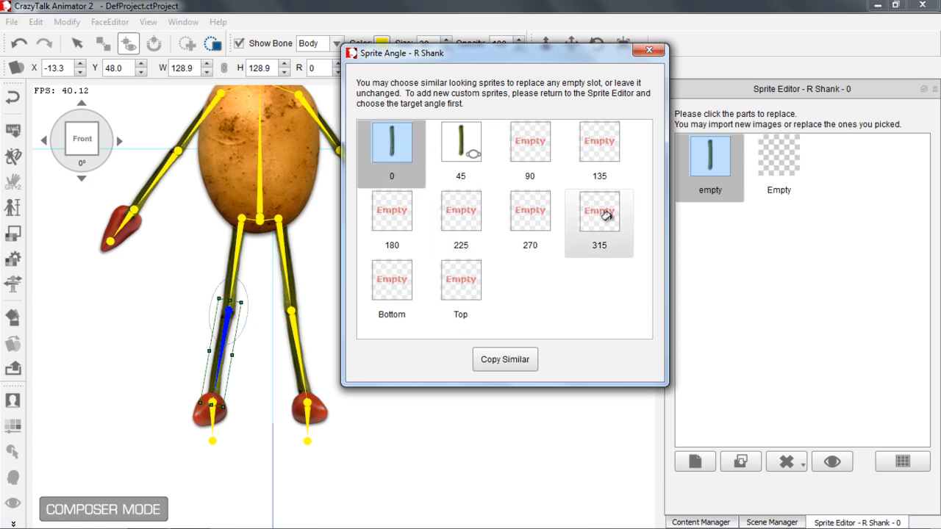
left_click(605, 214)
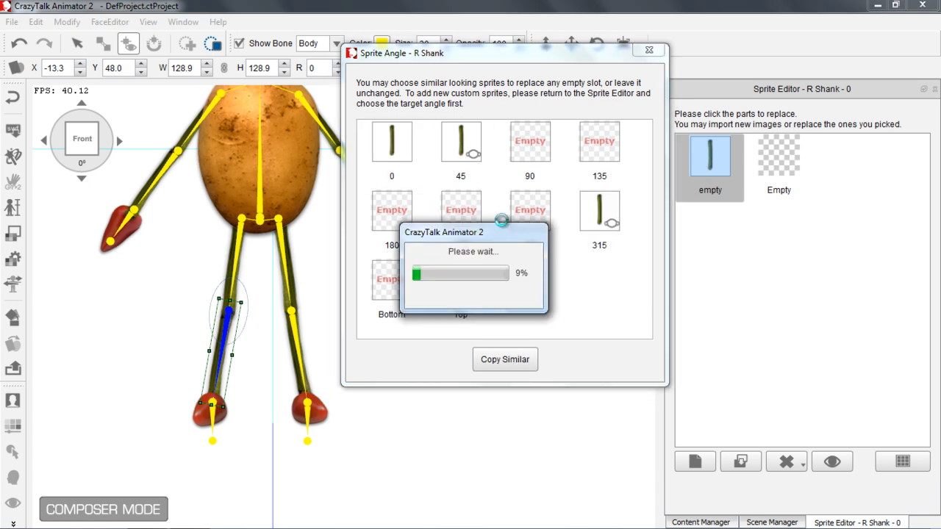
Step: Copy the right foot's 0° sprite to its 45° and 315° angles
left_click(211, 417)
left_click(392, 141)
left_click(461, 141)
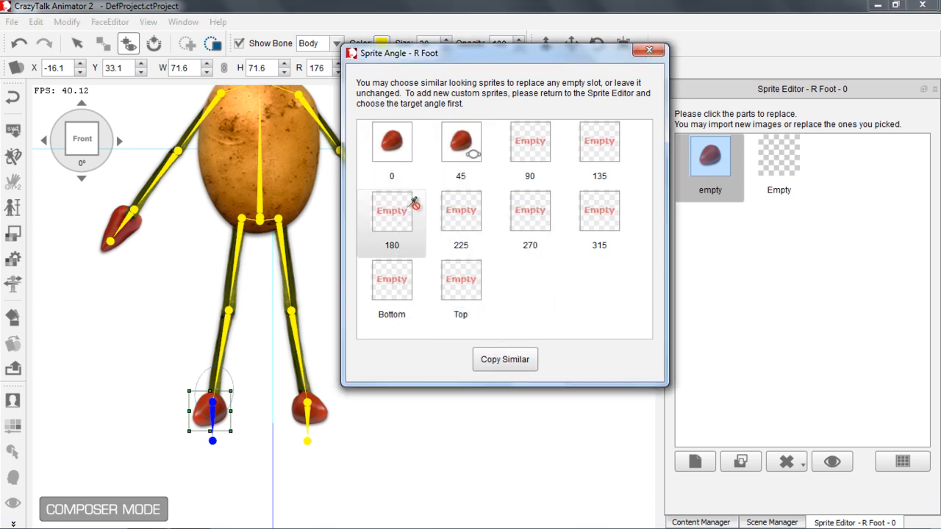
left_click(392, 141)
left_click(573, 213)
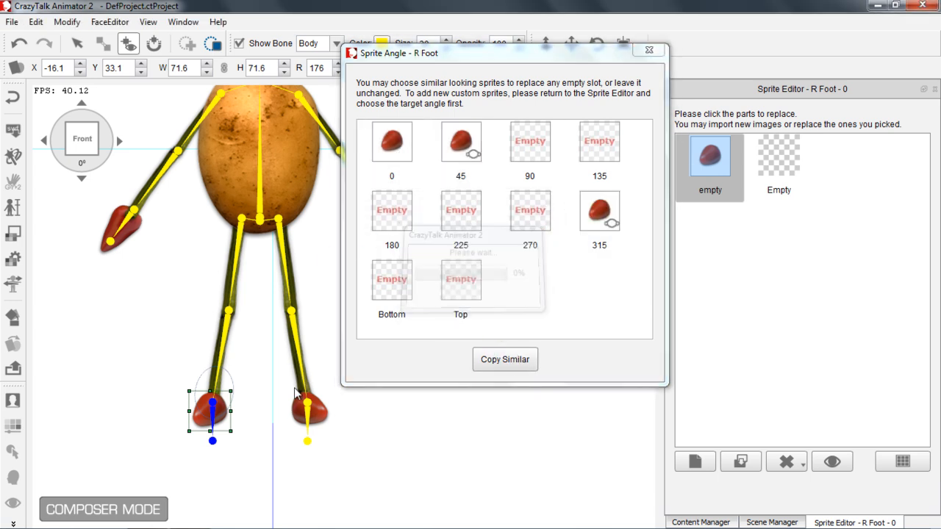
Step: Copy the left foot's 0° sprite to its 45° and 315° angles, and close the sprite angle overview
left_click(308, 415)
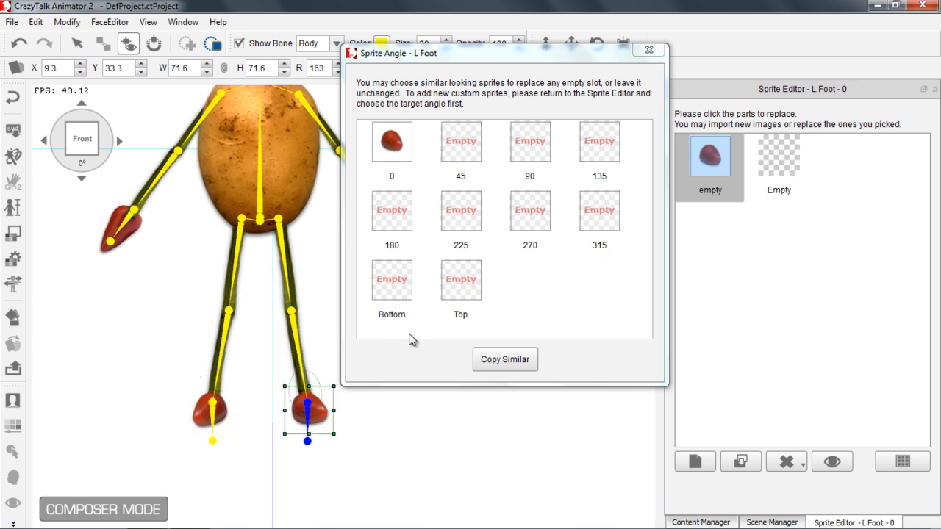
left_click(497, 361)
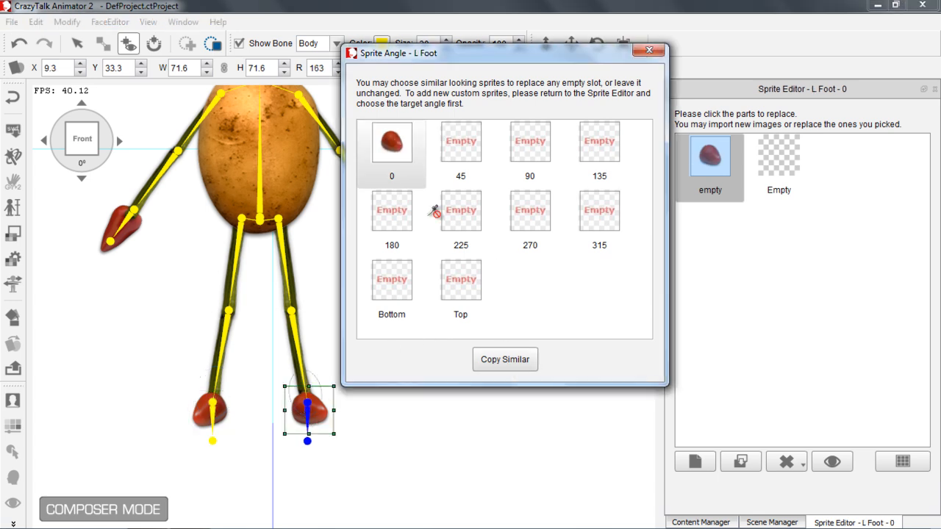
left_click(449, 146)
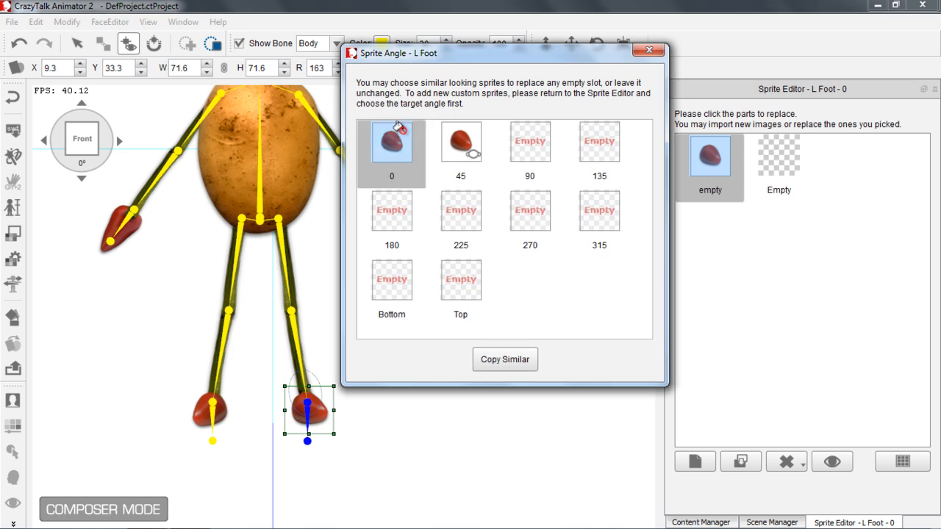
left_click(602, 212)
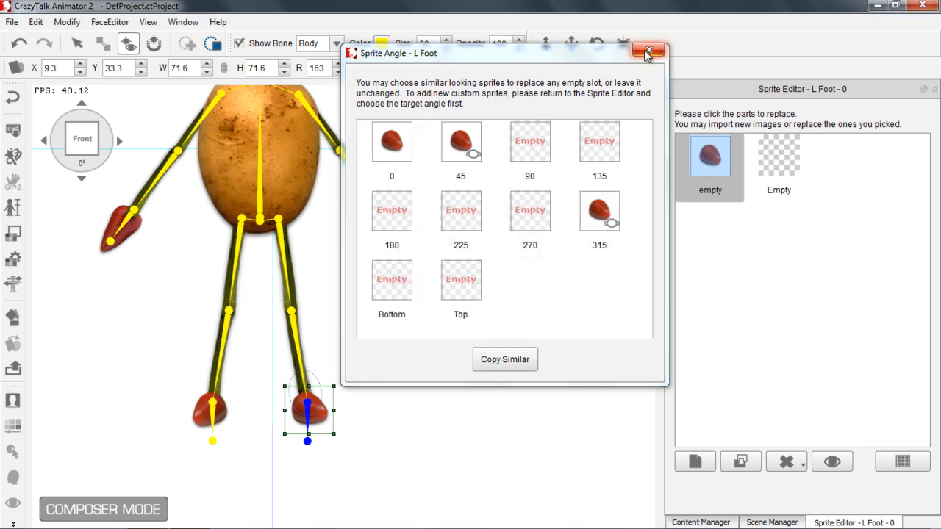
left_click(650, 50)
Step: Select the lower torso in the body diagram and copy its 0° sprite to the 45° and 315° angles
left_click_drag(349, 155, 329, 194)
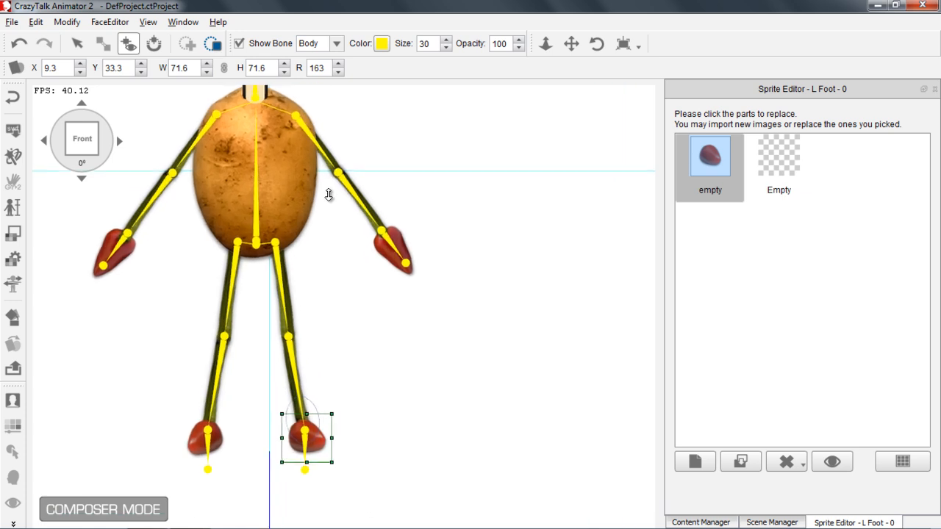
left_click(772, 522)
left_click(811, 253)
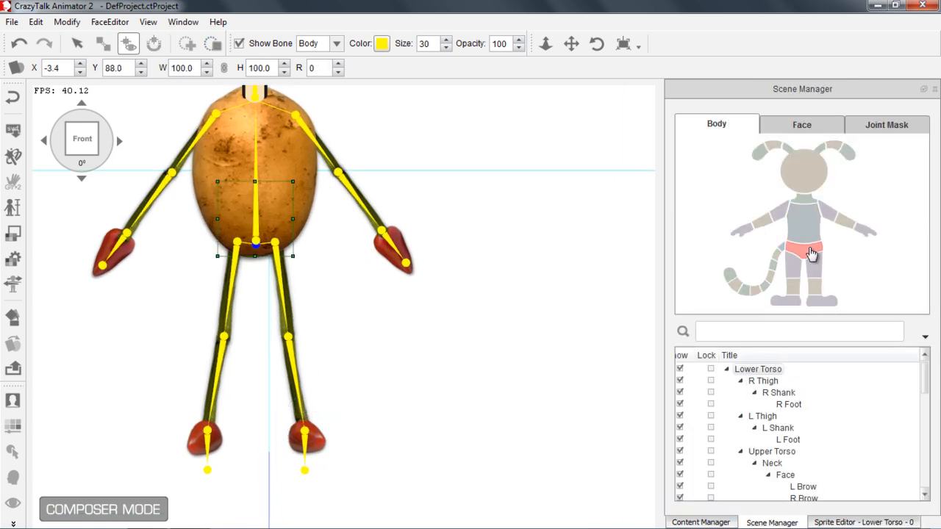
left_click(853, 522)
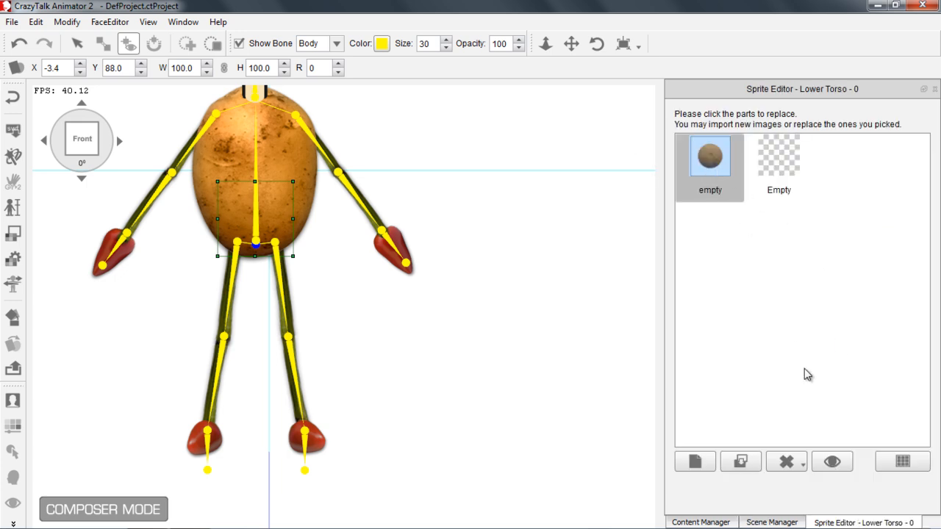
left_click(893, 462)
left_click(514, 356)
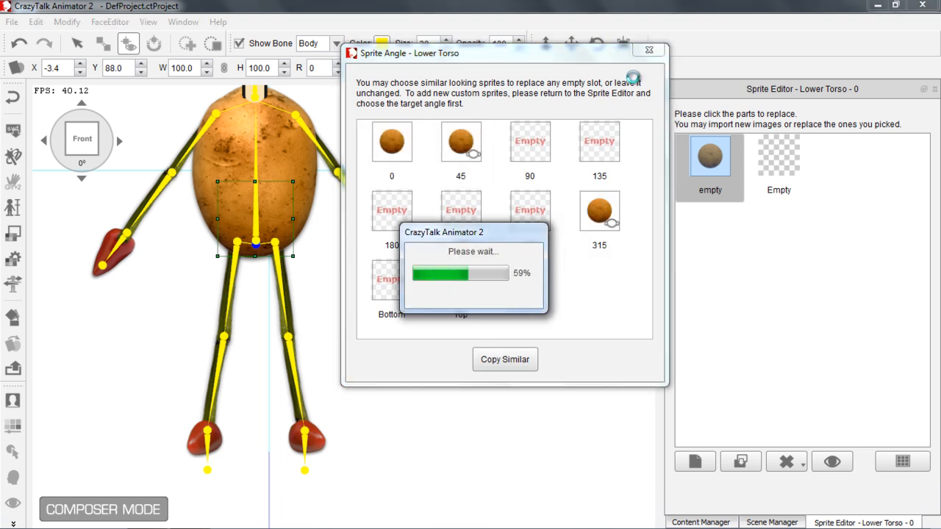
left_click(649, 49)
Step: Check the character in the 45° and 315° views for body parts with missing sprites, and return to the front view
scroll(390, 136, "down", 4)
left_click_drag(386, 145, 389, 149)
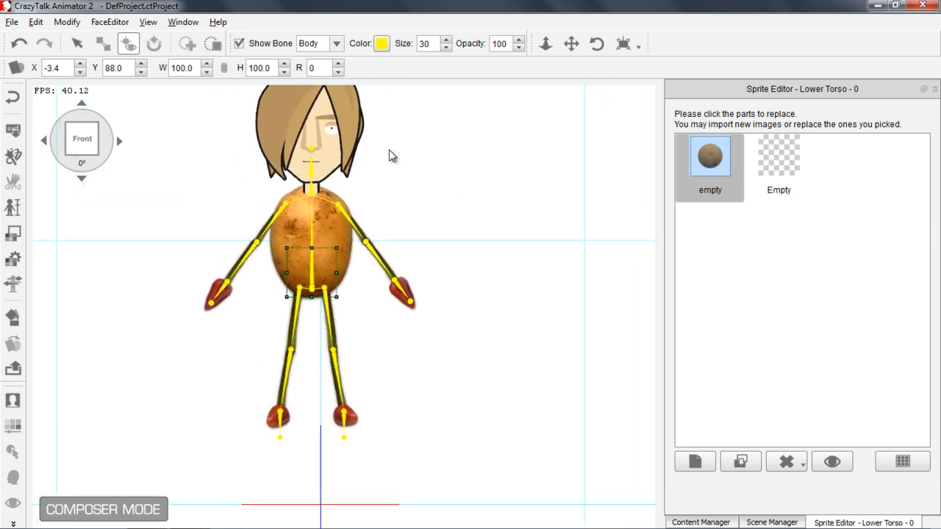
left_click(121, 141)
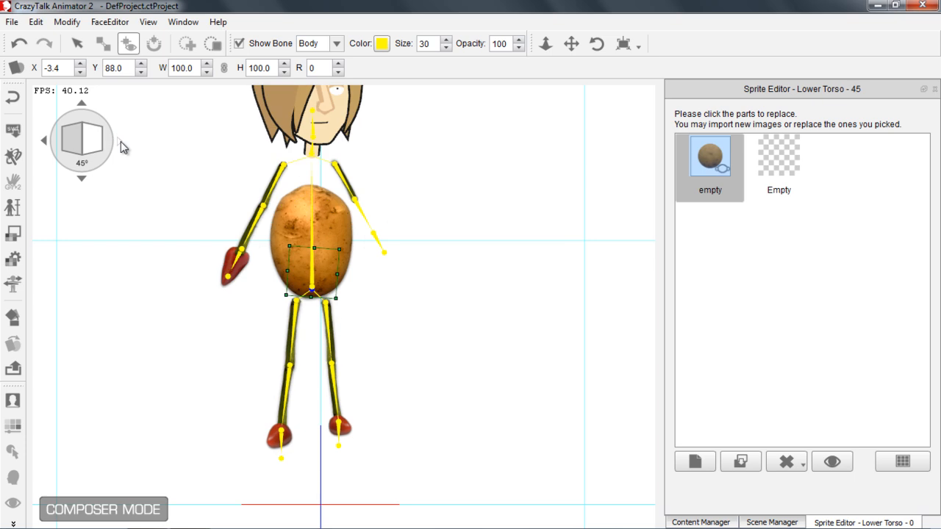
left_click(44, 140)
left_click(44, 141)
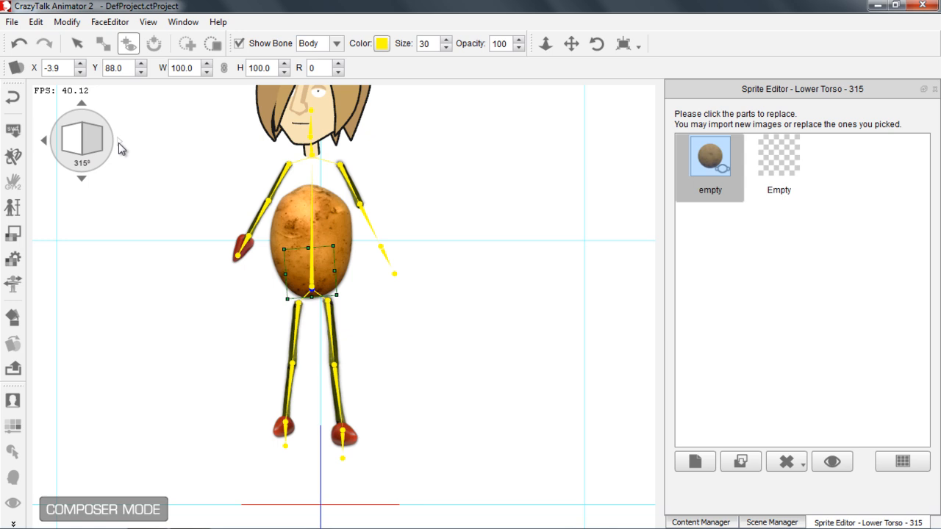
left_click(118, 143)
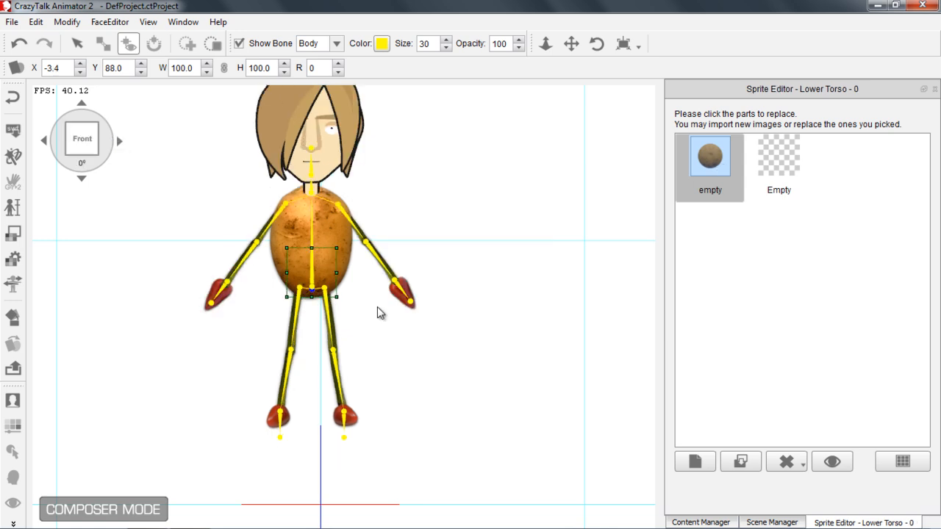
Step: Select the left forearm and copy its 0° sprite to its 45° and 315° angles
scroll(397, 377, "up", 5)
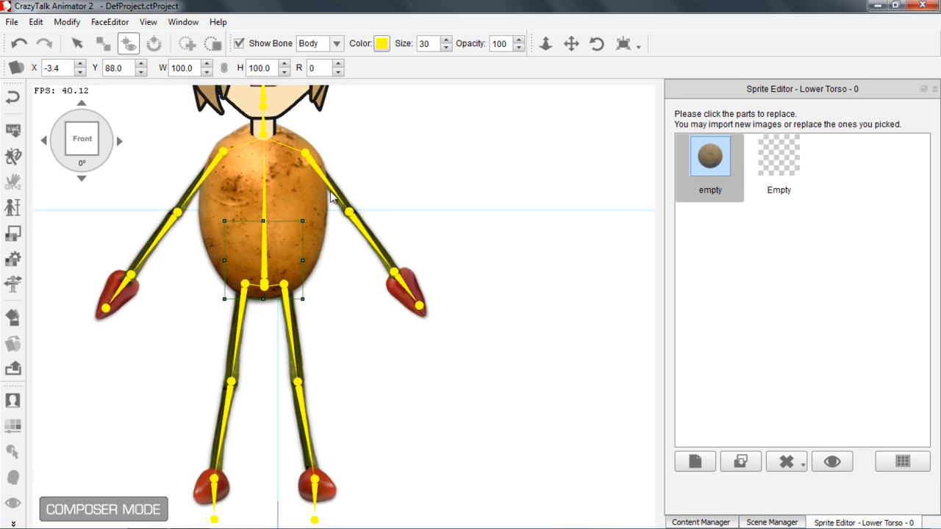
left_click(332, 196)
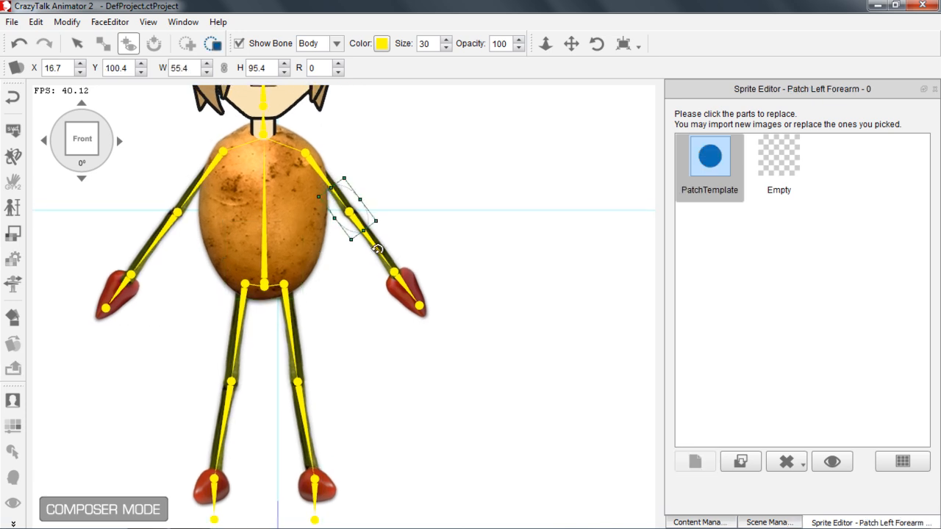
left_click(377, 250)
left_click(369, 236)
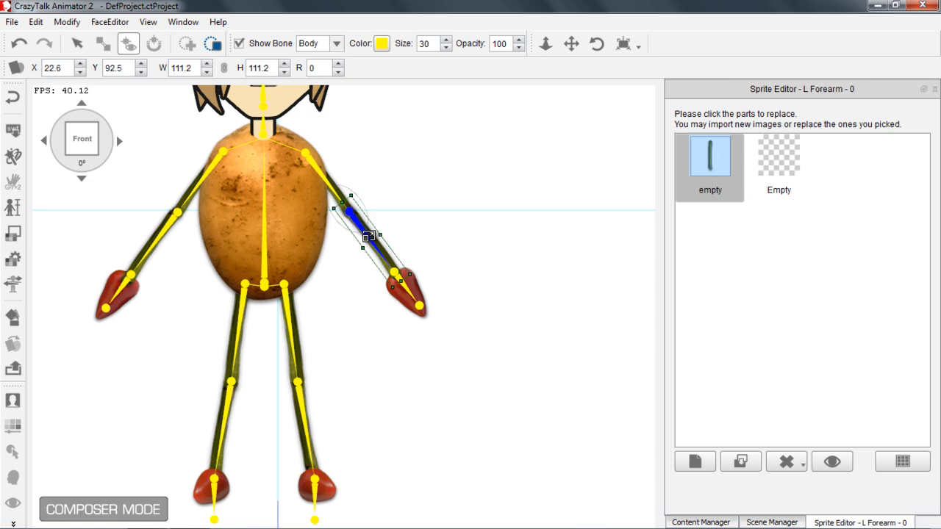
left_click(902, 462)
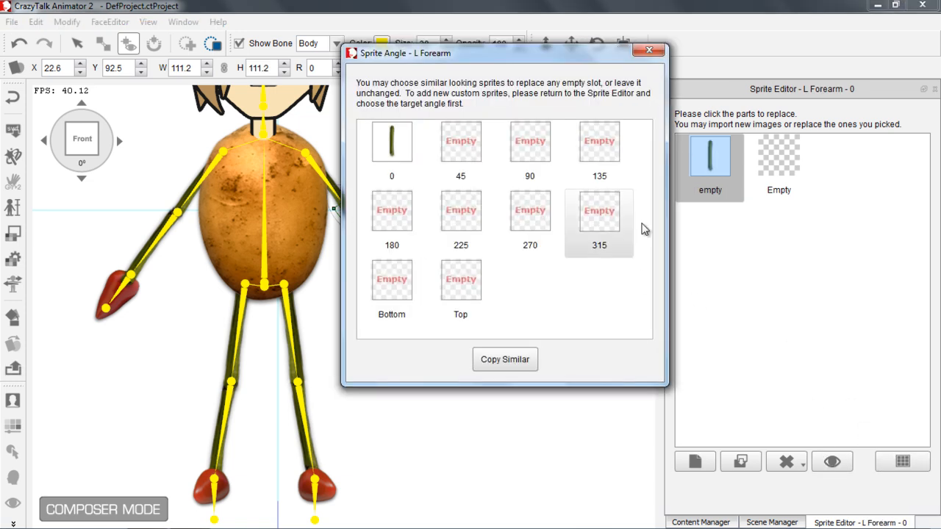
left_click_drag(392, 141, 459, 145)
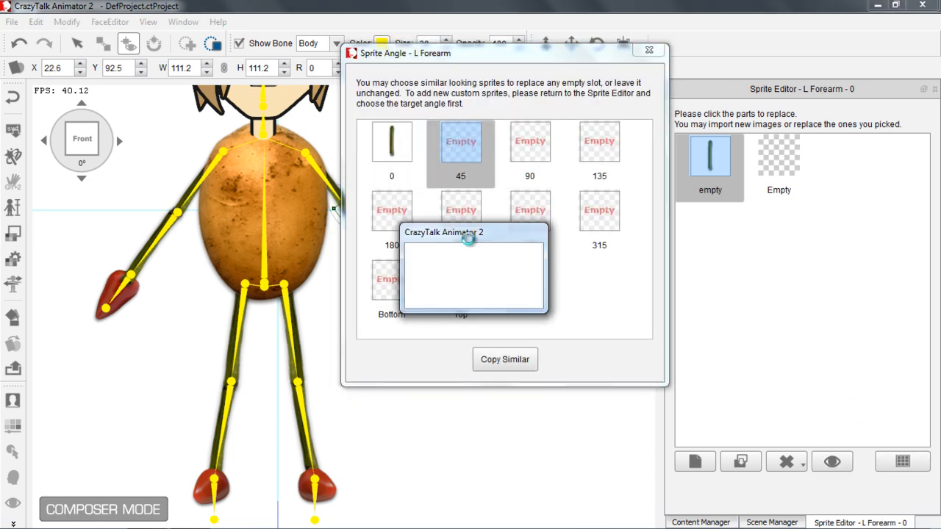
left_click_drag(392, 141, 599, 213)
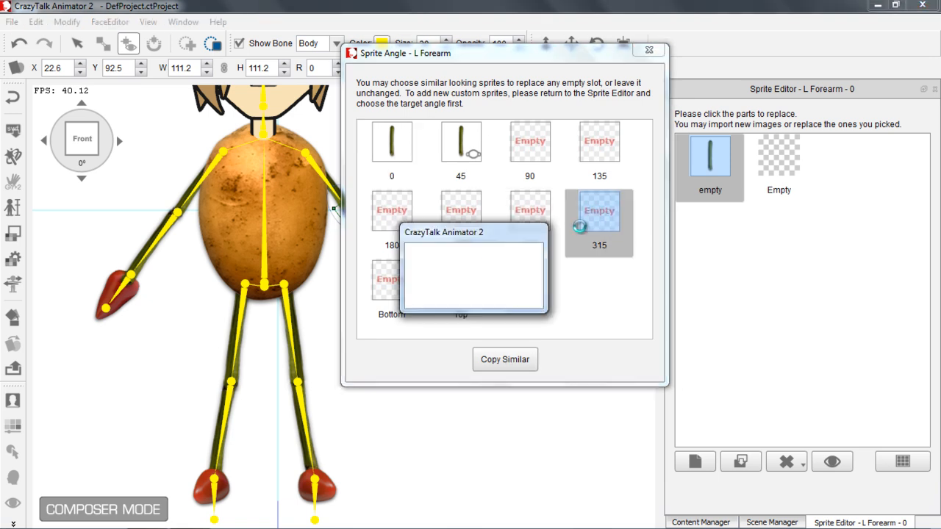
left_click(649, 50)
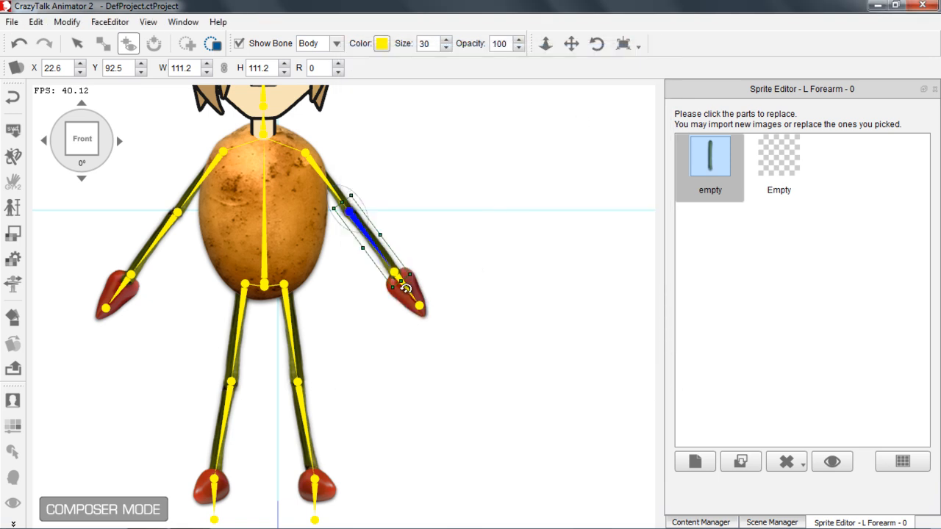
Step: Select the left hand and copy its 0° sprite to its 45° and 315° angles
left_click(406, 290)
left_click(879, 465)
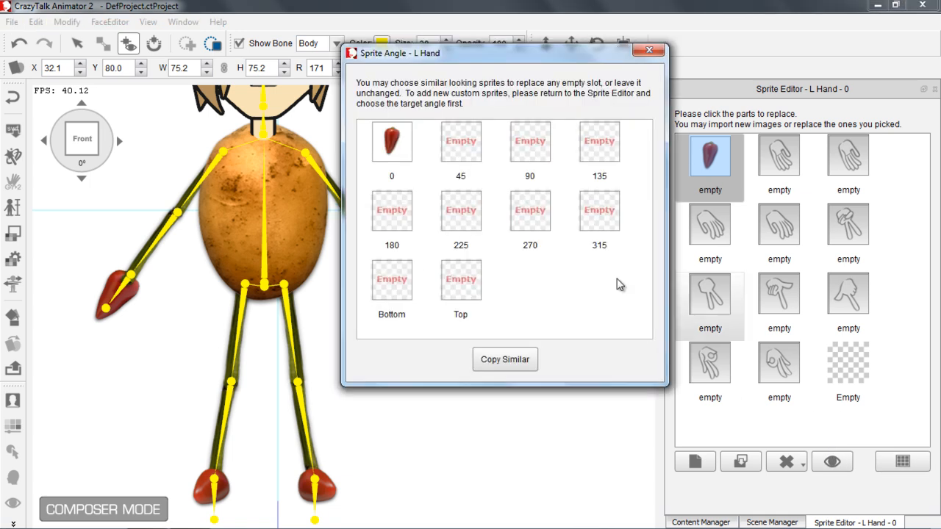
left_click_drag(397, 141, 461, 143)
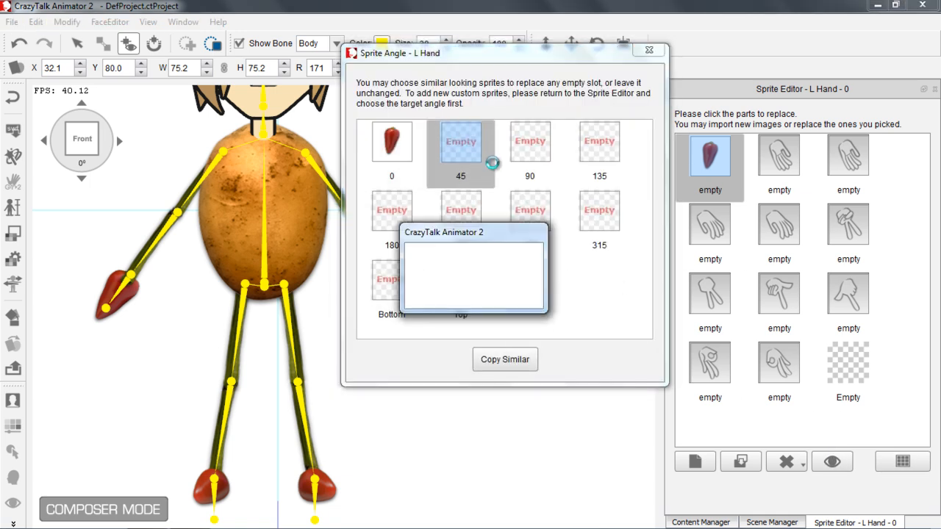
left_click_drag(595, 212, 597, 213)
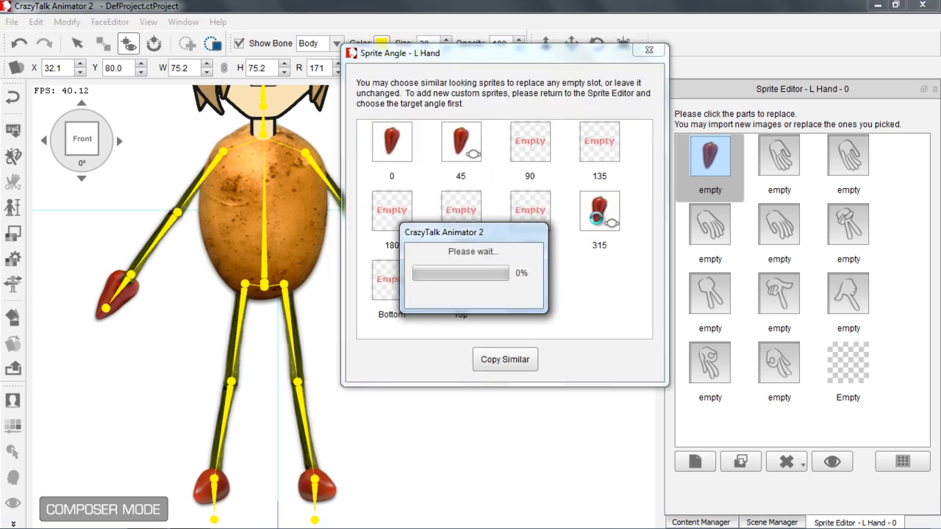
left_click(649, 50)
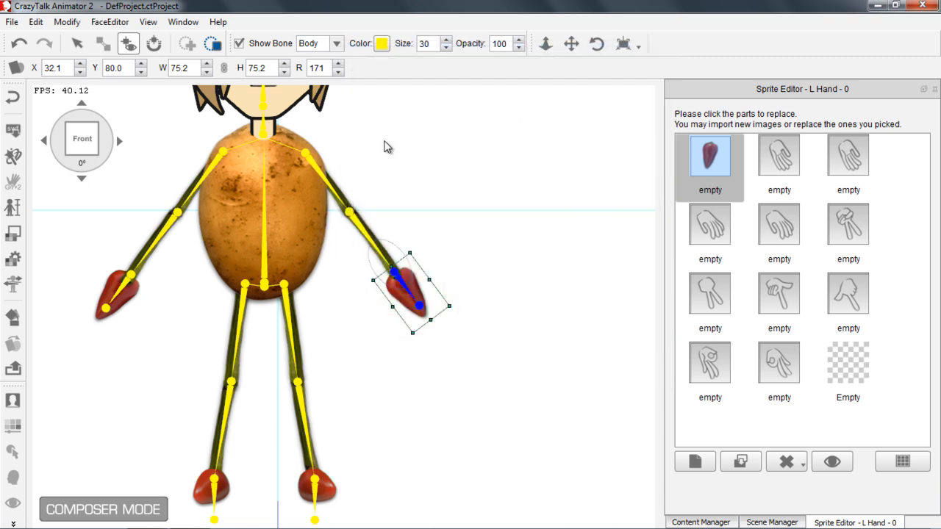
Step: Check in the sprite angle overview which angles of the left arm have a sprite
left_click(334, 194)
left_click(321, 173)
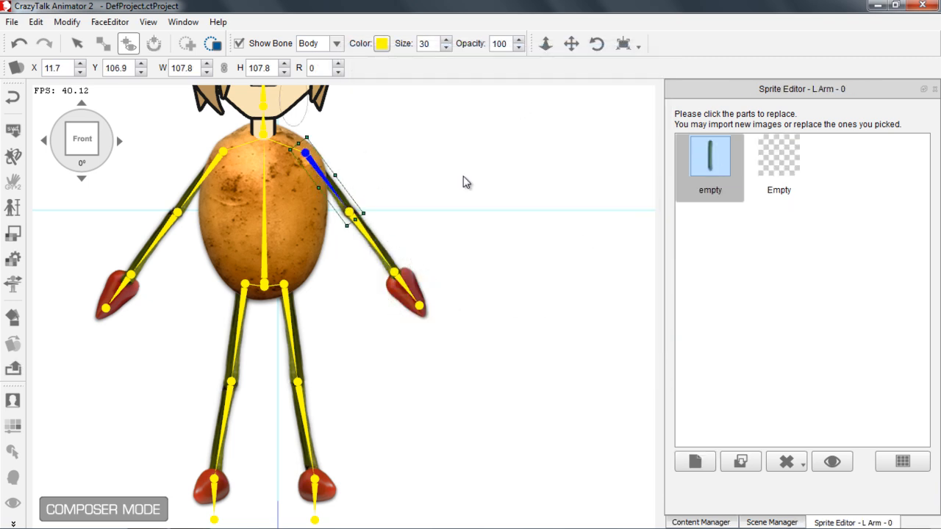
left_click(902, 461)
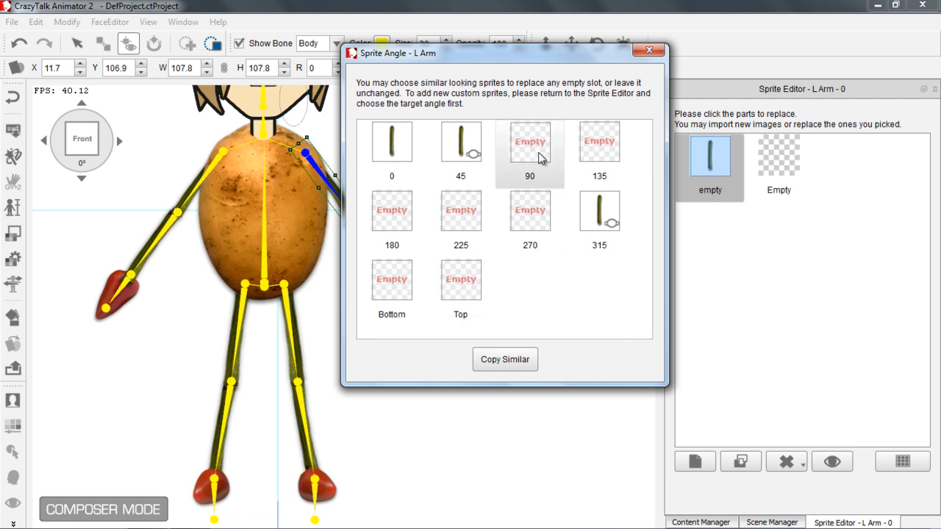
left_click(648, 52)
Step: Turn the character to its 45° view and inspect how the body parts fit together
scroll(424, 239, "down", 4)
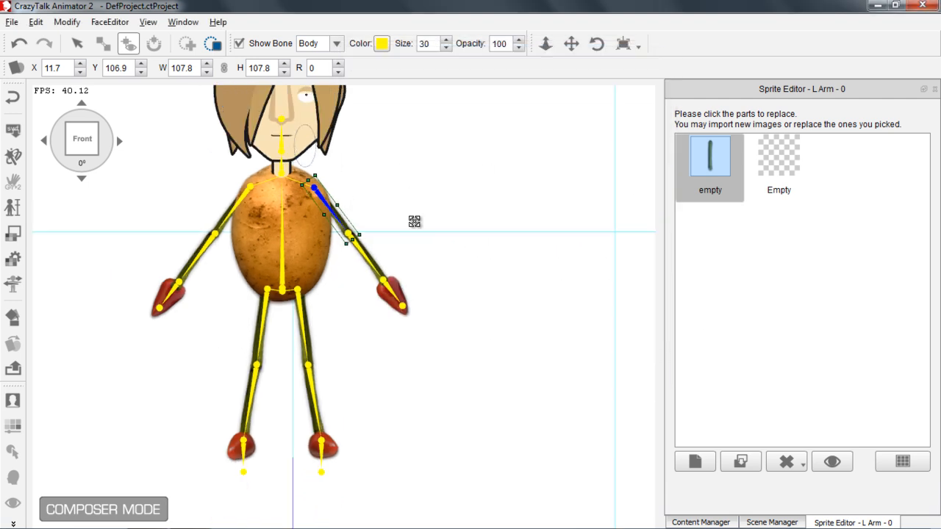
left_click(117, 141)
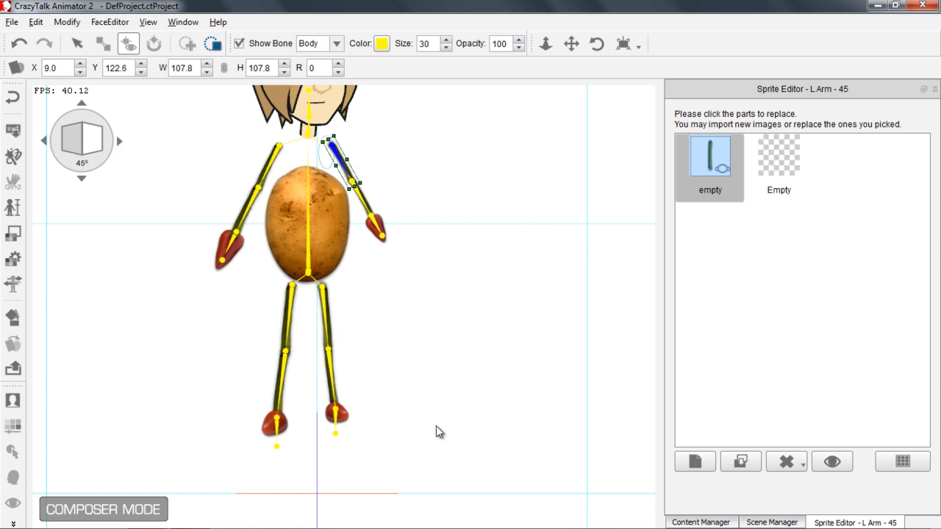
scroll(395, 340, "up", 4)
scroll(382, 287, "down", 4)
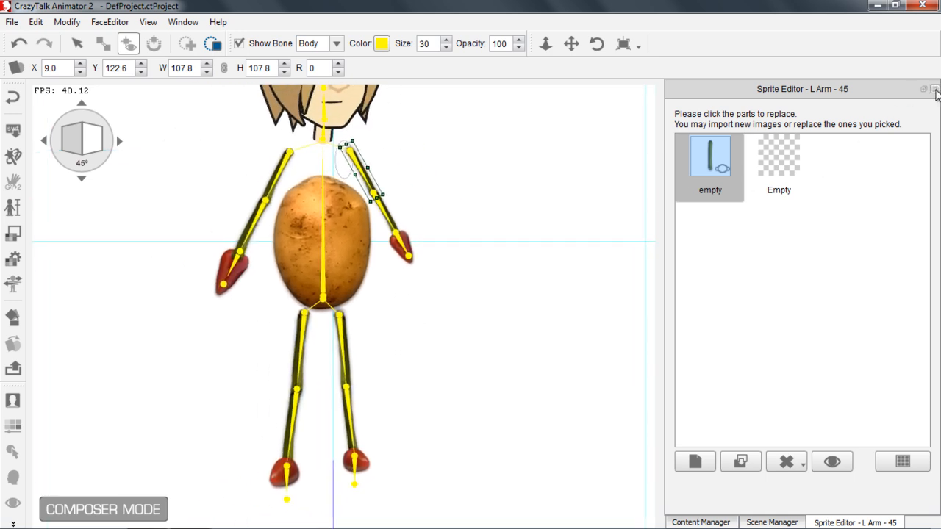
Step: In the 45° view, move the mirrored thighs up to about Y 82.4 and the mirrored arms down to about Y 113.8, against the potato torso
left_click(583, 137)
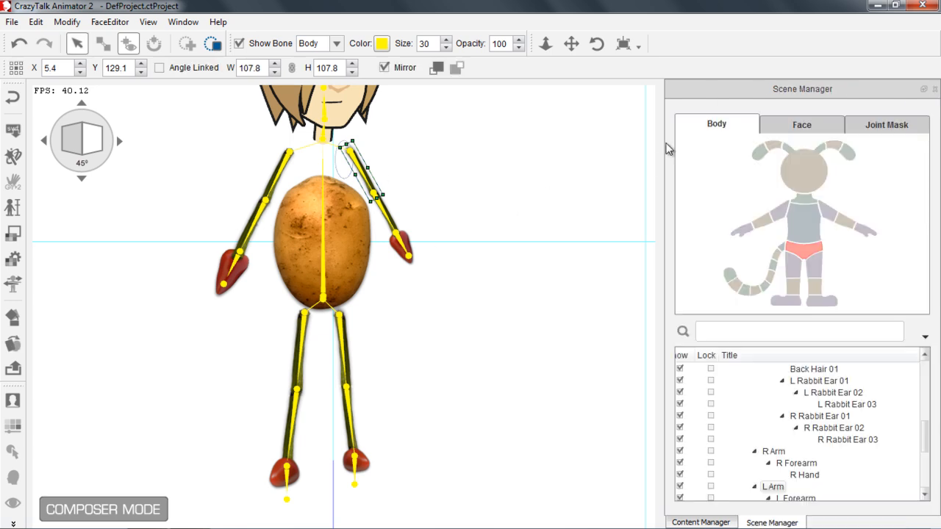
left_click(341, 344)
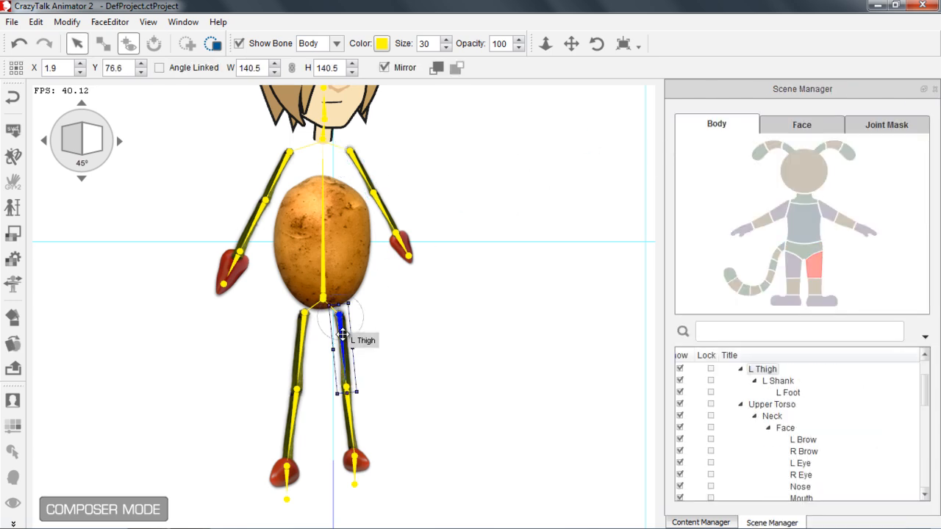
left_click_drag(341, 338, 341, 318)
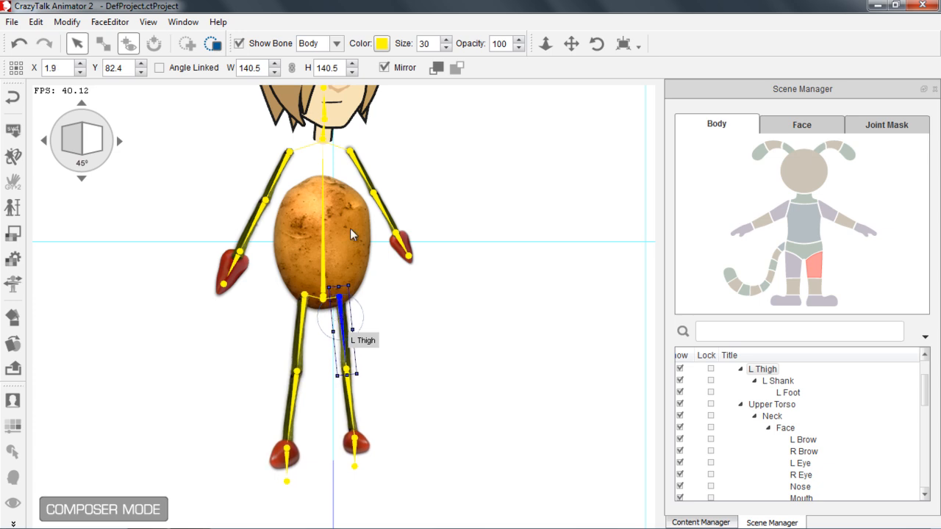
left_click(361, 161)
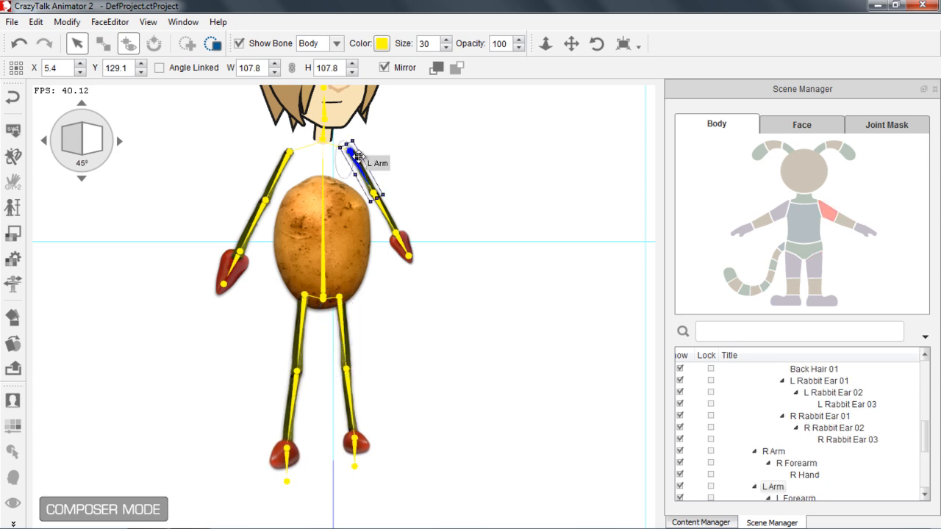
left_click_drag(355, 159, 361, 204)
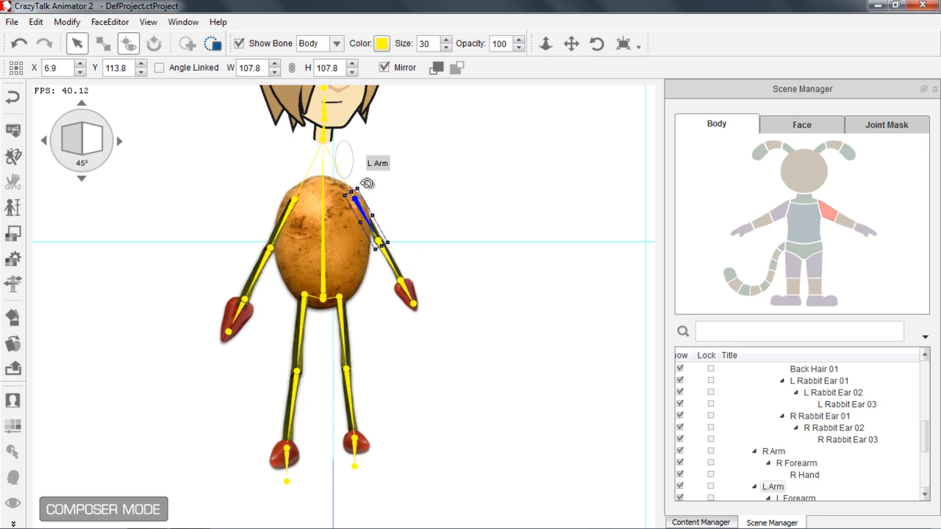
Step: Lower the neck onto the top of the potato in the 45° view, to about Y 118.8, and compare it with the 0° view
left_click_drag(344, 151, 318, 221)
left_click(318, 192)
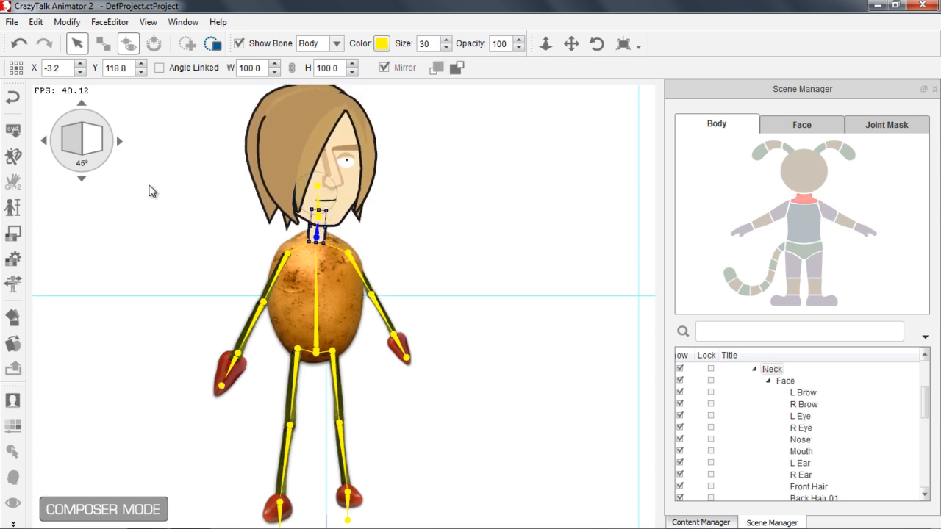
left_click(44, 141)
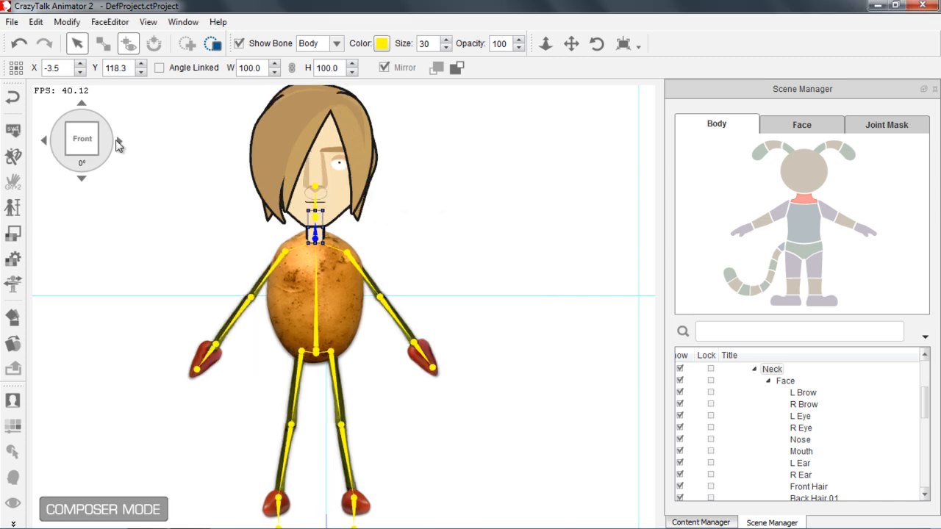
left_click(119, 142)
Step: In the 315° view, raise the mirrored thighs to about Y 82.4 so both legs meet the potato's bottom
left_click(44, 141)
left_click(45, 141)
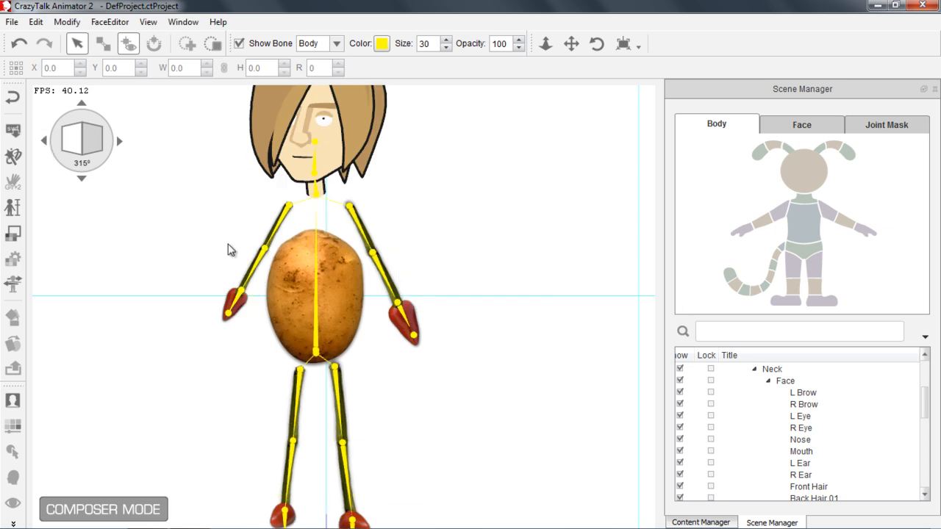
mouse_move(344, 328)
left_mouse_down()
mouse_move(390, 286)
mouse_move(356, 332)
mouse_move(354, 323)
left_mouse_up()
scroll(390, 291, "down", 1)
left_click(355, 345)
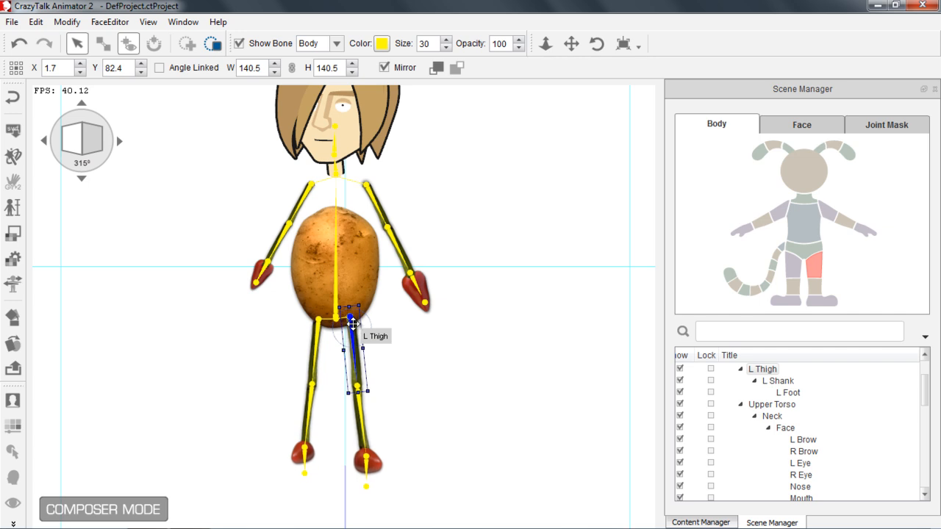
Step: In the 315° view, lower the mirrored arms to about Y 113.5 and the neck to about Y 119.2, then compare the 0° and 45° views
left_click(375, 204)
left_click_drag(371, 193, 369, 237)
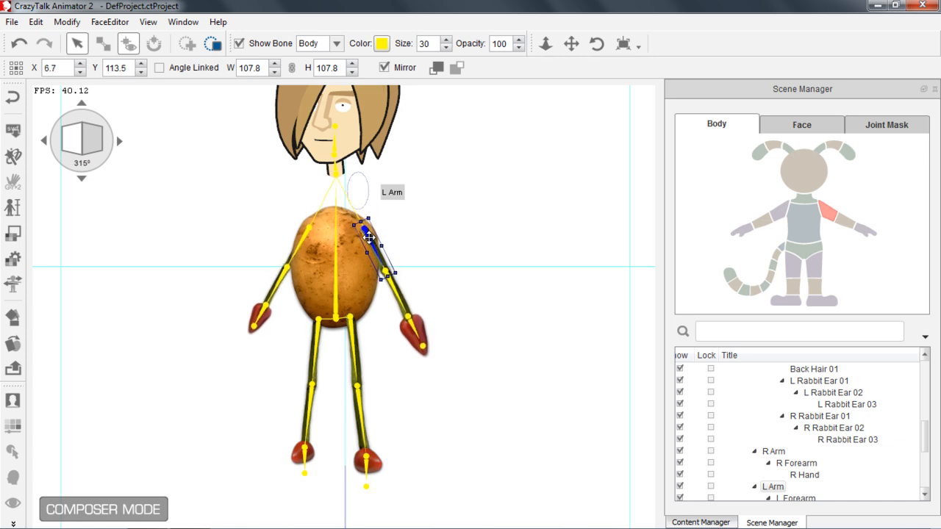
left_click(336, 161)
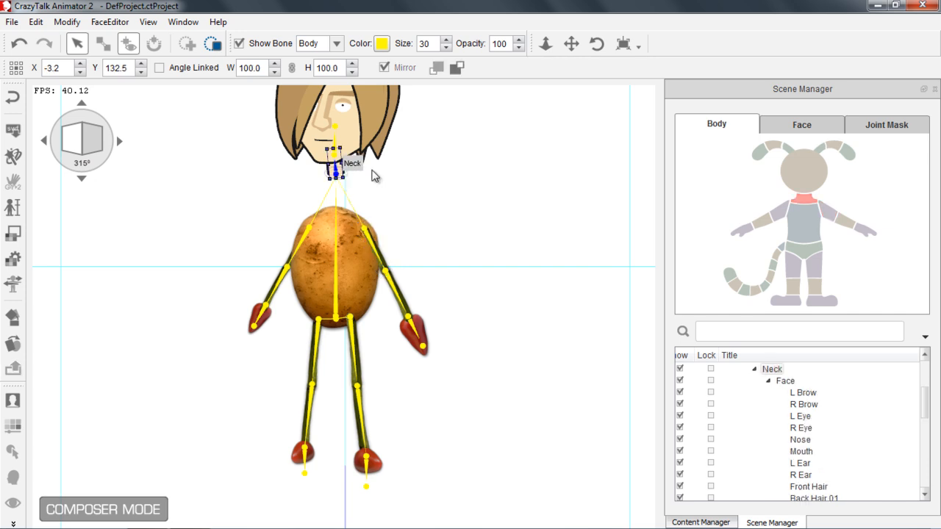
left_click_drag(335, 161, 334, 201)
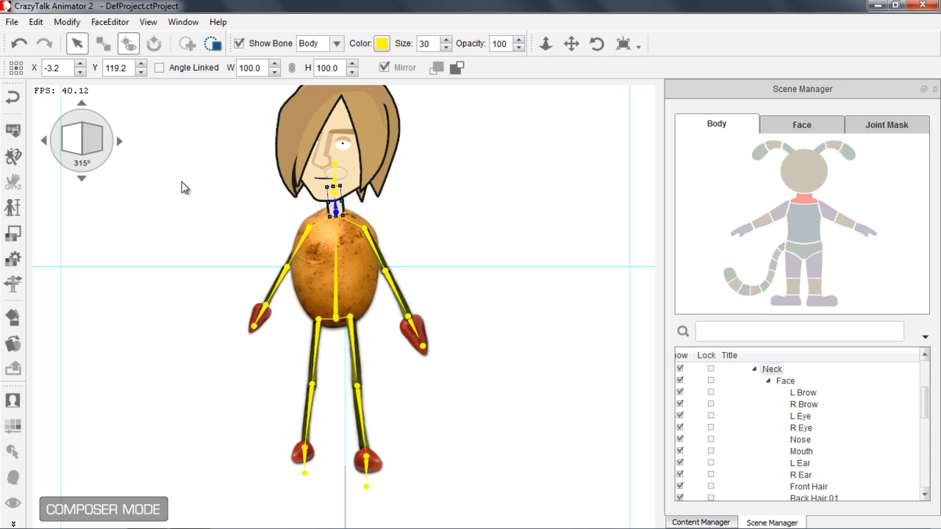
left_click(122, 148)
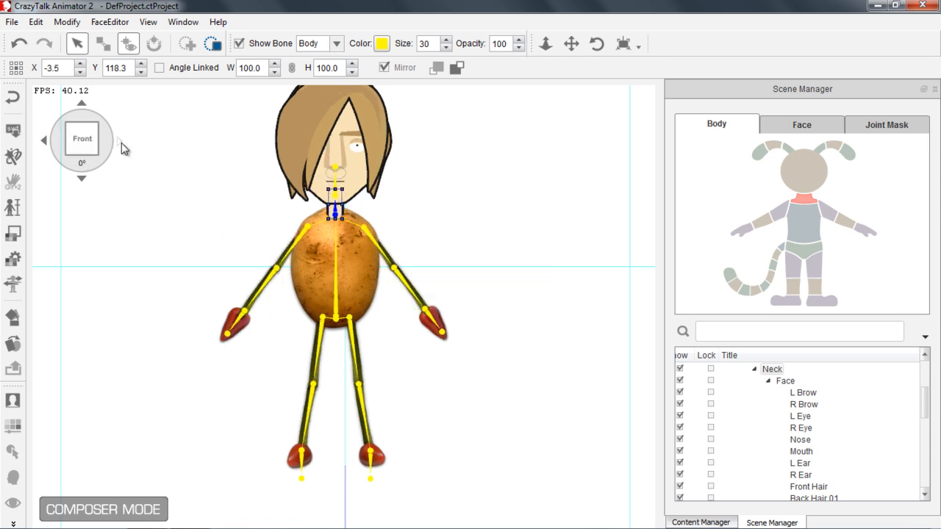
left_click(119, 146)
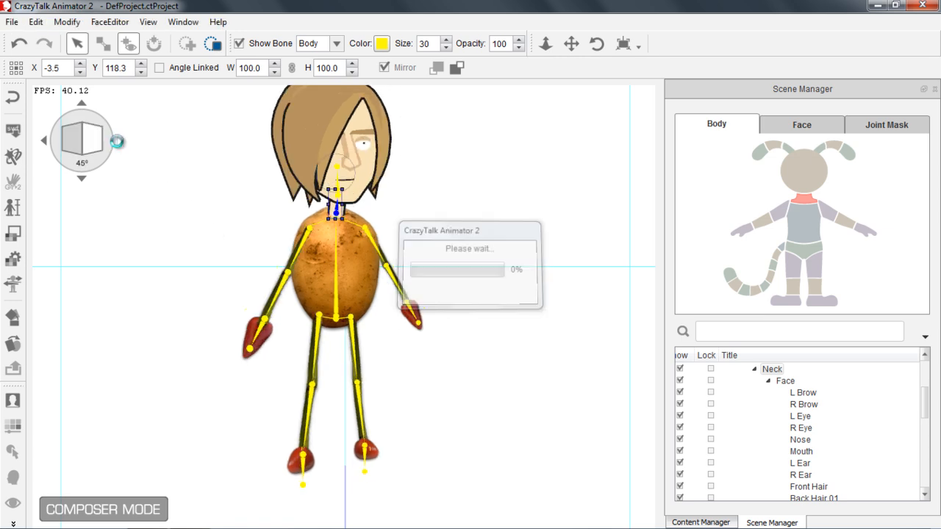
Step: In the 0° view, place the left shoulder's joint mask over the shoulder joint and rotate it in line with the upper arm
left_click(45, 142)
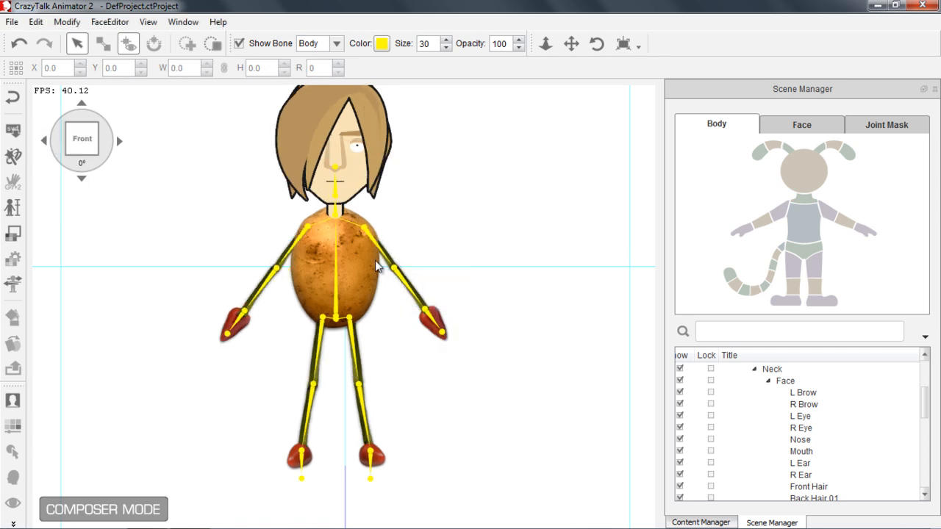
scroll(433, 255, "up", 2)
left_click_drag(418, 206, 420, 237)
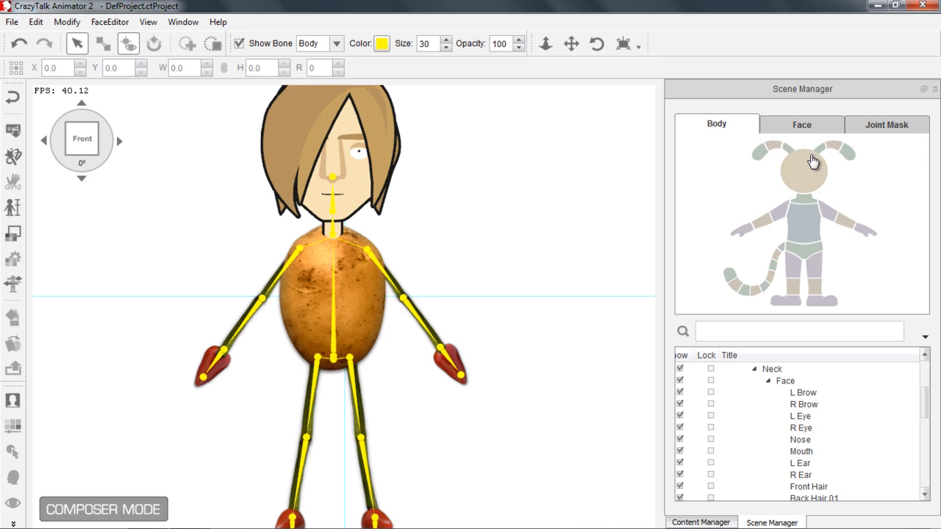
left_click(876, 131)
left_click(818, 208)
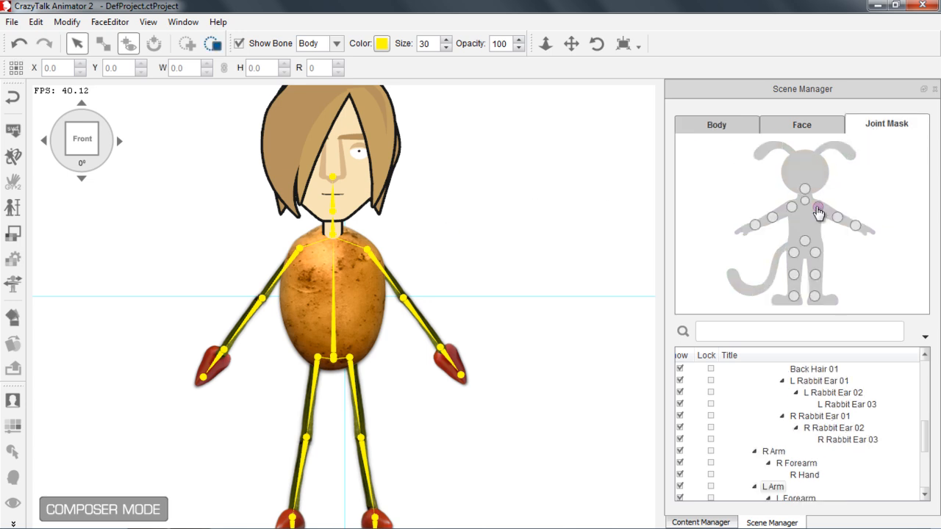
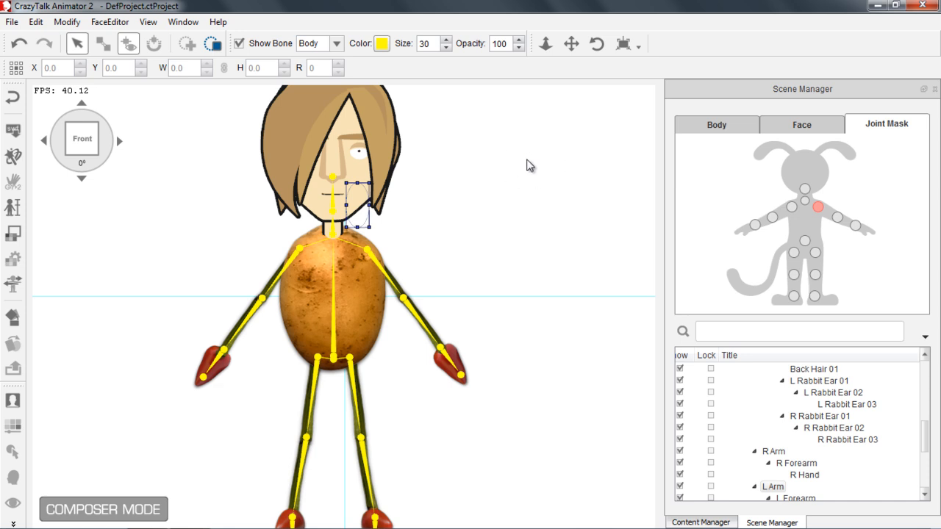
left_click_drag(355, 206, 368, 250)
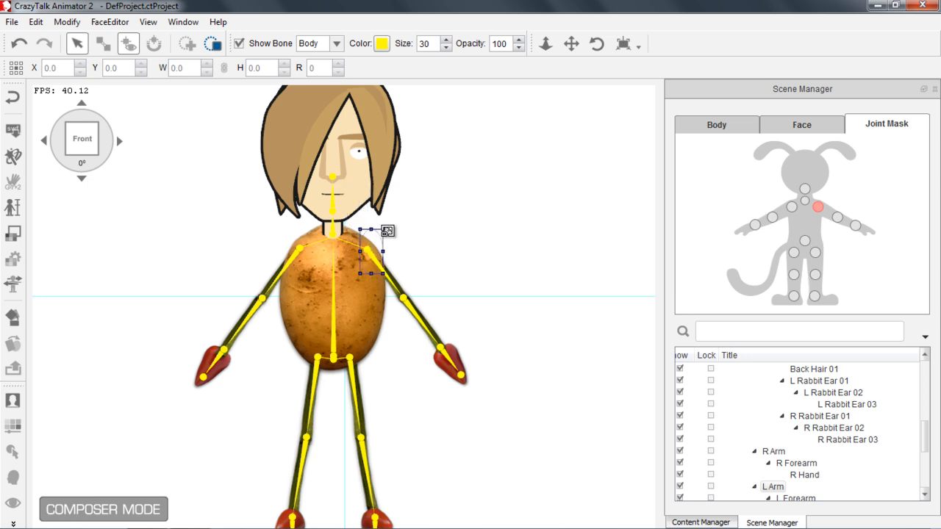
left_click_drag(393, 230, 384, 228)
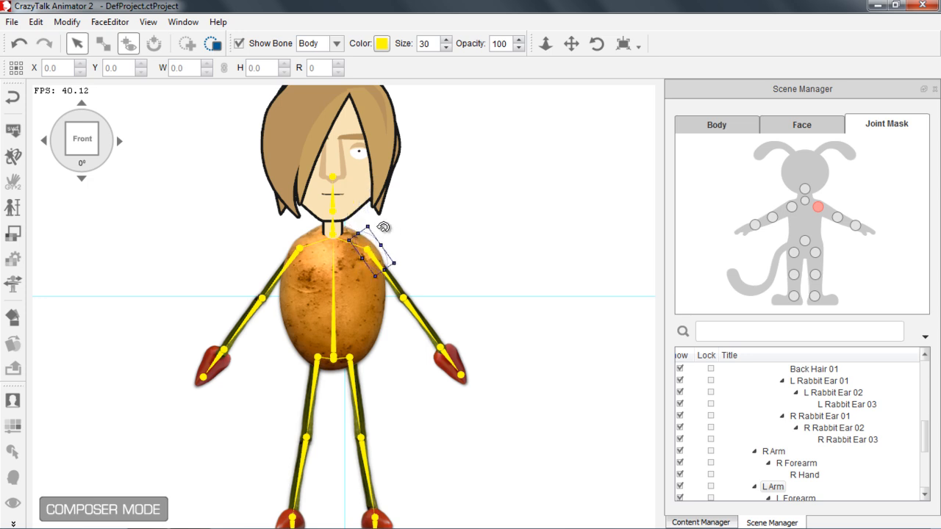
Step: Place the right shoulder's joint mask over the shoulder joint, angled along the right upper arm
left_click(791, 209)
left_click_drag(306, 205, 311, 263)
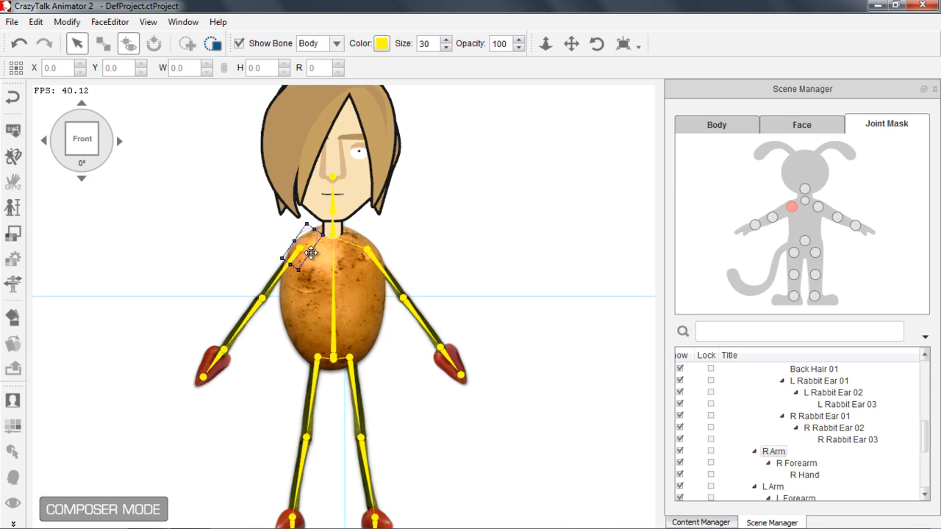
left_click_drag(275, 281, 278, 282)
Step: Check the right elbow, right wrist, hip and waist joint masks, and move the neck's lower joint mask down to the base of the neck
left_click(772, 218)
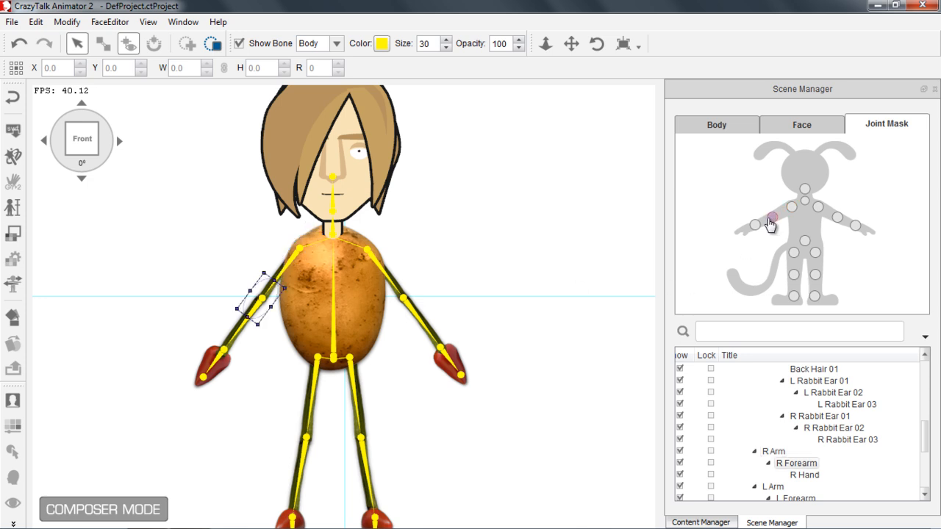
left_click(755, 227)
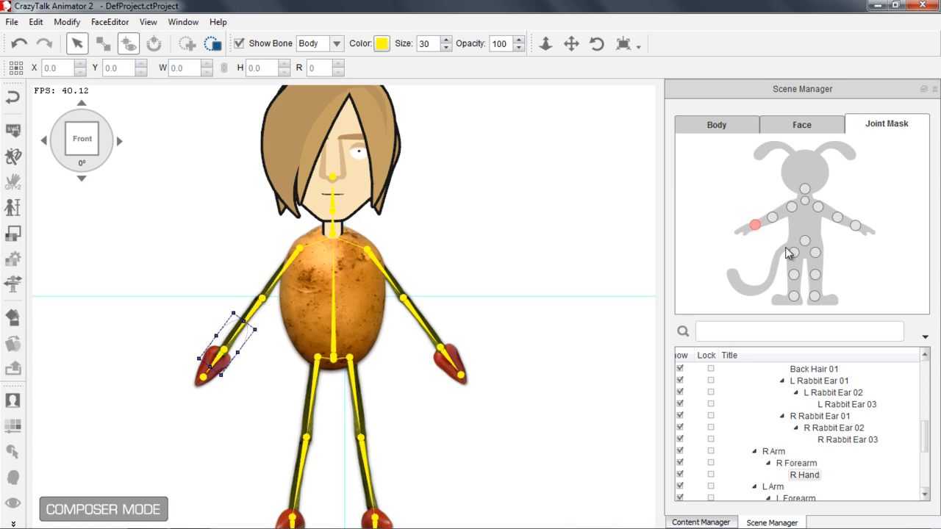
left_click(795, 253)
left_click(816, 253)
left_click(806, 242)
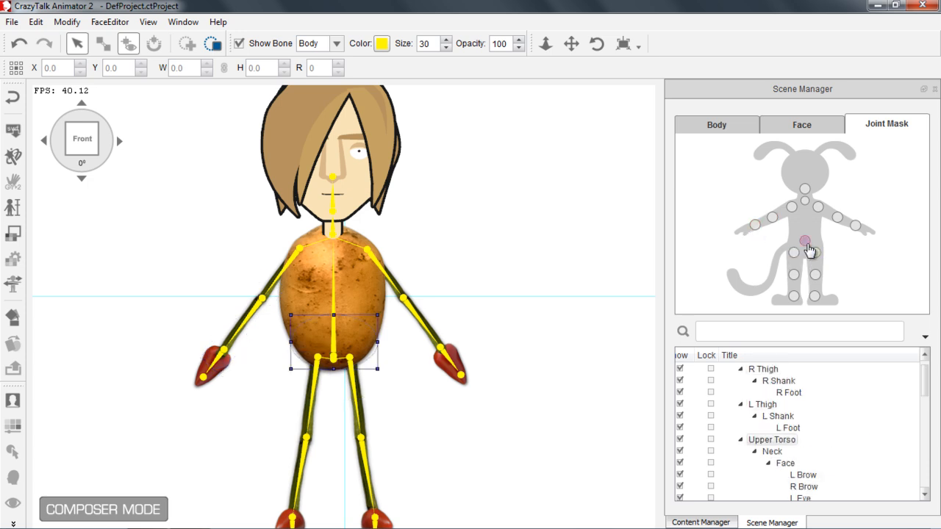
left_click(805, 202)
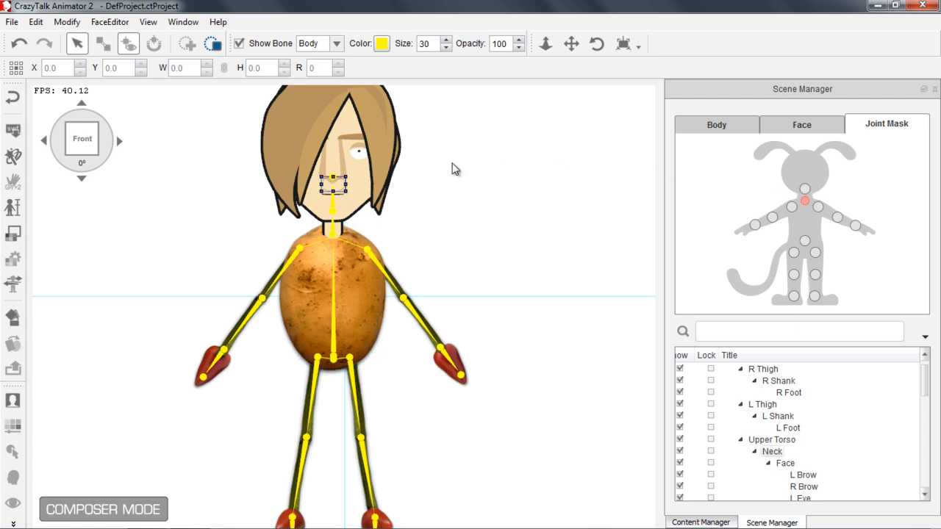
left_click_drag(337, 184, 337, 235)
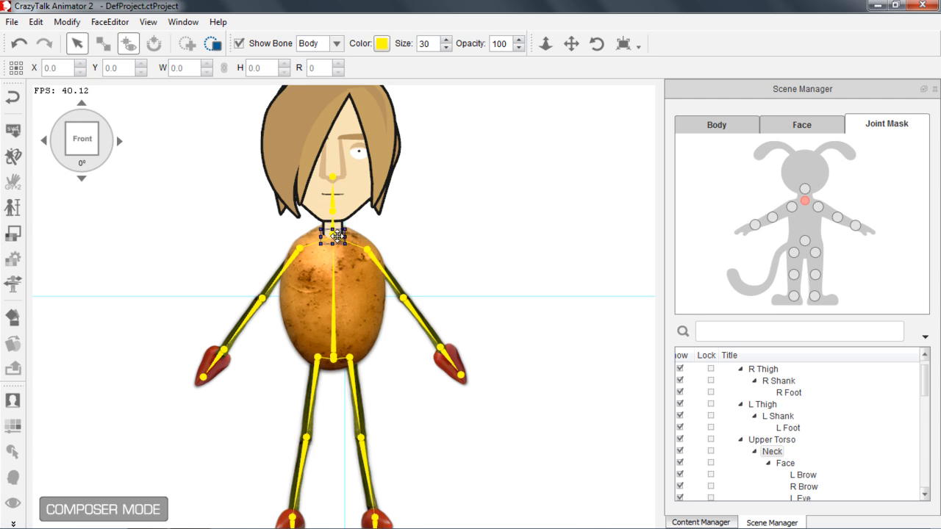
Step: Examine how the joint masks of the right leg, waist and left hip sit on the character's joints
left_click_drag(401, 382, 394, 287)
scroll(394, 287, "down", 1)
left_click(795, 275)
left_click(794, 295)
left_click(797, 255)
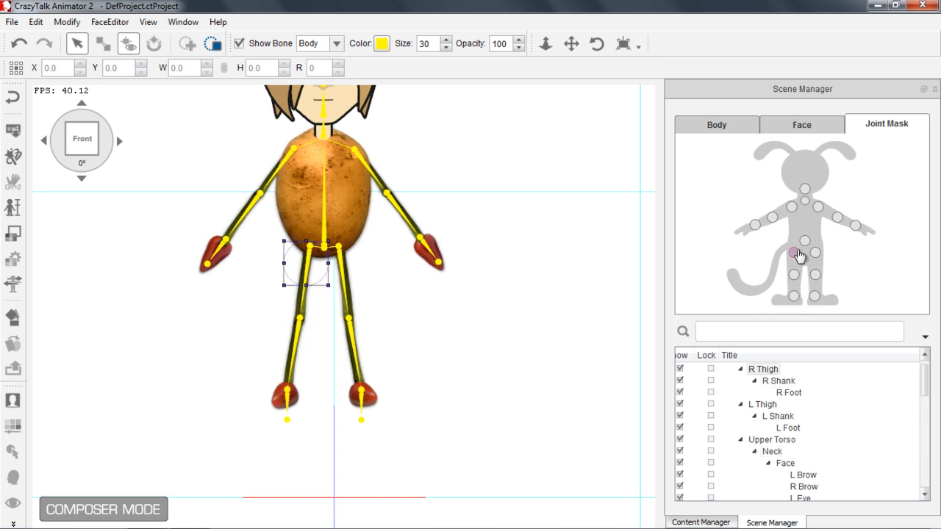
left_click(805, 240)
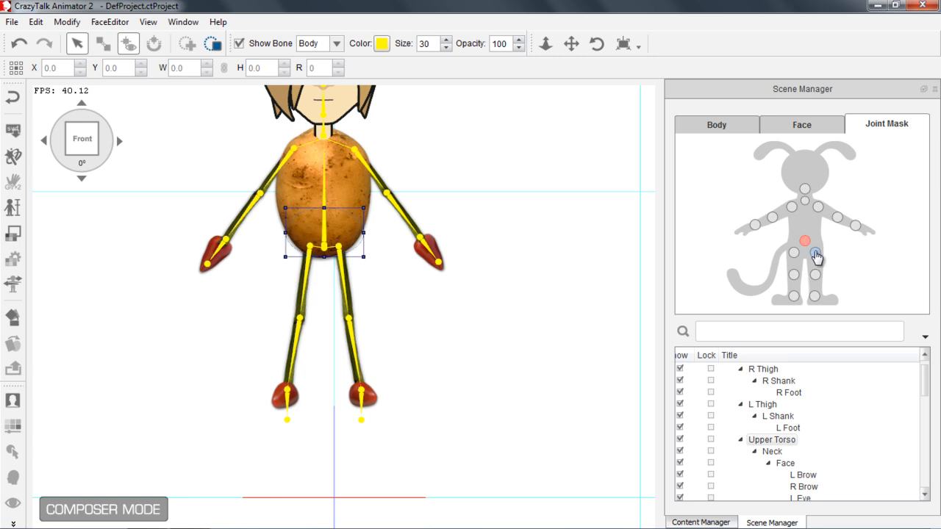
left_click(816, 254)
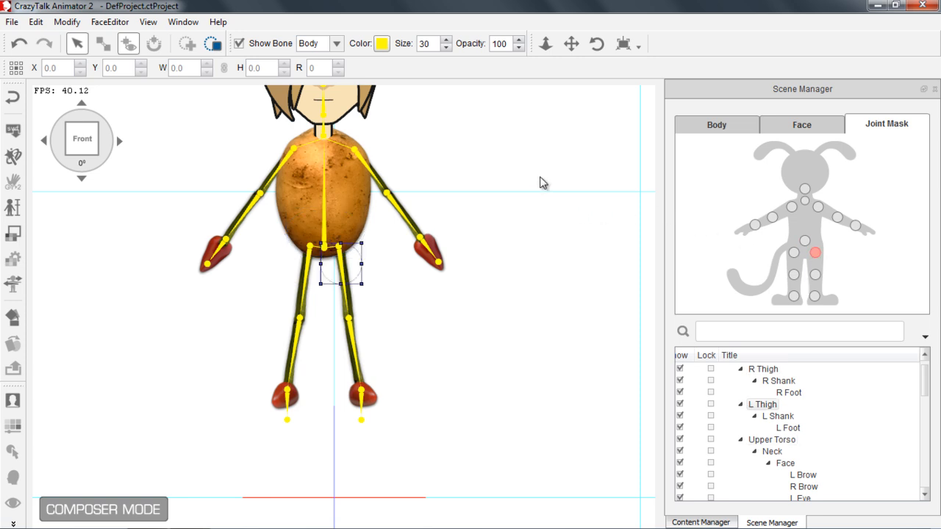
left_click_drag(452, 185, 472, 291)
scroll(472, 292, "down", 1)
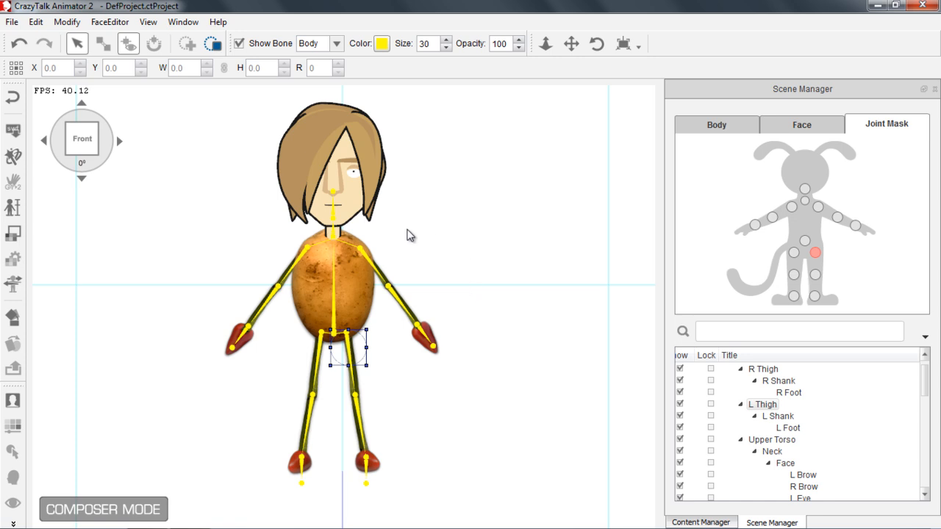
Step: Return the character to Stage mode and apply the front-facing 0° Walk_Male motion from the 2D 01_Move templates
left_click(13, 98)
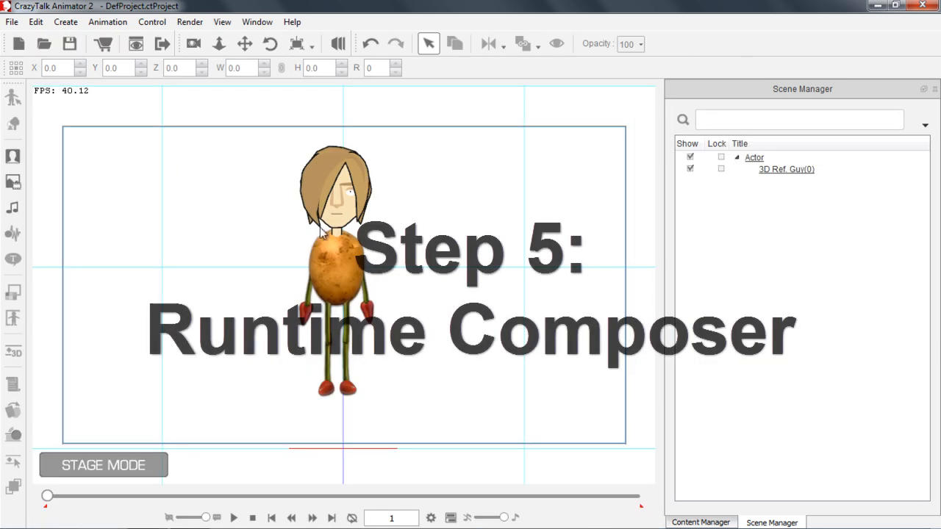
left_click(343, 257)
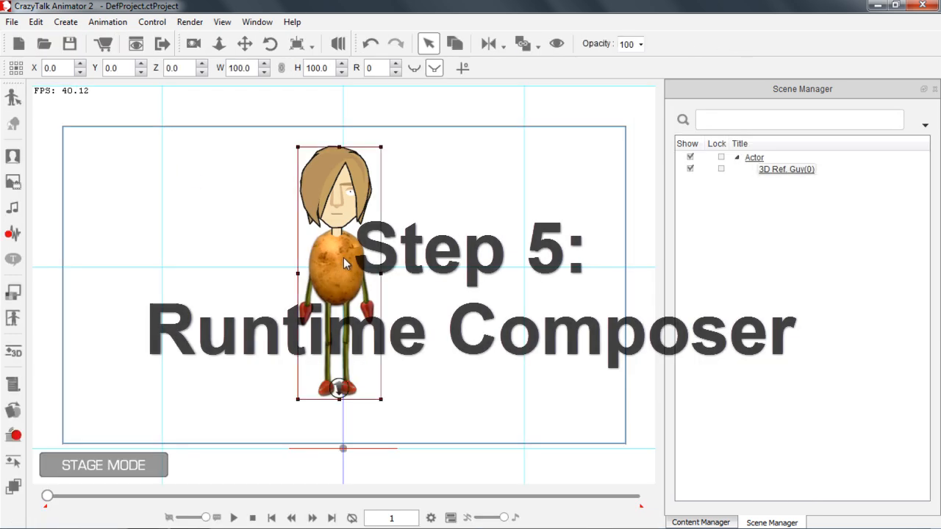
left_click(700, 522)
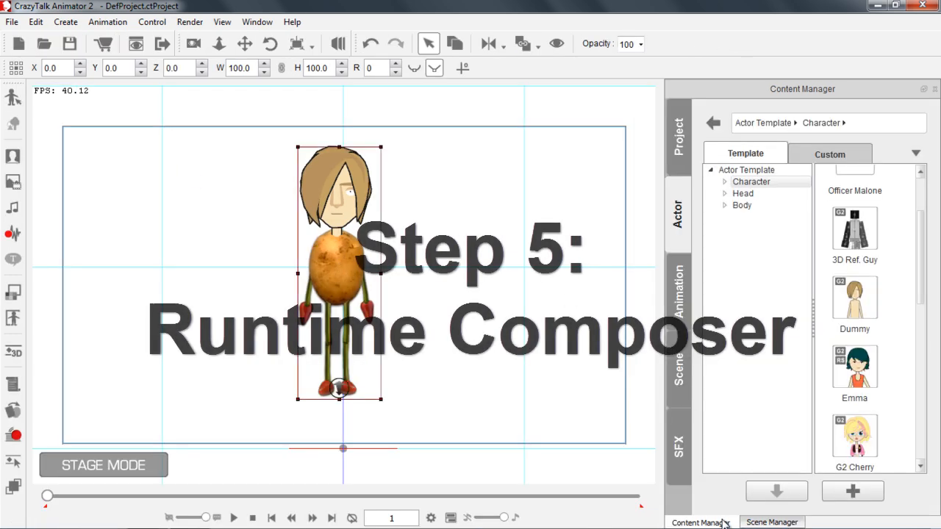
left_click(680, 288)
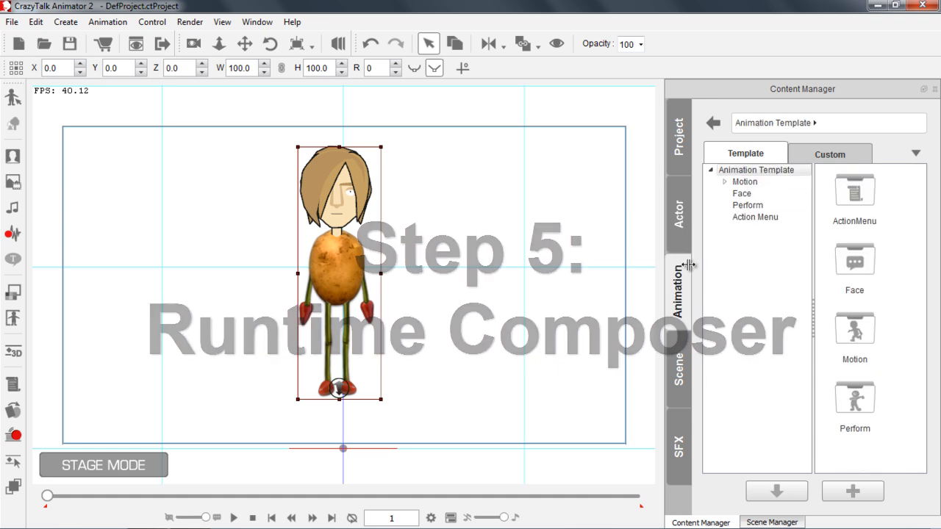
left_click(744, 183)
double_click(859, 209)
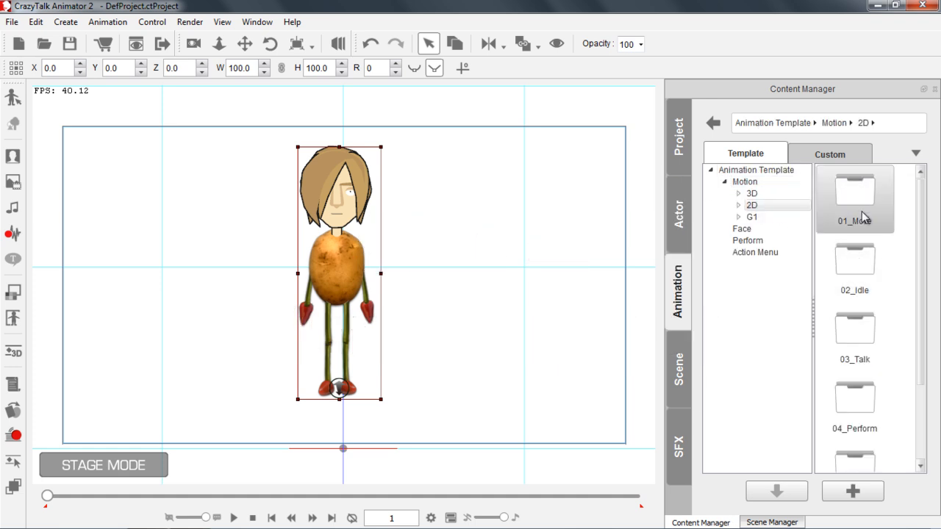
double_click(857, 210)
left_click_drag(921, 213, 927, 381)
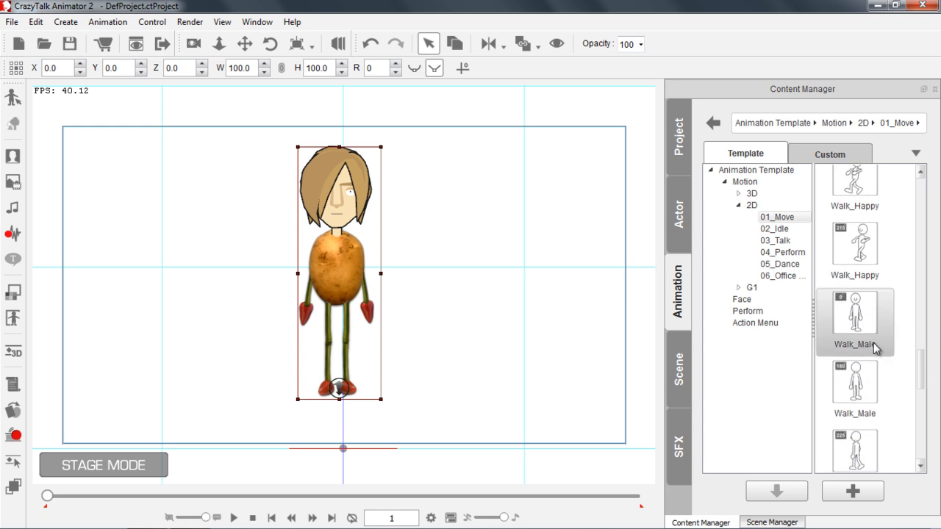
left_click_drag(507, 317, 484, 303)
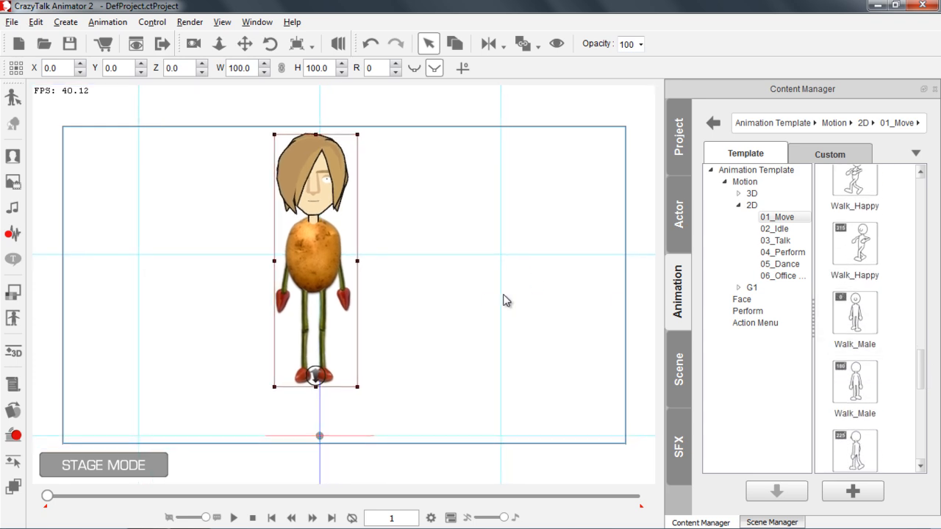
double_click(859, 316)
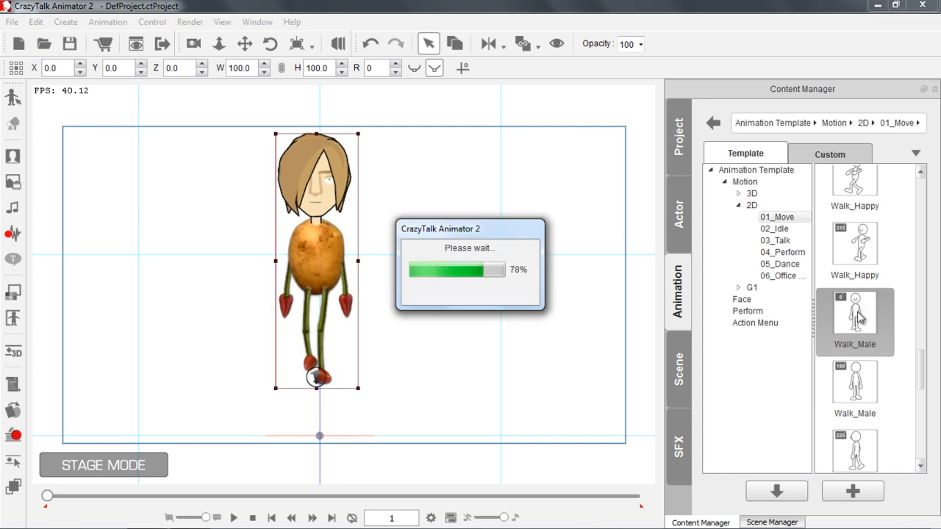
left_click(314, 373)
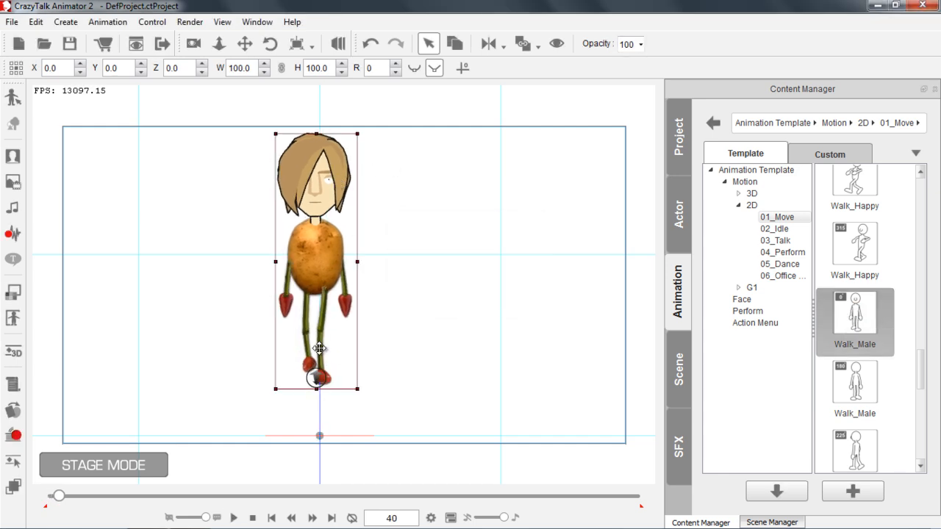
Step: Lengthen the walk clip on the character's 2D Motion track so the walk repeats, and return to the first frame
key("F3")
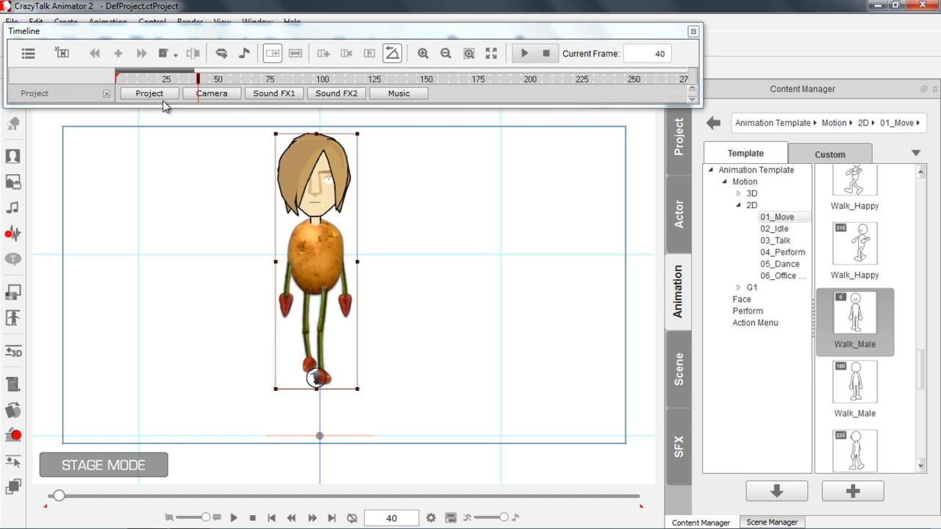
left_click(62, 54)
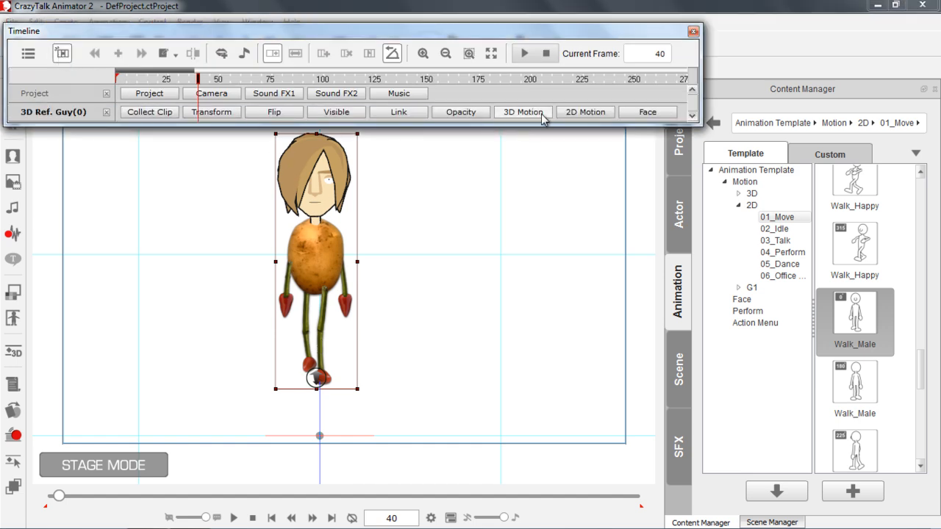
left_click(582, 117)
left_click_drag(198, 130, 373, 134)
left_click_drag(213, 80, 118, 79)
left_click(692, 32)
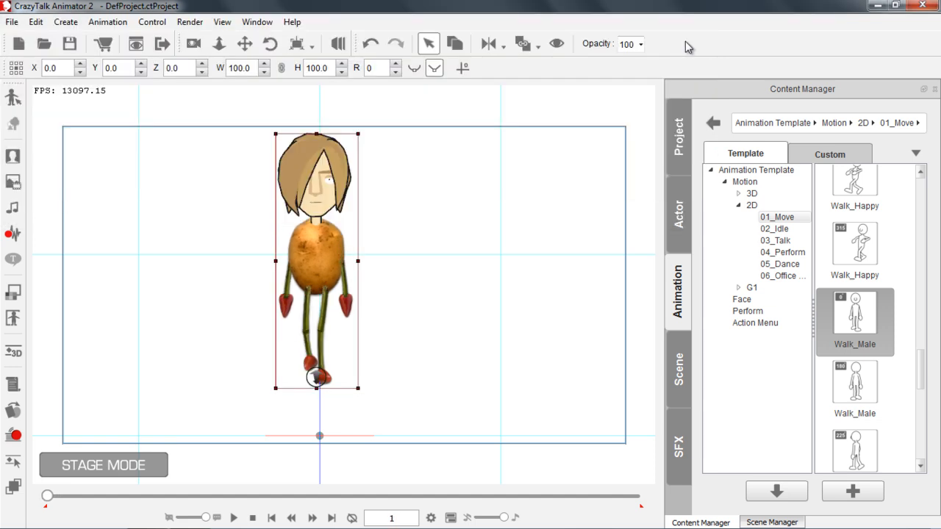
Step: Play the walk several times to check how the character's arms and legs sit against the potato body
left_click_drag(460, 328, 399, 144)
mouse_move(418, 281)
left_mouse_down()
mouse_move(429, 286)
mouse_move(418, 297)
left_mouse_up()
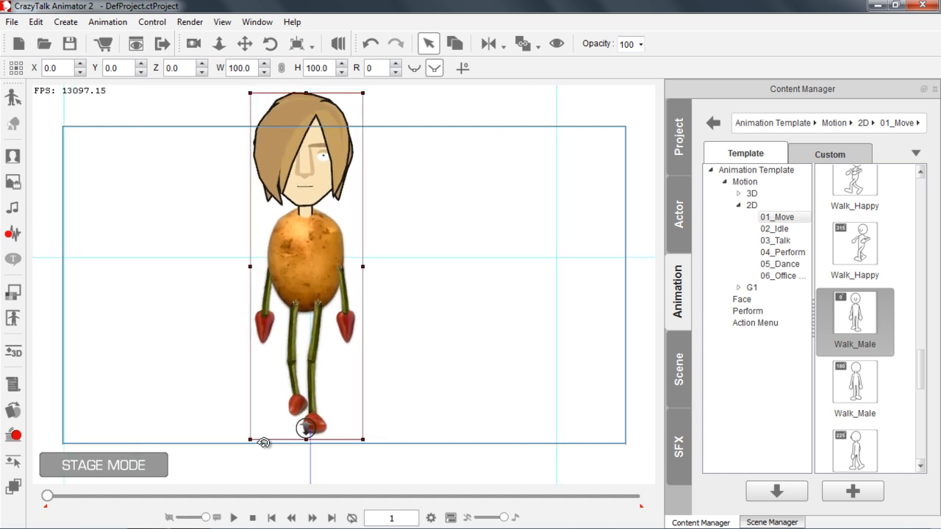
left_click(236, 518)
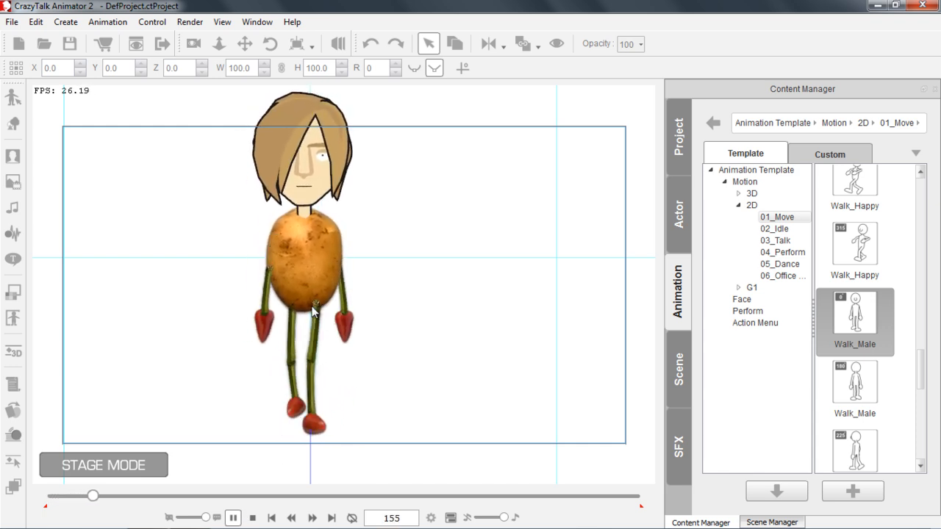
left_click(252, 518)
left_click(234, 519)
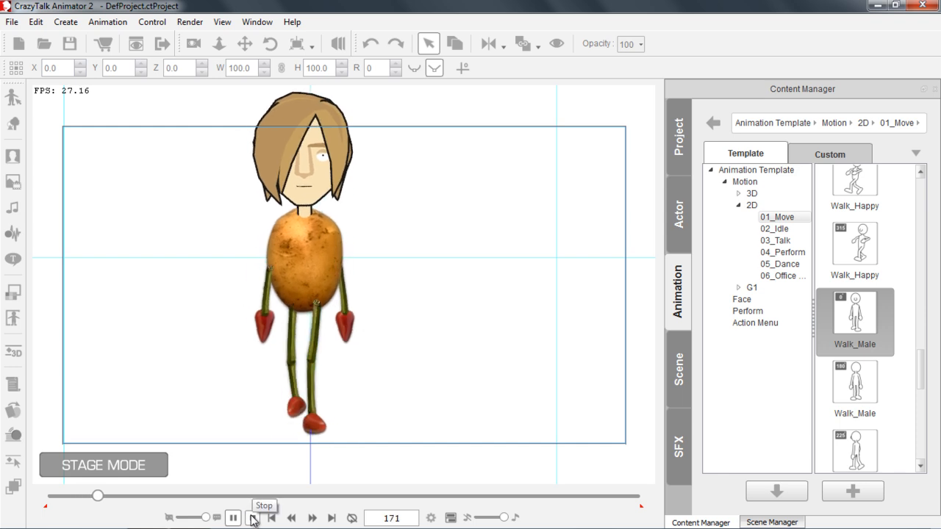
left_click(253, 519)
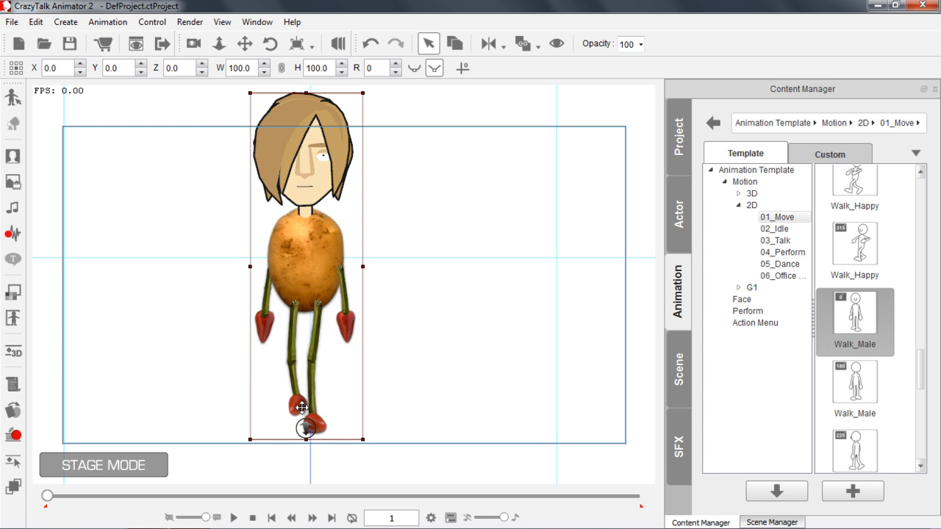
left_click(236, 517)
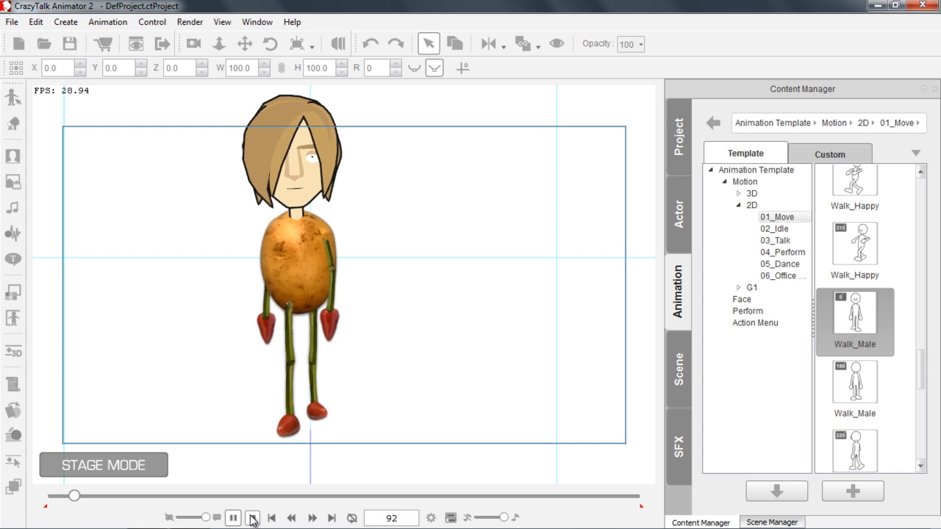
left_click(252, 518)
Step: In the Runtime Composer, move the left upper arm's bone outward to X 11.2, Y 112.2
left_click_drag(343, 414, 333, 250)
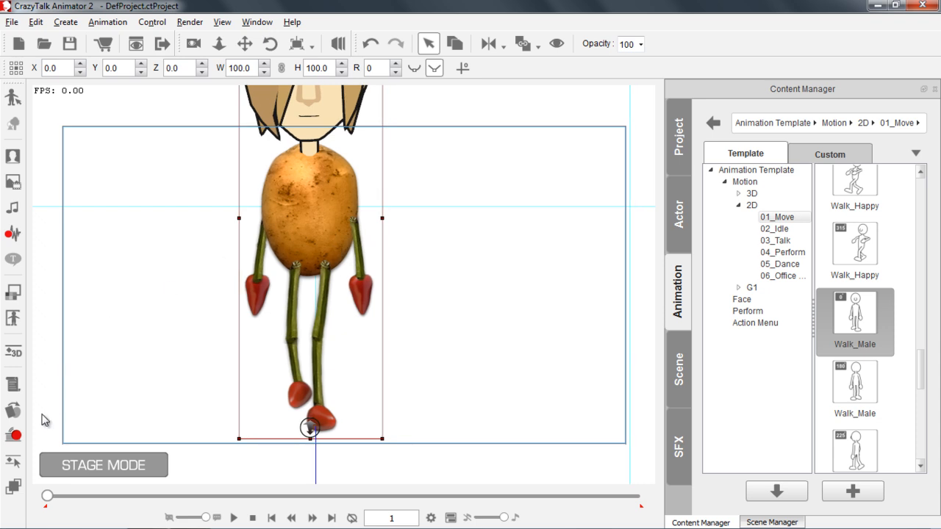
left_click(13, 319)
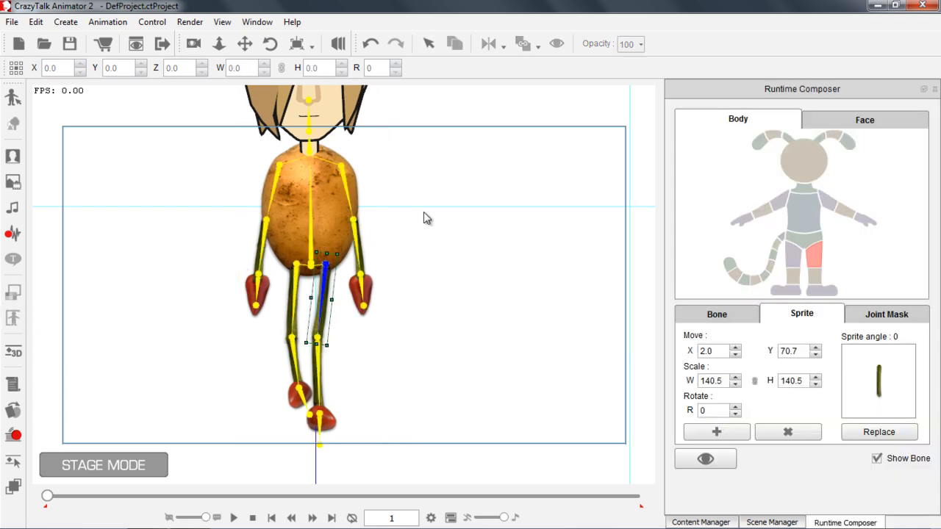
mouse_move(423, 193)
left_mouse_down()
mouse_move(410, 212)
mouse_move(415, 207)
left_mouse_up()
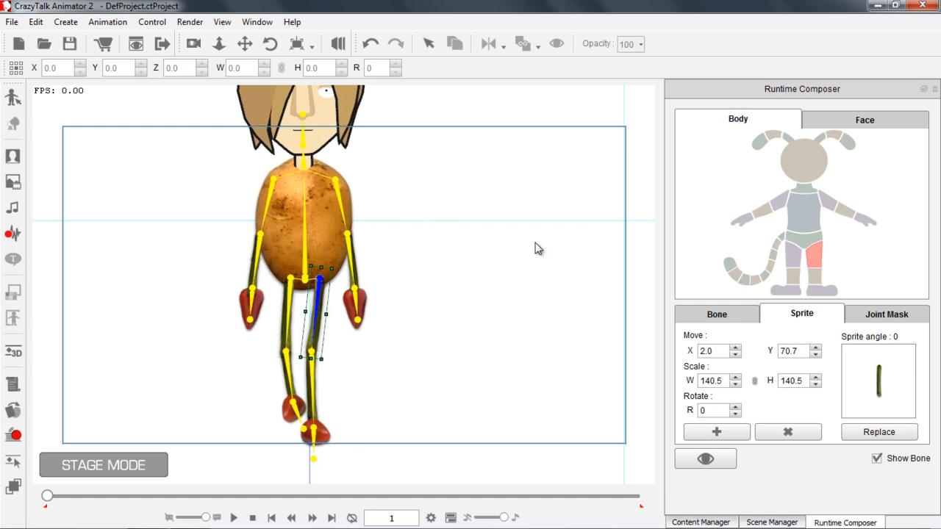
left_click(717, 315)
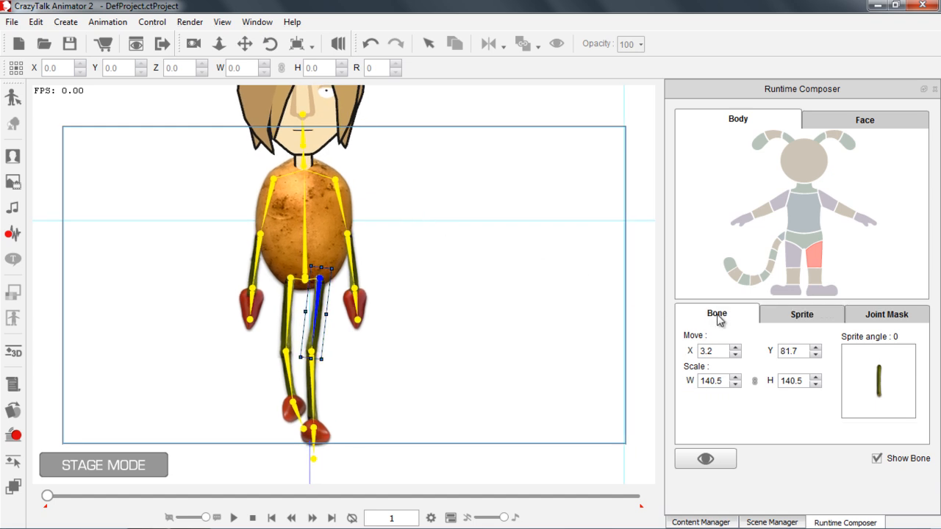
left_click(339, 194)
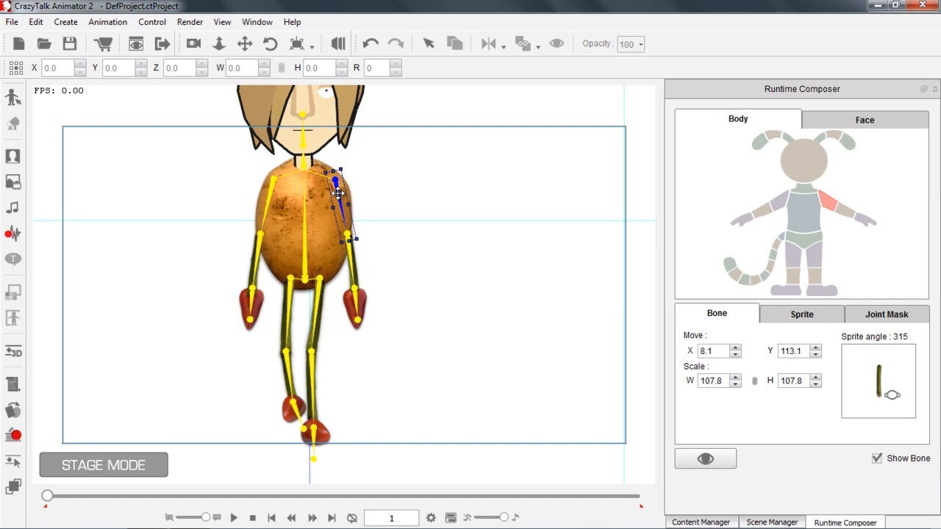
left_click_drag(337, 193, 341, 216)
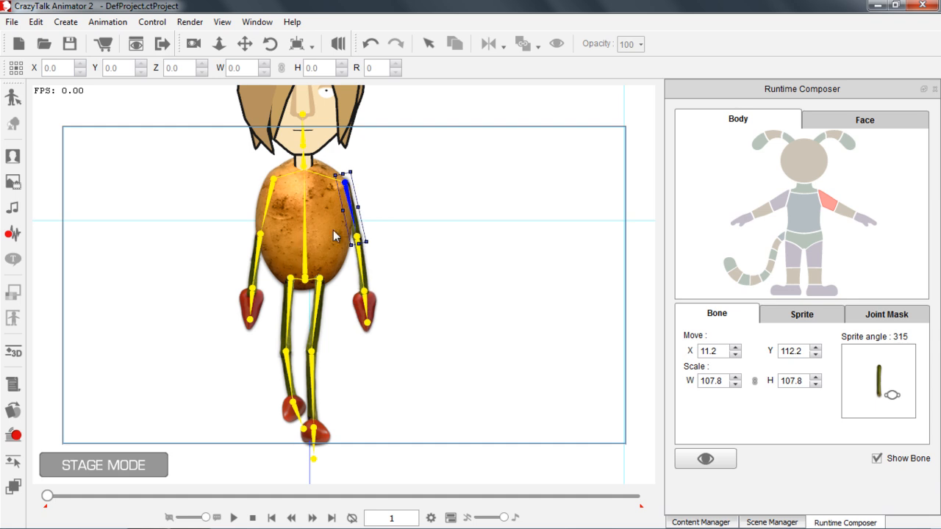
Step: Move the right upper arm's bone outward to X -15.3, Y 112.6, and hide the bone display
left_click(779, 202)
left_click_drag(264, 218, 253, 219)
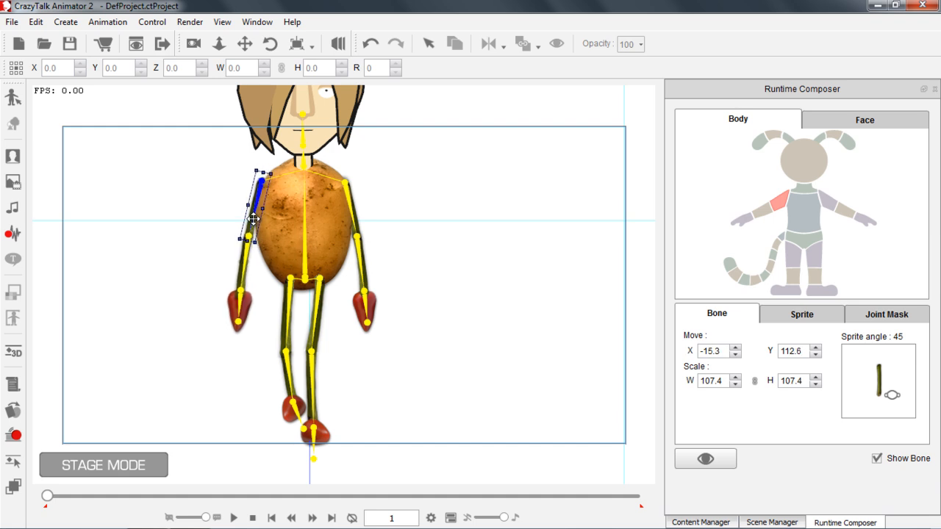
left_click(877, 458)
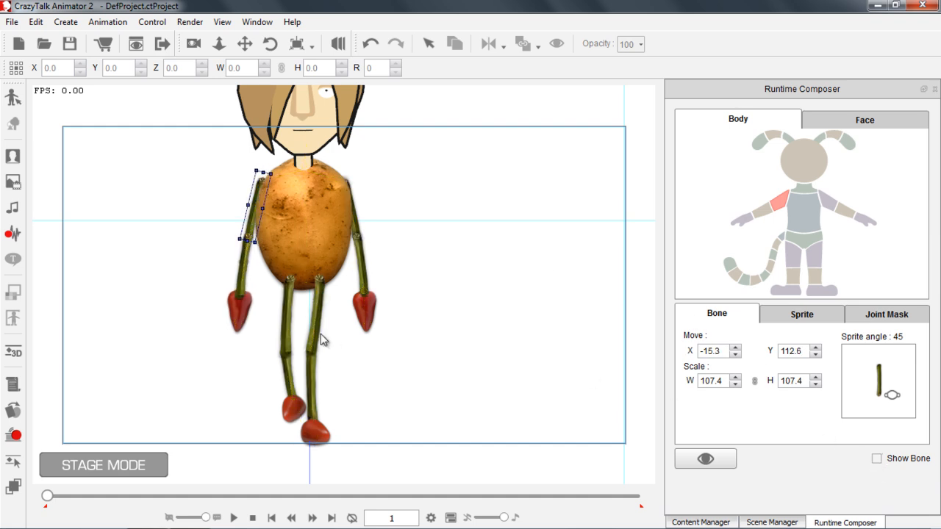
Step: Play the walk to check the repositioned arms and return to the first frame
mouse_move(52, 499)
left_mouse_down()
mouse_move(63, 499)
mouse_move(40, 501)
left_mouse_up()
left_click(234, 518)
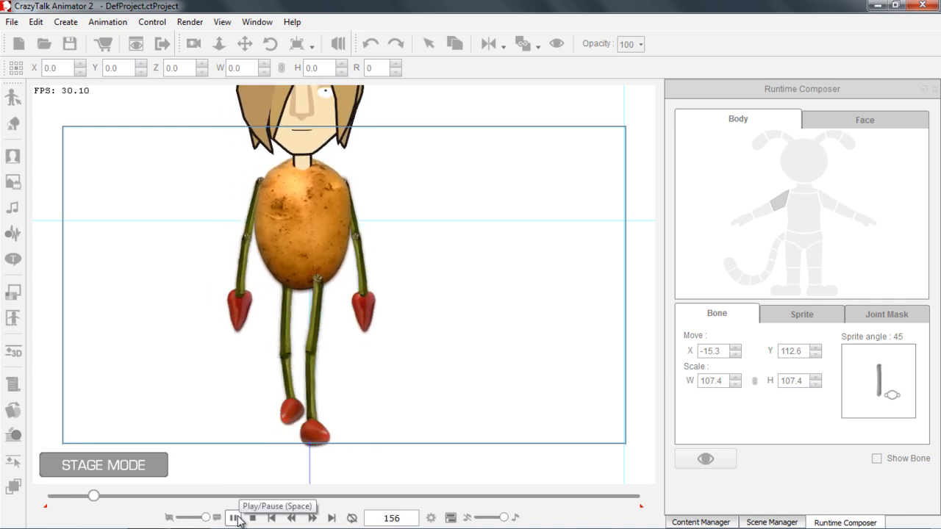
left_click(235, 518)
left_click_drag(108, 497, 47, 502)
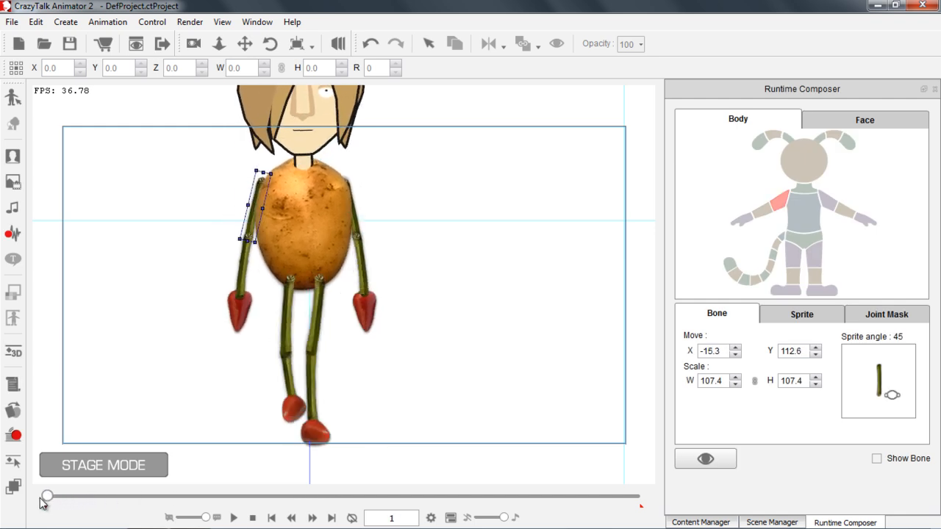
Step: Shift the left upper arm's bone slightly further outward to X 12.0, and replay the walk to check both arms
left_click(827, 202)
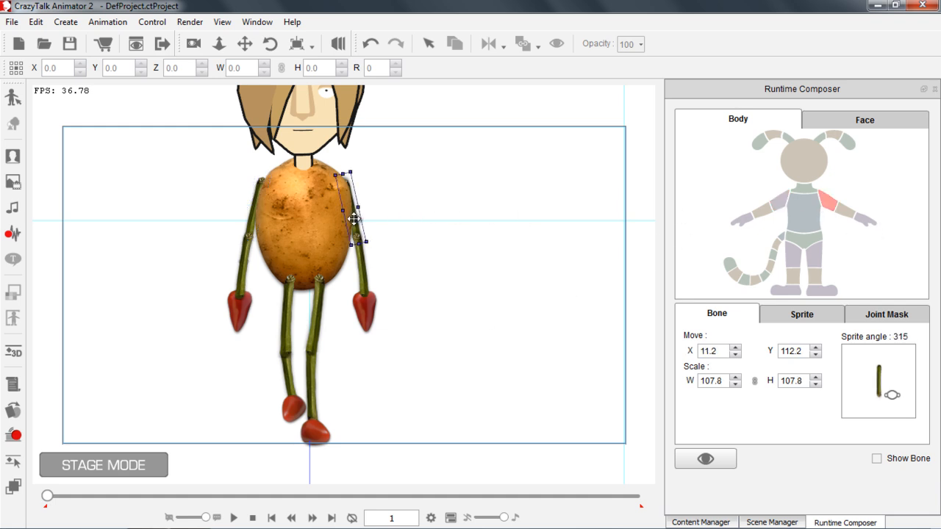
left_click_drag(353, 219, 357, 219)
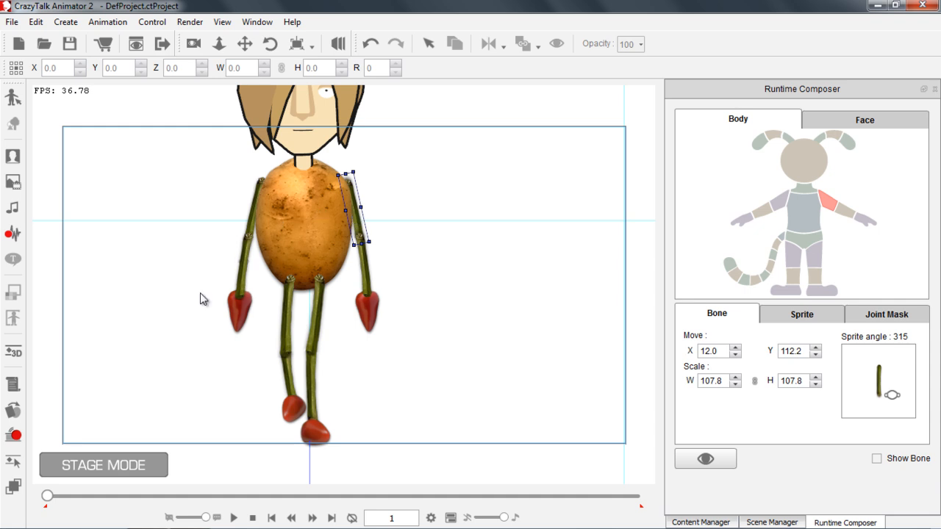
left_click(233, 517)
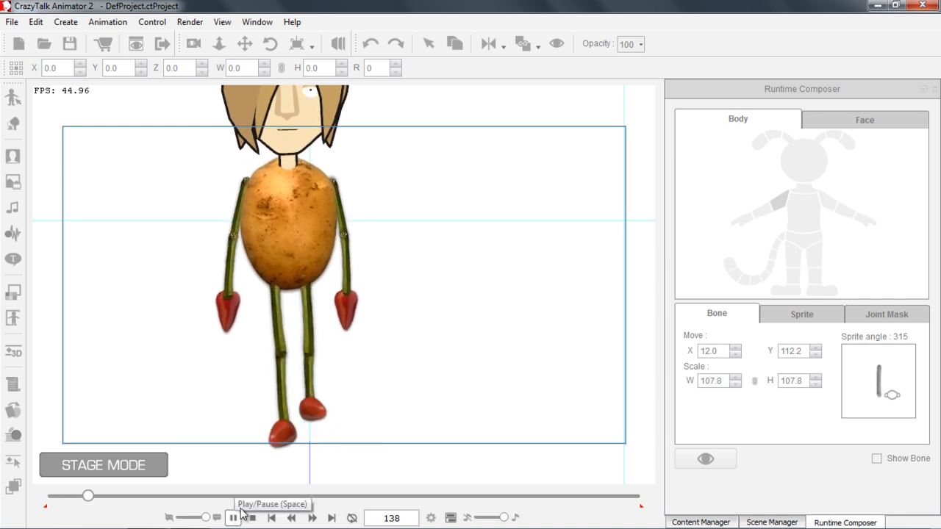
left_click(234, 518)
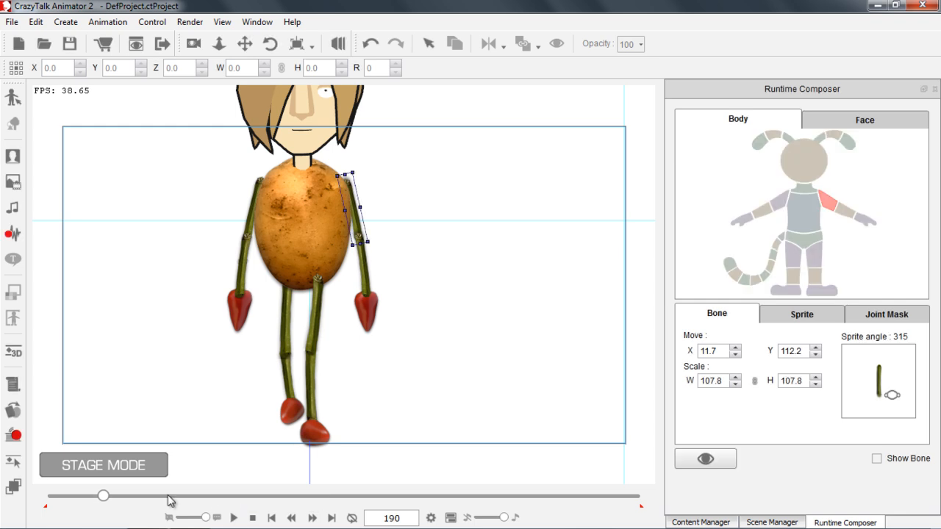
left_click_drag(106, 499, 49, 497)
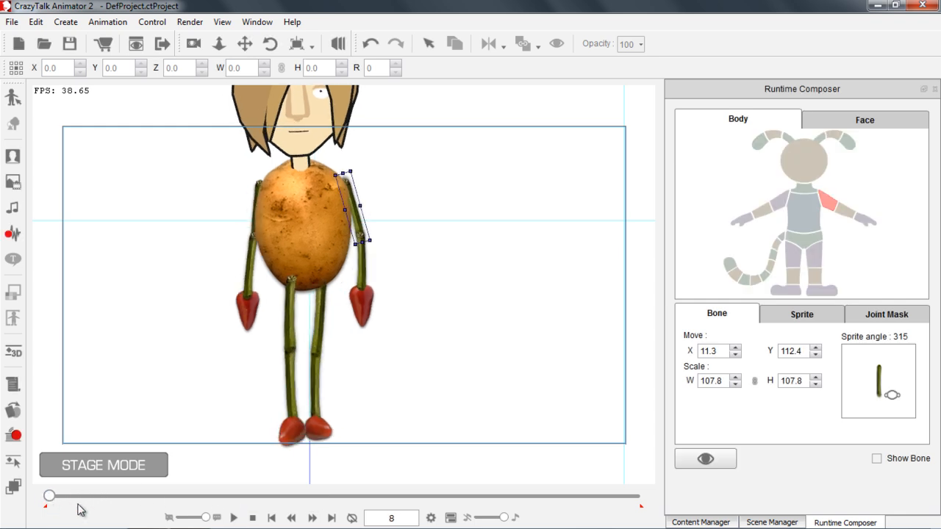
left_click(234, 518)
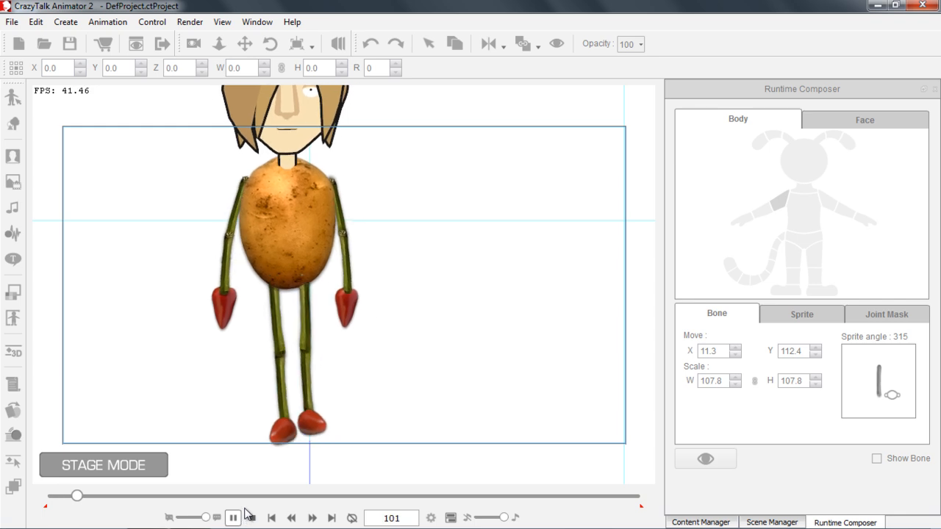
left_click(235, 515)
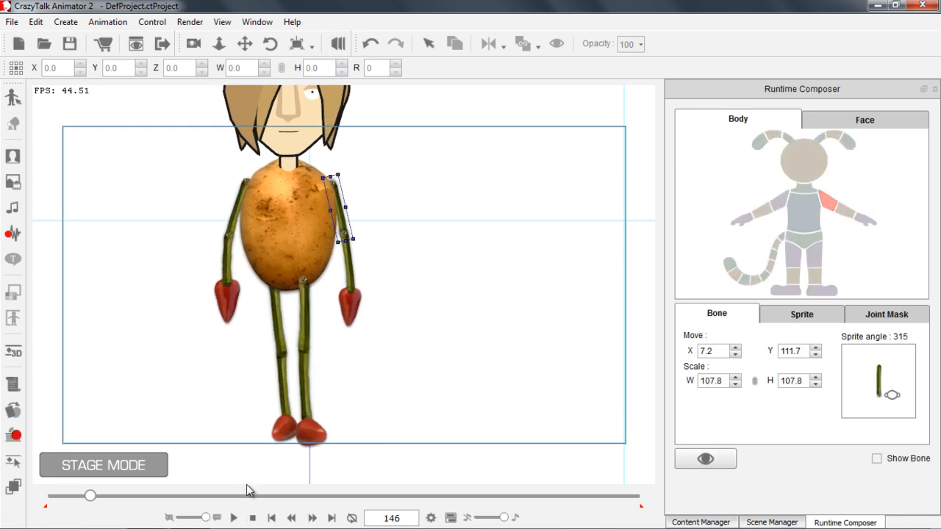
left_click(253, 518)
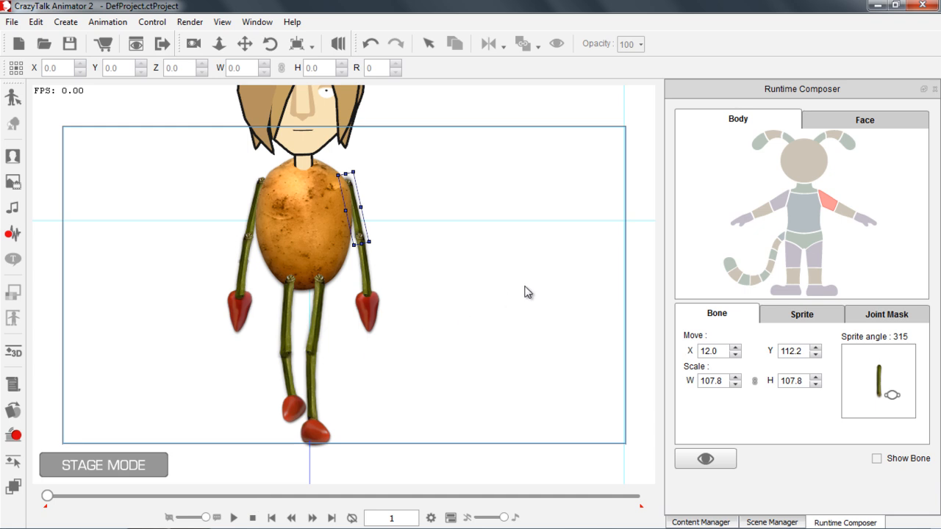
Step: Inspect the left shoulder's joint mask settings and the left thigh's bone settings
left_click_drag(513, 277, 524, 315)
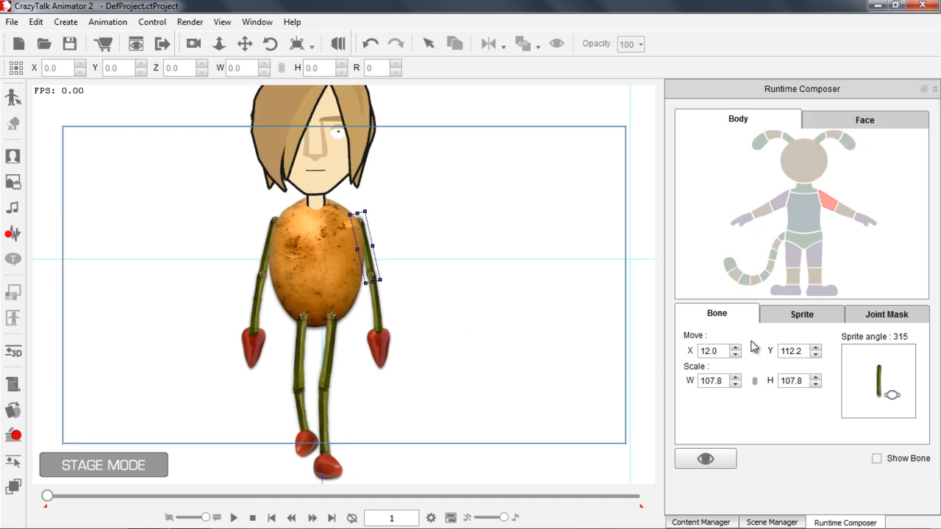
left_click(803, 316)
left_click(869, 322)
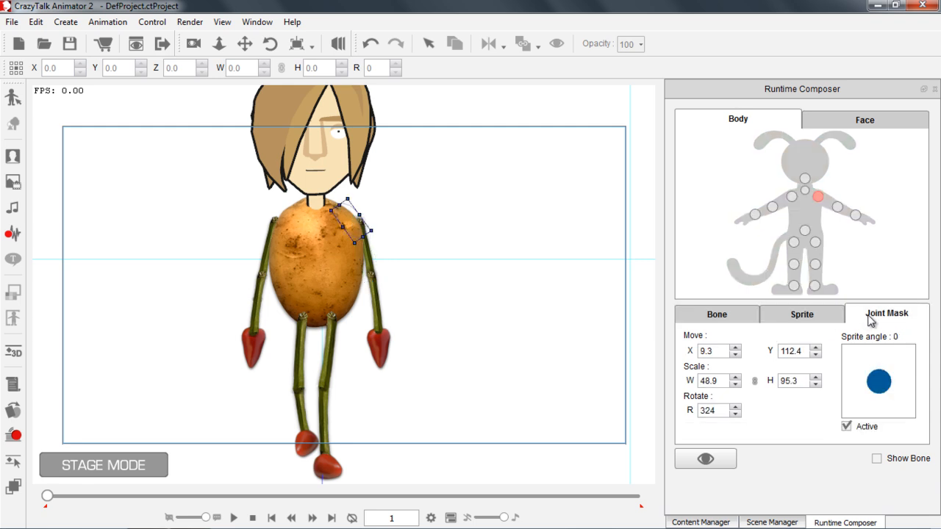
left_click(331, 344)
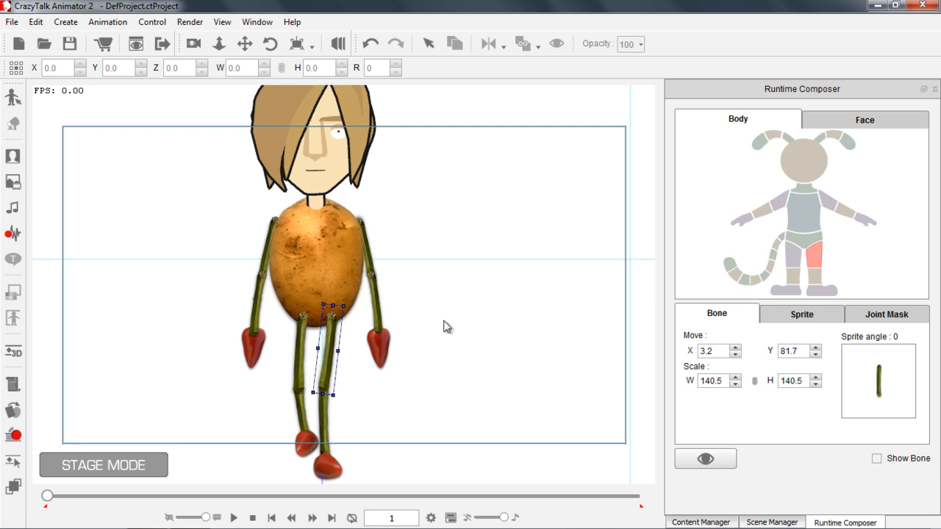
Step: Close the Runtime Composer and use the Layer Editor to place the left thigh's layer behind the hip
left_click(934, 89)
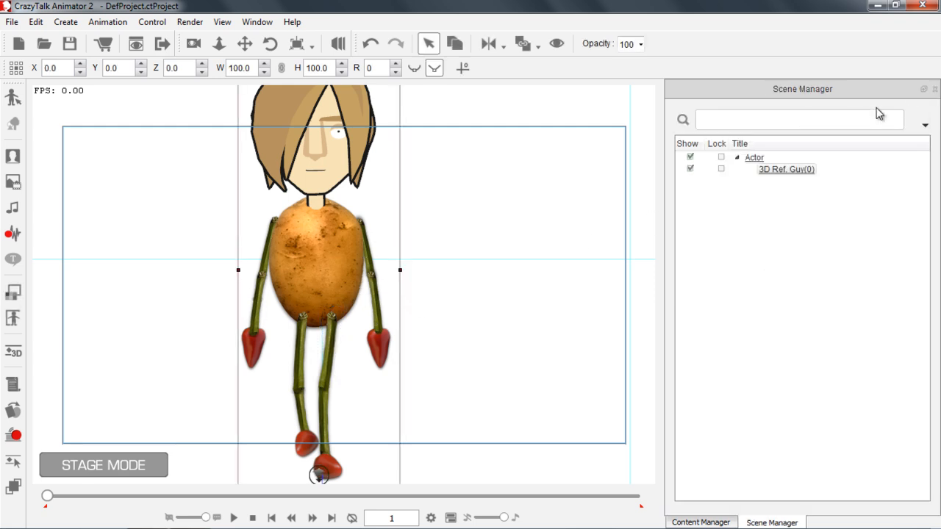
left_click_drag(435, 351, 459, 322)
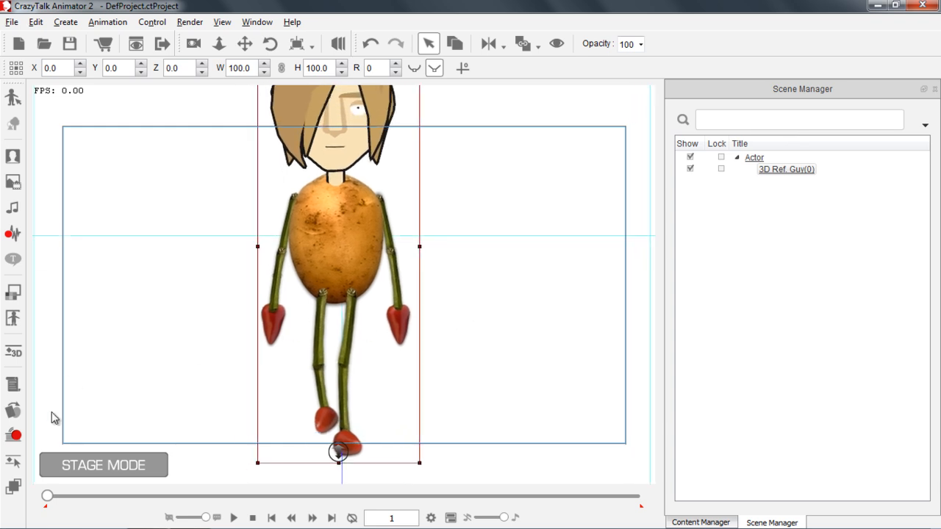
left_click(14, 487)
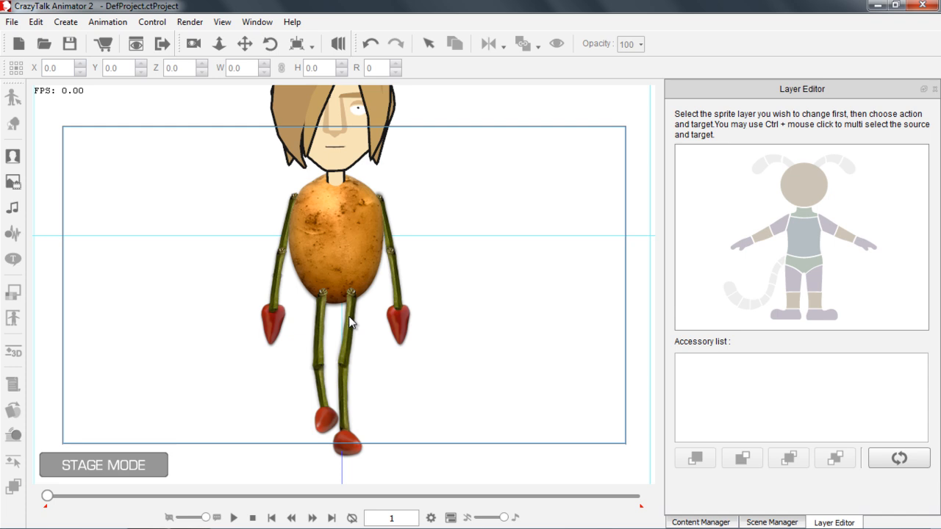
left_click(816, 273)
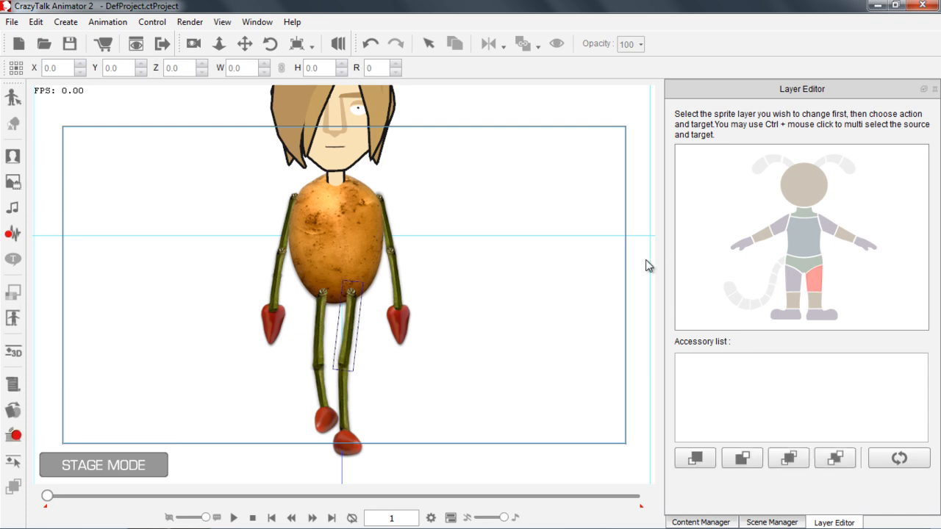
left_click(745, 458)
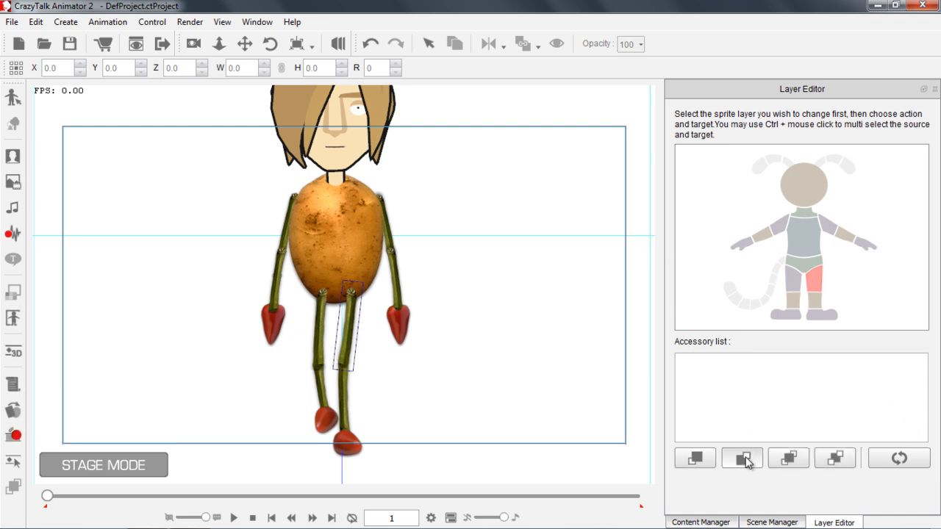
left_click(805, 269)
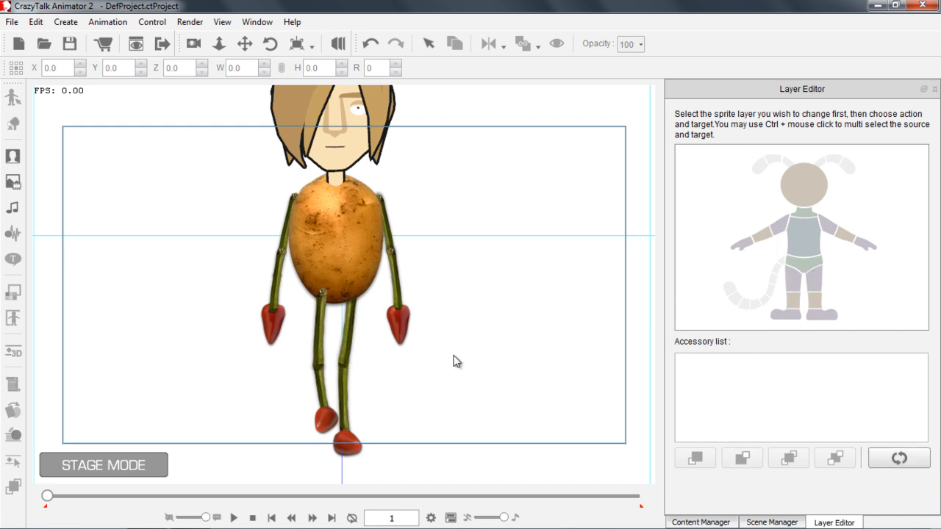
Step: Place the right thigh's layer behind the hip, and play the walk to check the leg layering
left_click(791, 280)
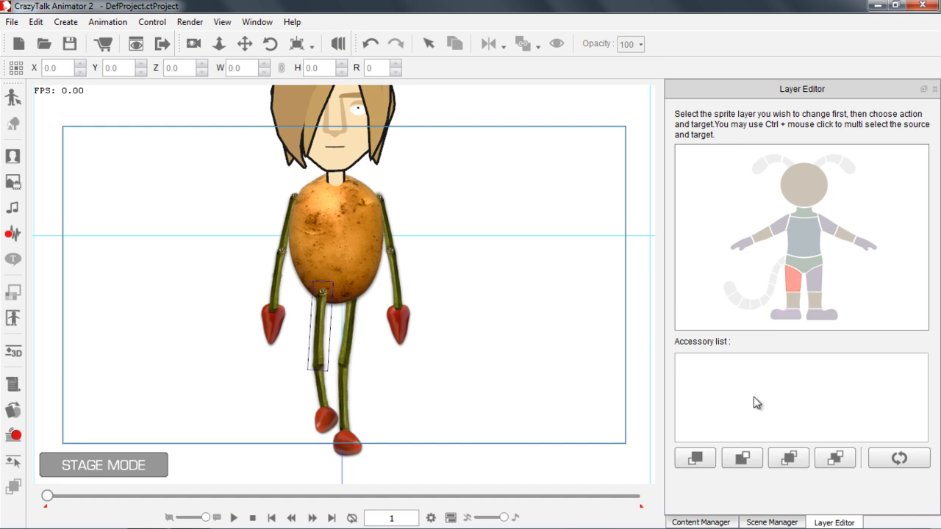
left_click(742, 461)
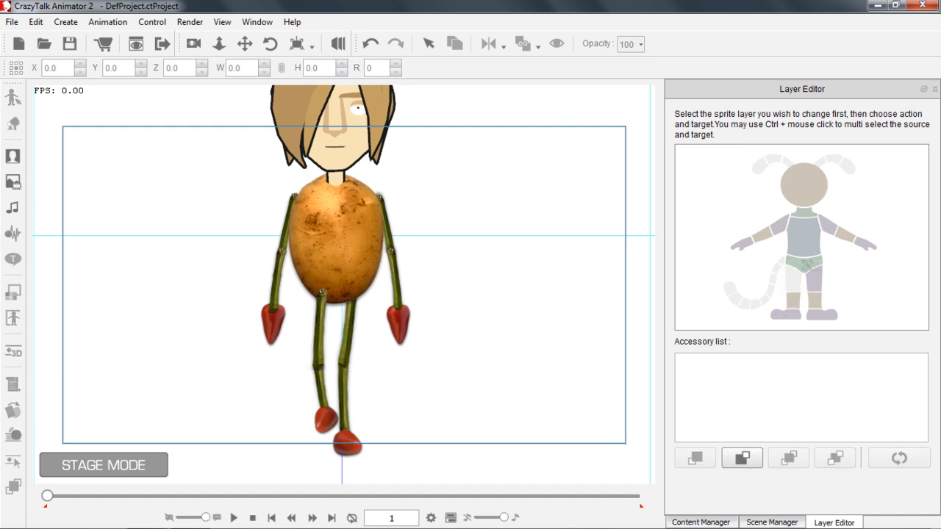
left_click(807, 270)
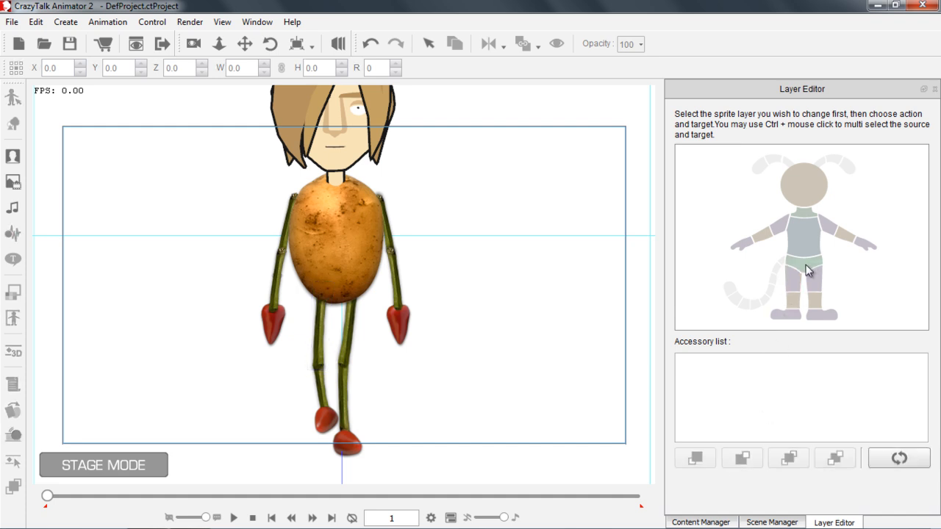
left_click(234, 518)
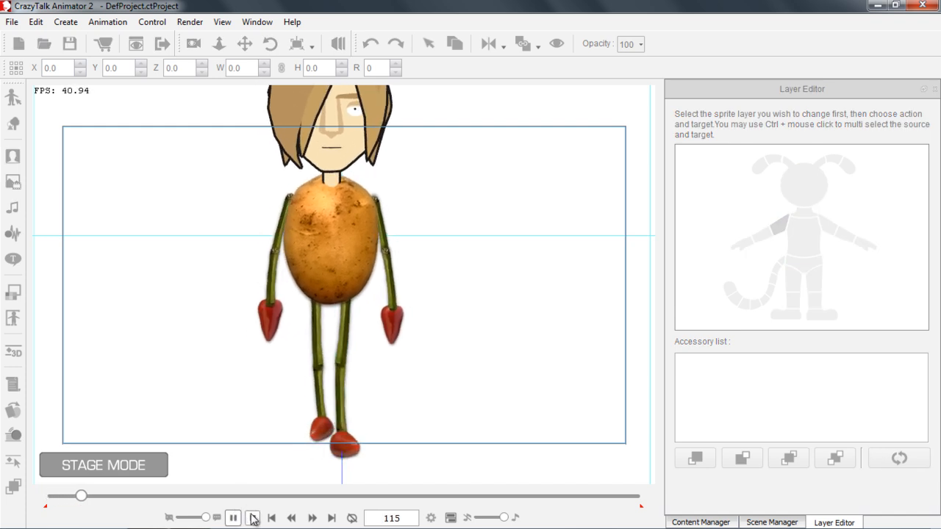
left_click(252, 519)
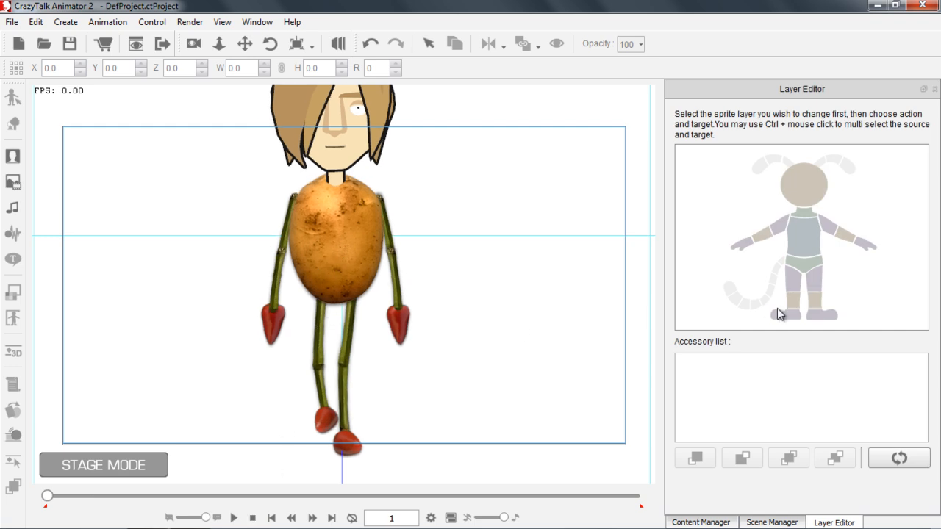
Step: Place the right thigh's layer and the left thigh's layer behind the torso
left_click(792, 280)
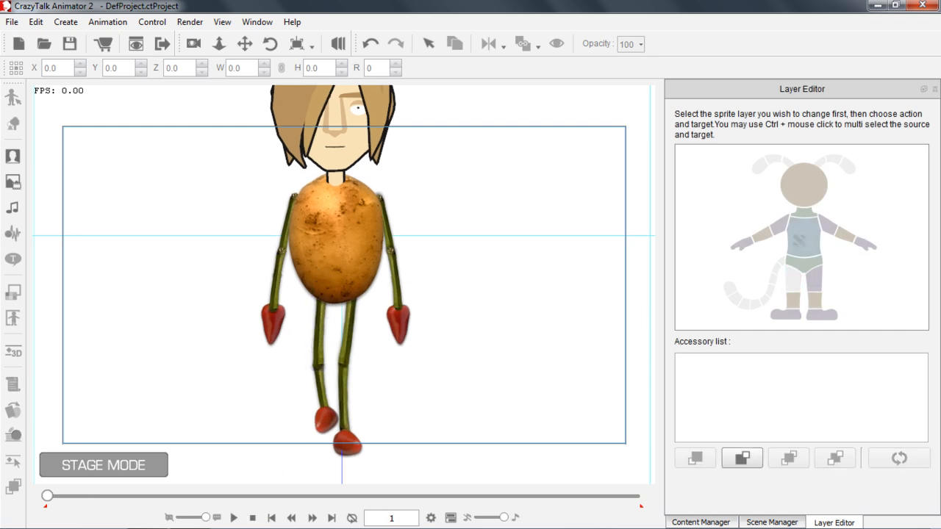
left_click(808, 280)
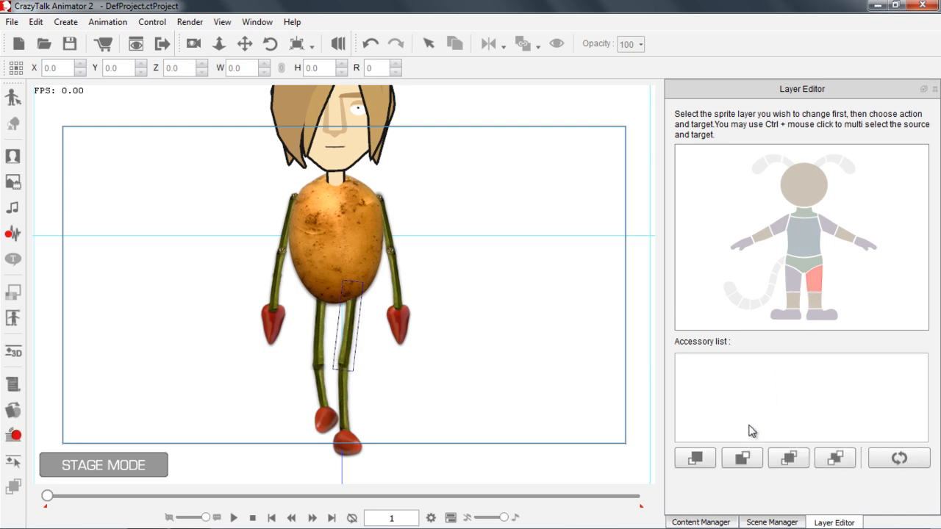
left_click(741, 457)
left_click(808, 253)
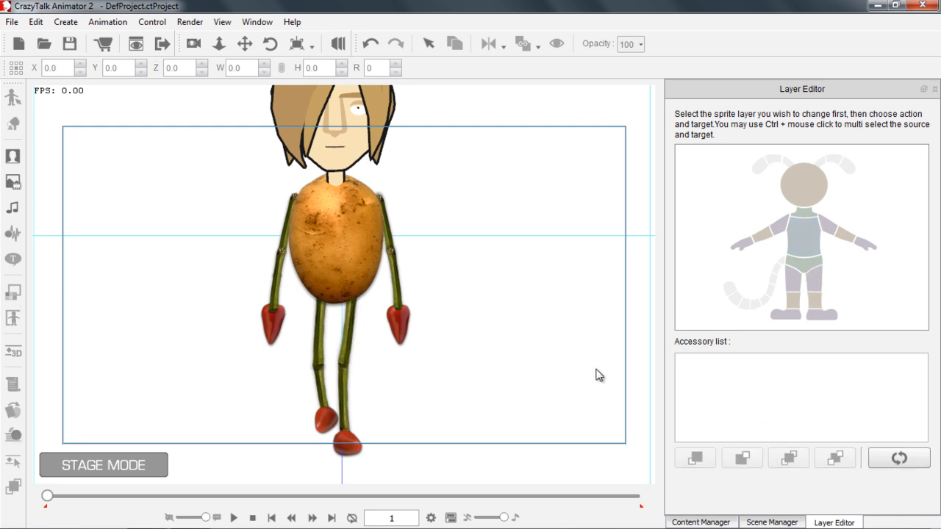
Step: Replay the walk to check the thighs against the potato body, stop it, and view the whole character
left_click(233, 518)
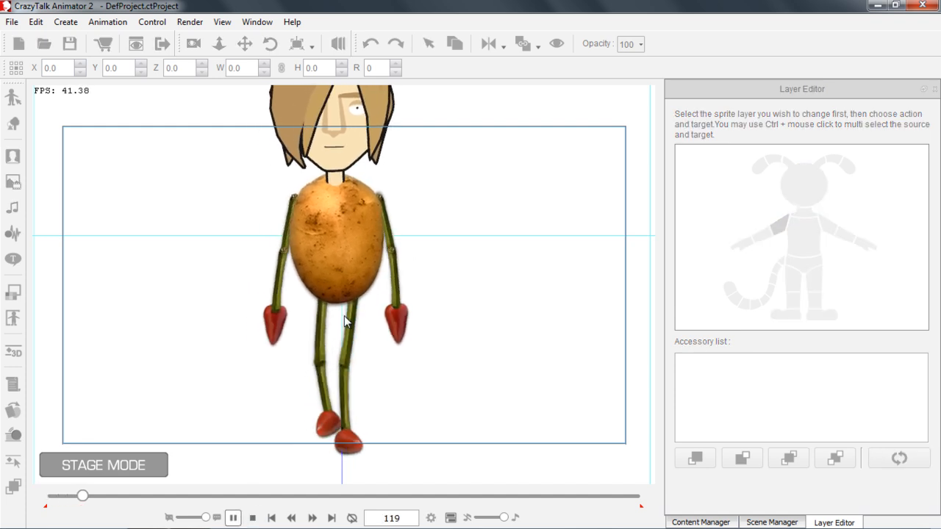
left_click(252, 518)
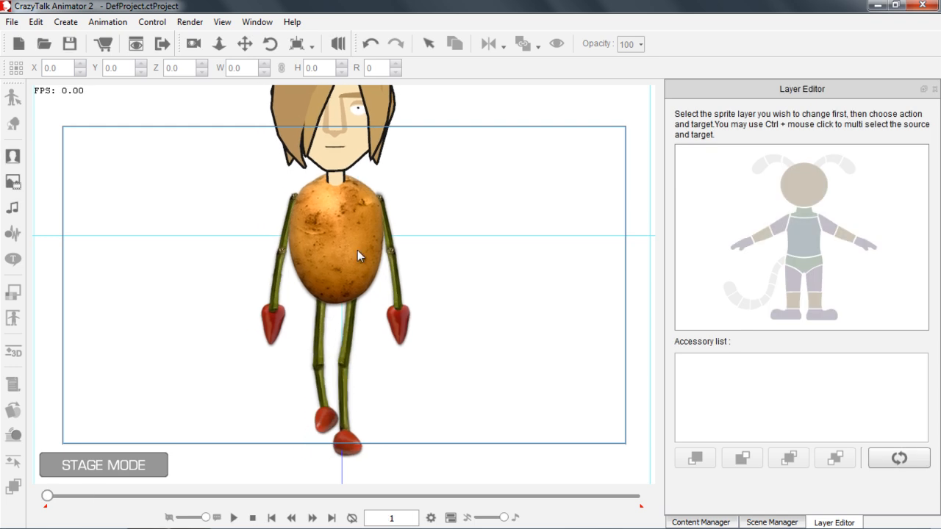
scroll(346, 176, "down", 3)
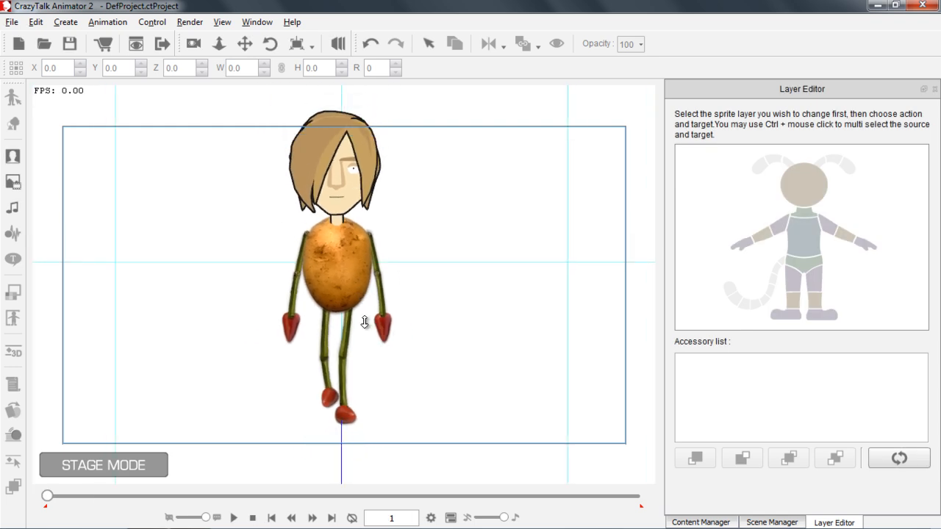
left_click_drag(355, 336, 352, 340)
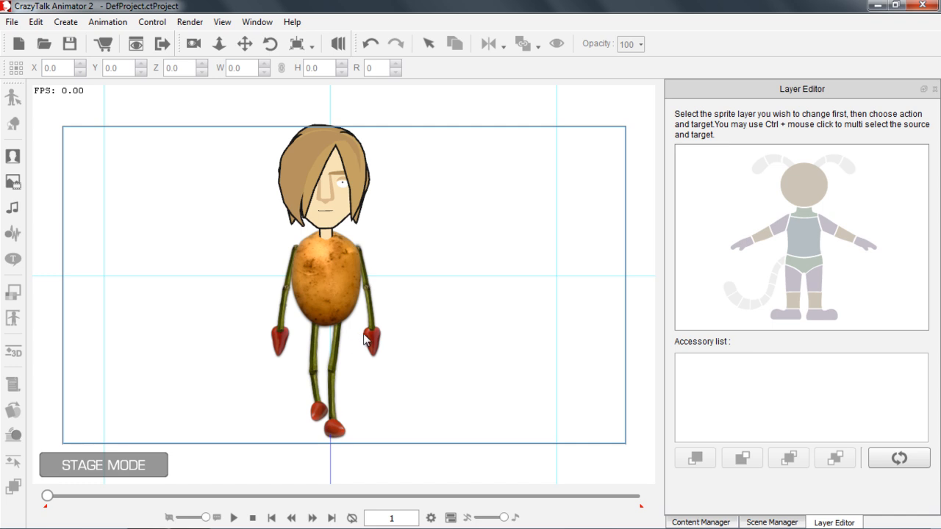